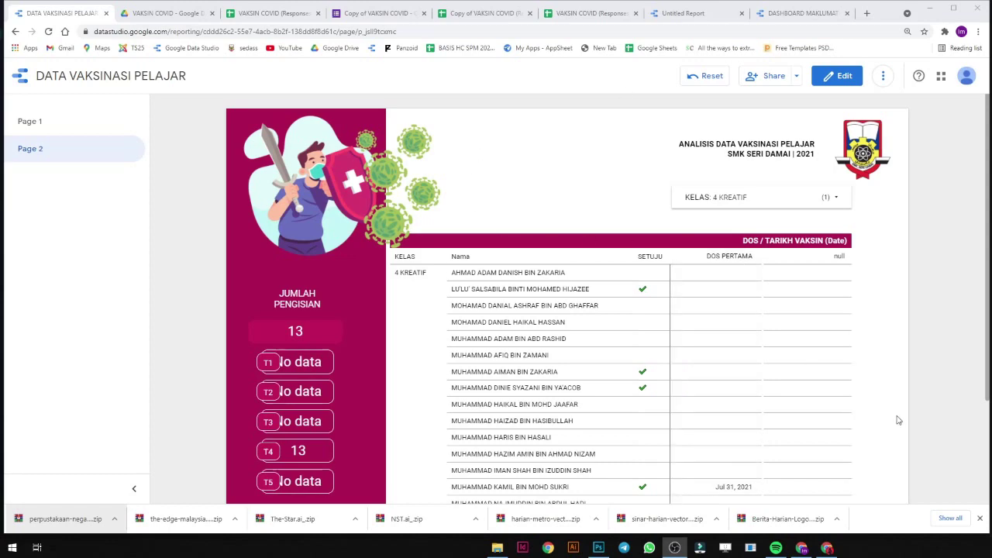
# Open the VAKSIN COVID form from its Drive folder in its own editor tab.
pyautogui.scroll(-1, 897, 420)
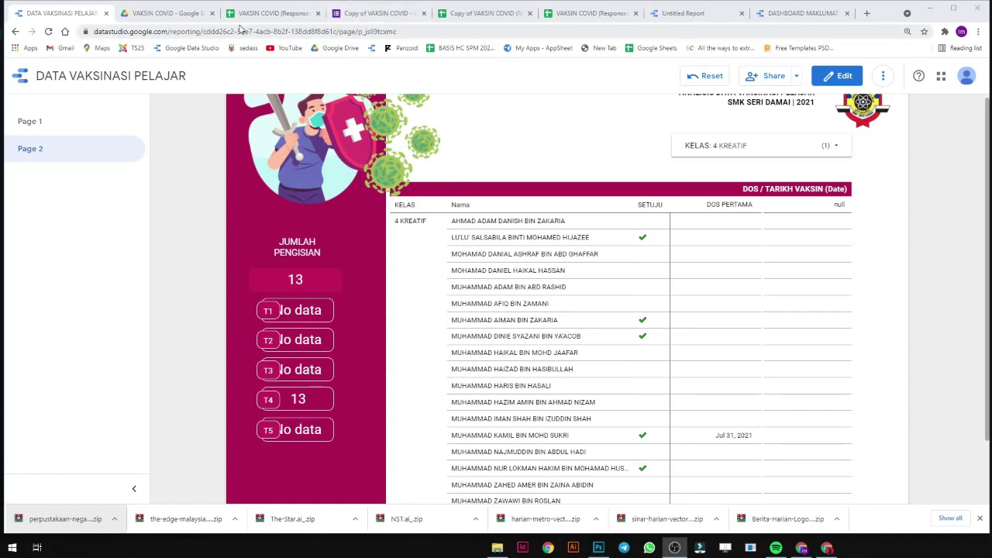
pyautogui.click(166, 16)
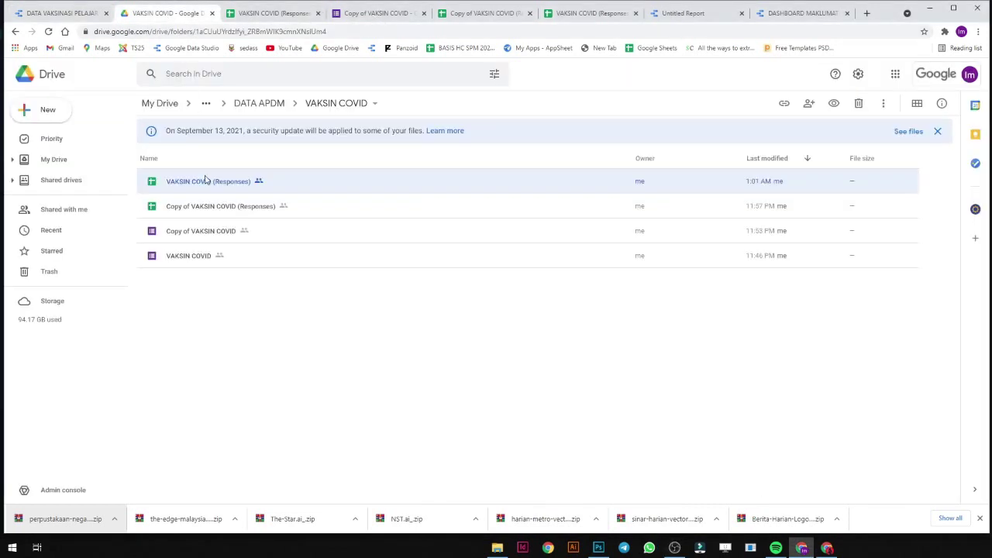
pyautogui.doubleClick(208, 261)
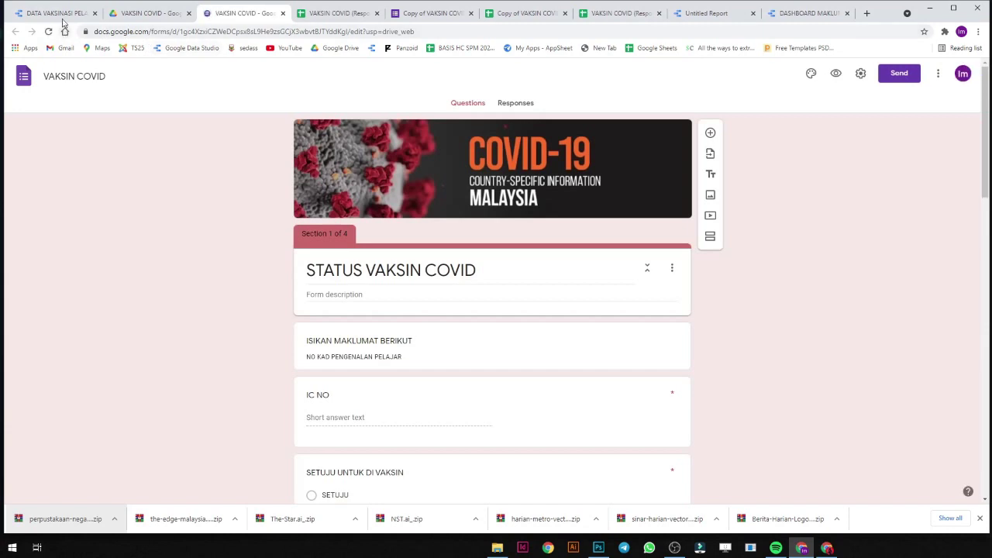
pyautogui.click(58, 13)
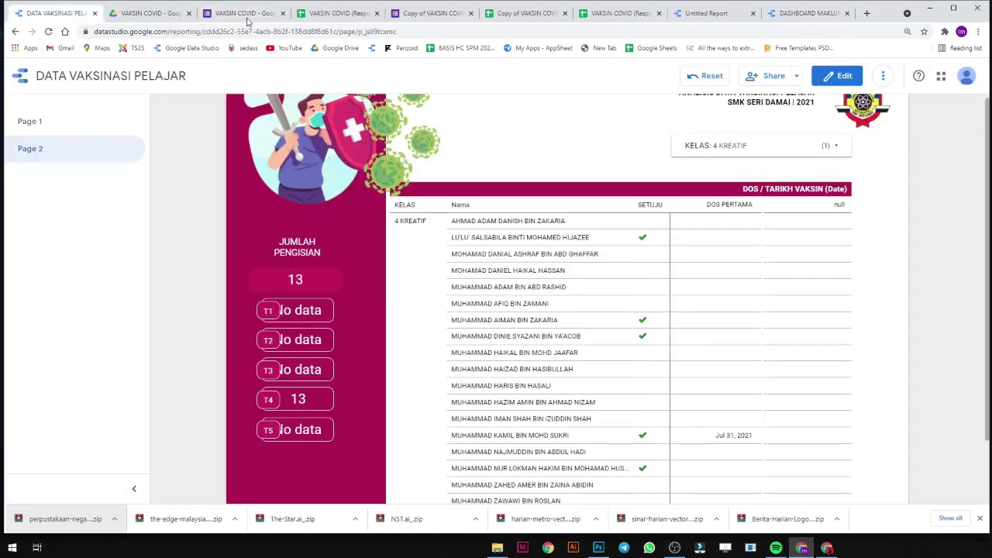
pyautogui.click(243, 14)
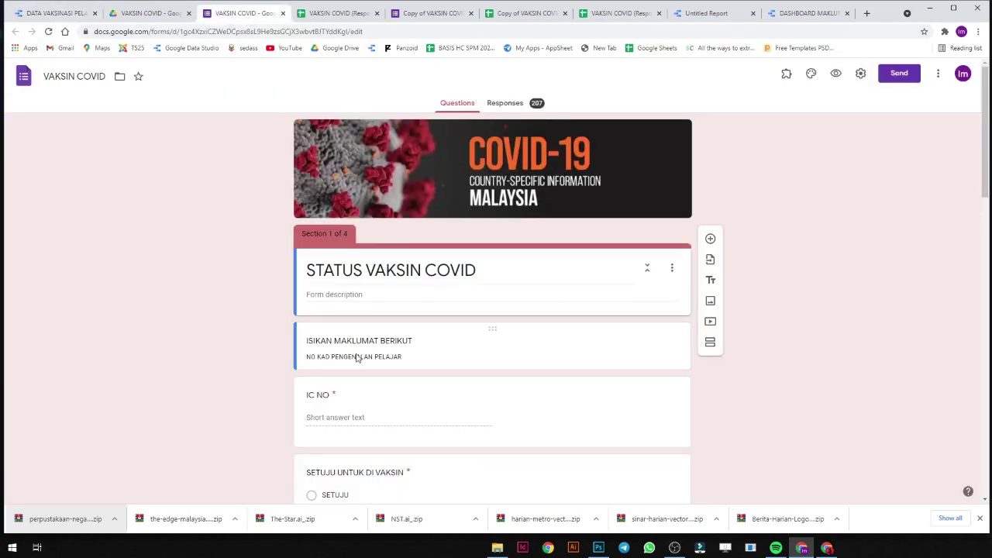
# Review the VAKSIN COVID form's four sections, then go back to the DATA VAKSINASI PELAJAR report.
pyautogui.scroll(-1, 357, 358)
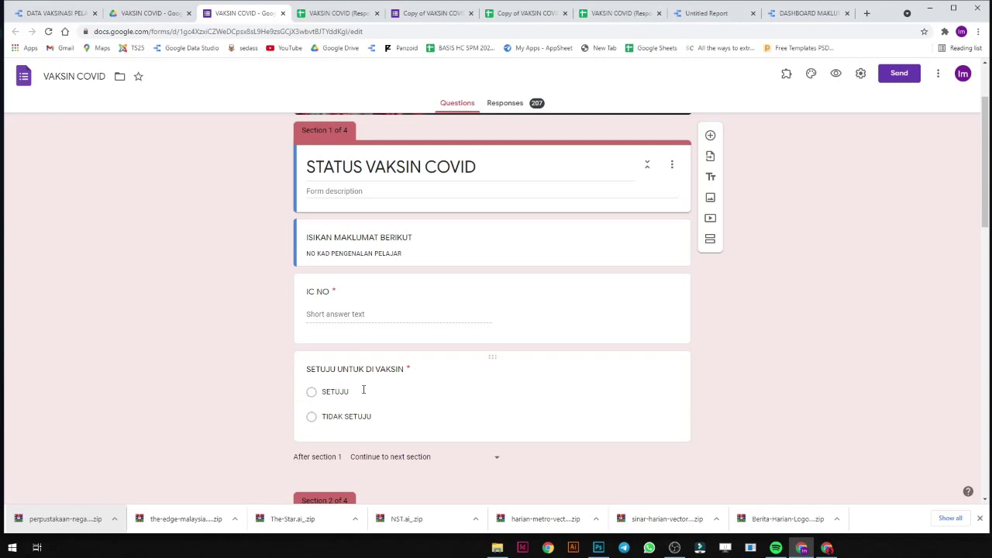
pyautogui.scroll(-3, 248, 435)
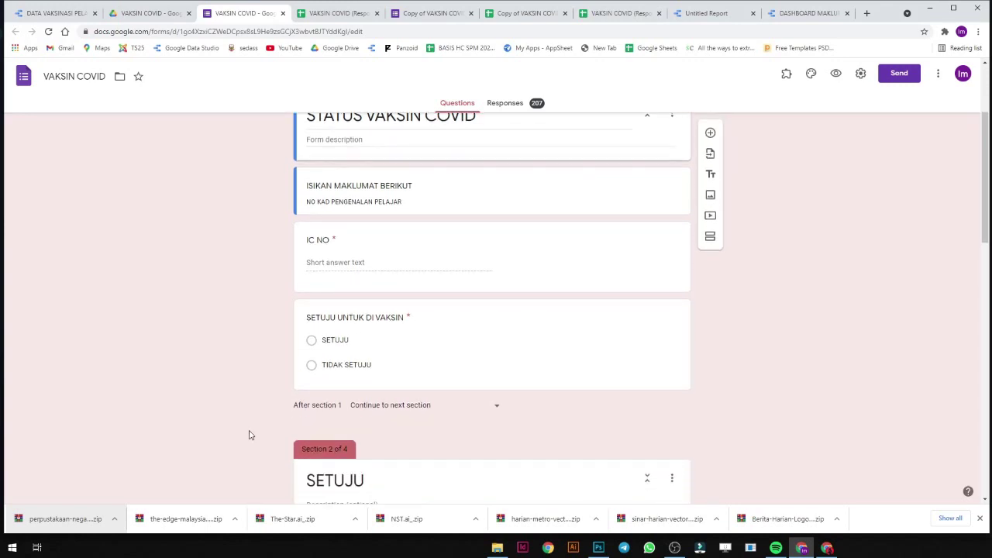
pyautogui.scroll(-1, 348, 317)
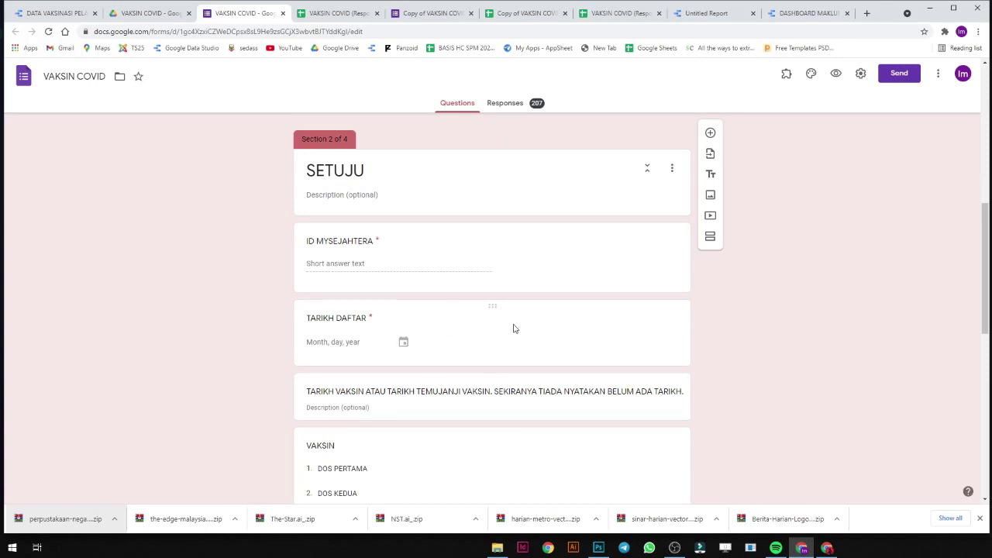
pyautogui.scroll(-1, 466, 374)
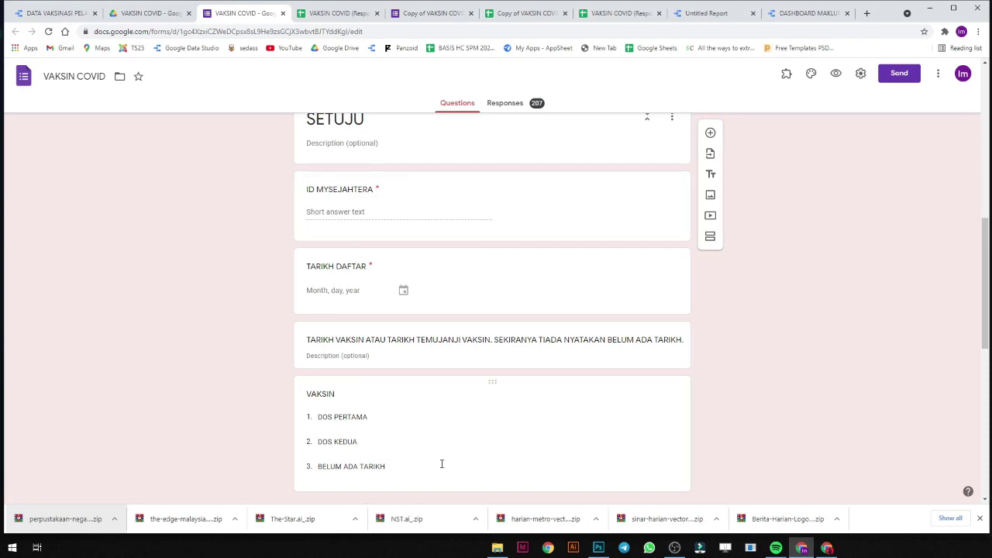
pyautogui.scroll(-5, 442, 464)
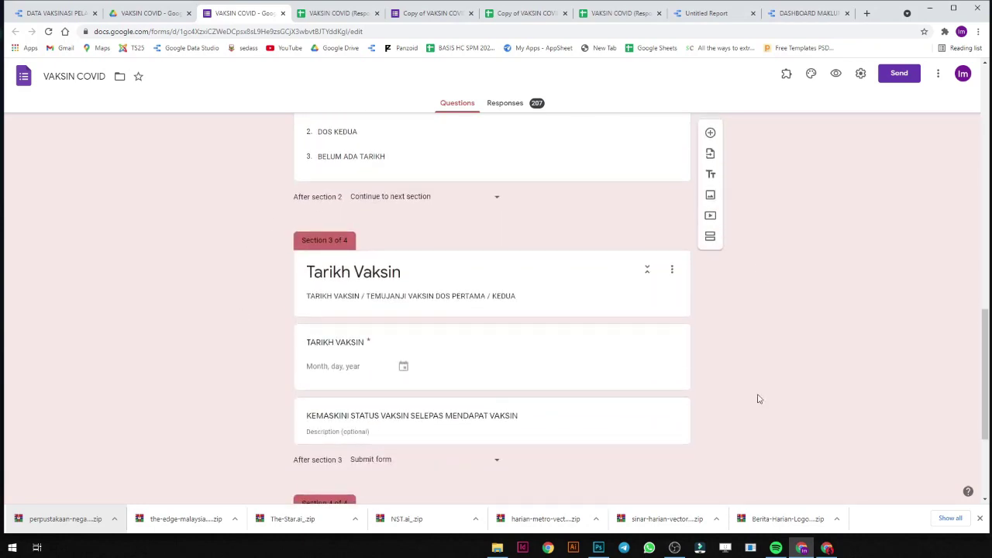
pyautogui.scroll(2, 388, 251)
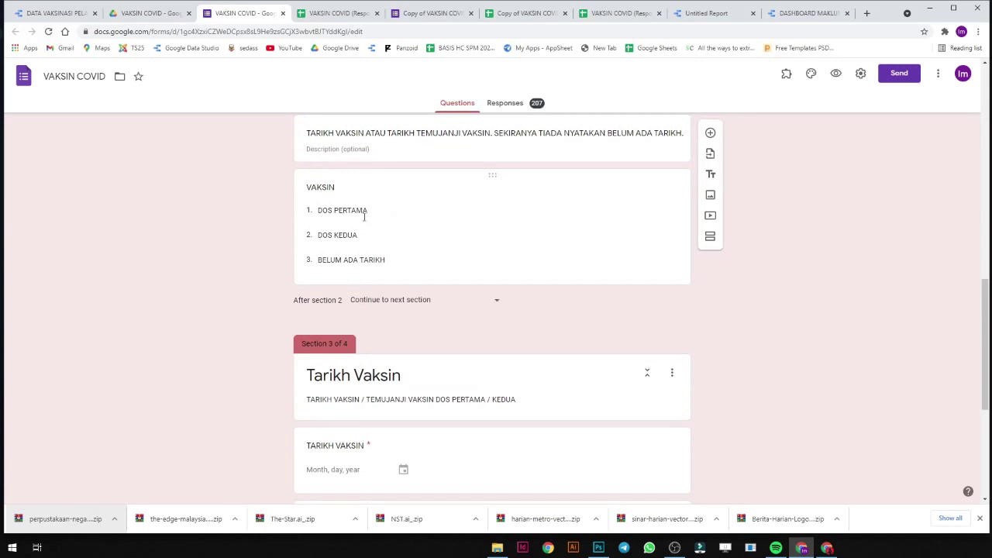
pyautogui.scroll(-2, 387, 333)
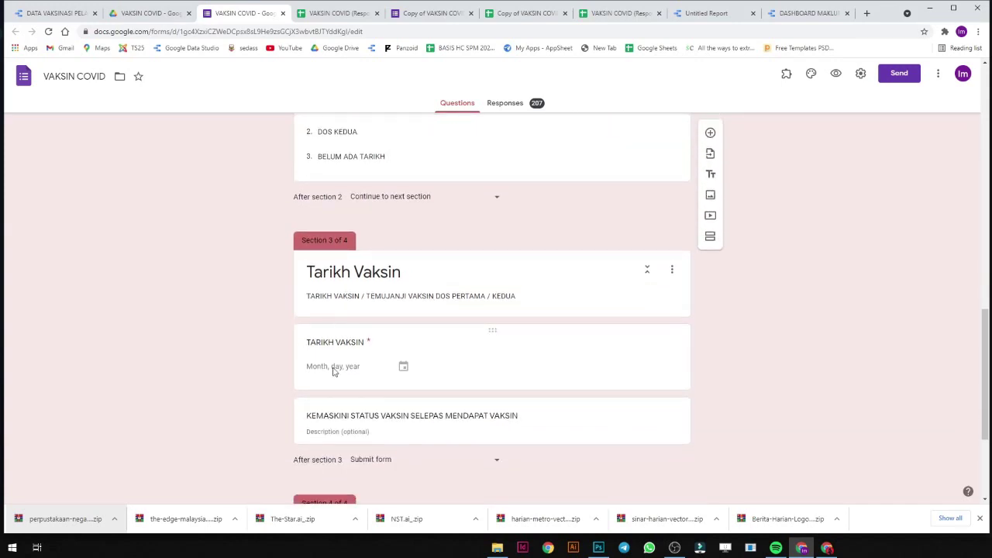
pyautogui.scroll(-4, 613, 416)
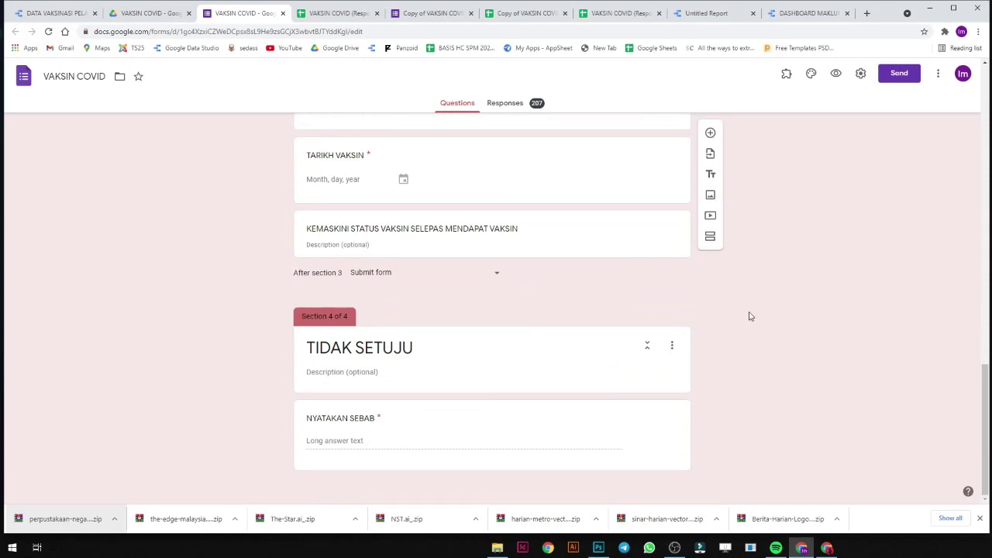
pyautogui.scroll(8, 748, 316)
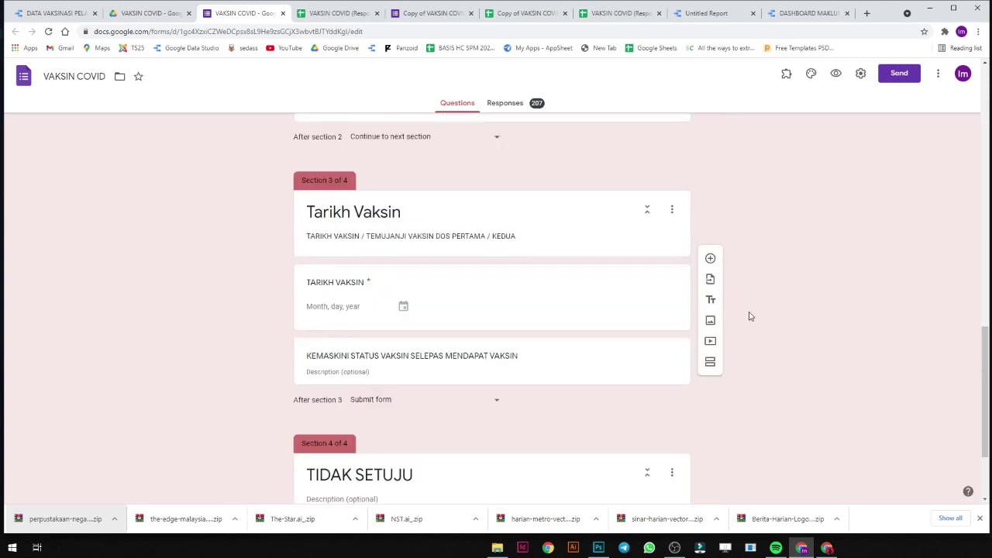
pyautogui.scroll(-2, 409, 373)
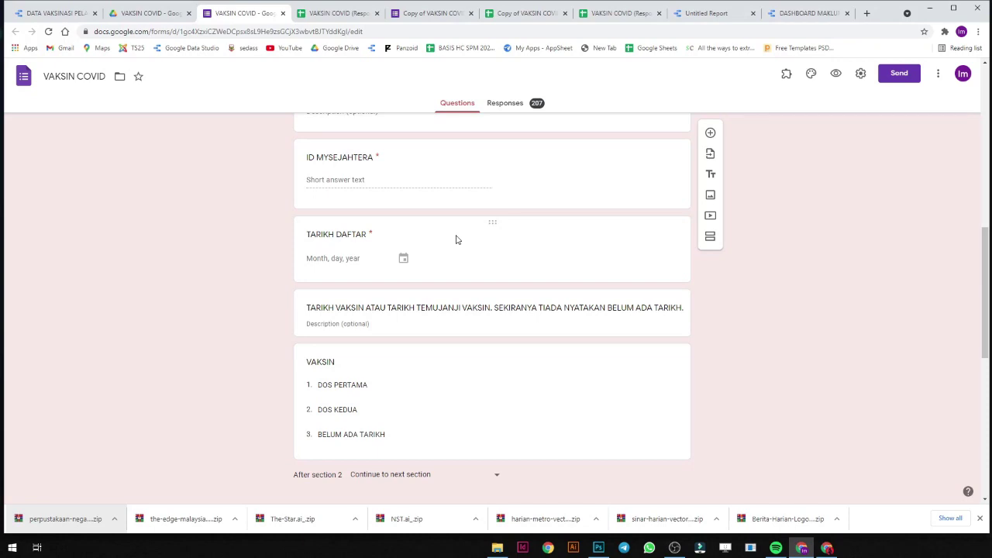
pyautogui.scroll(2, 455, 239)
pyautogui.click(58, 13)
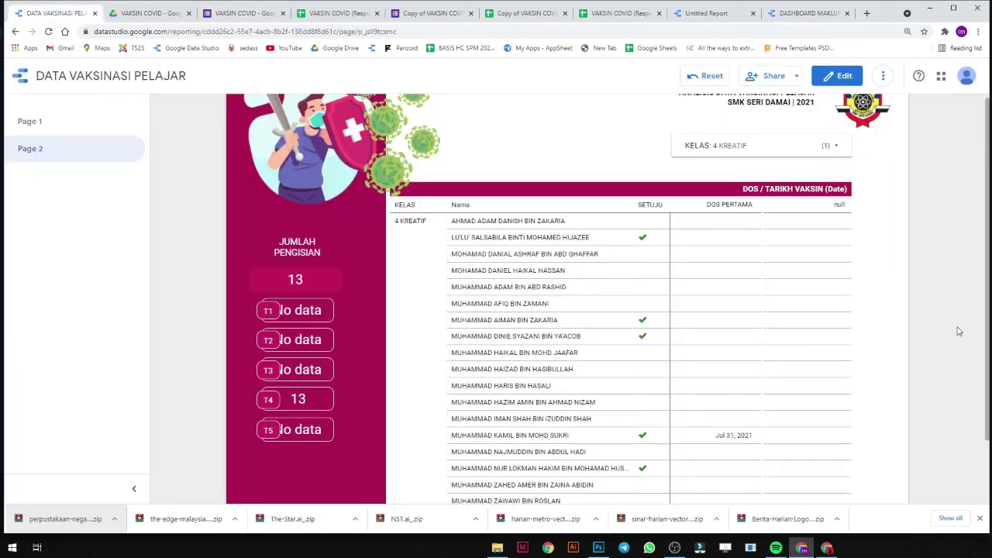
# Scroll the pivot table through the remaining 4 KREATIF rows, then return to the form editor.
pyautogui.scroll(-1, 958, 331)
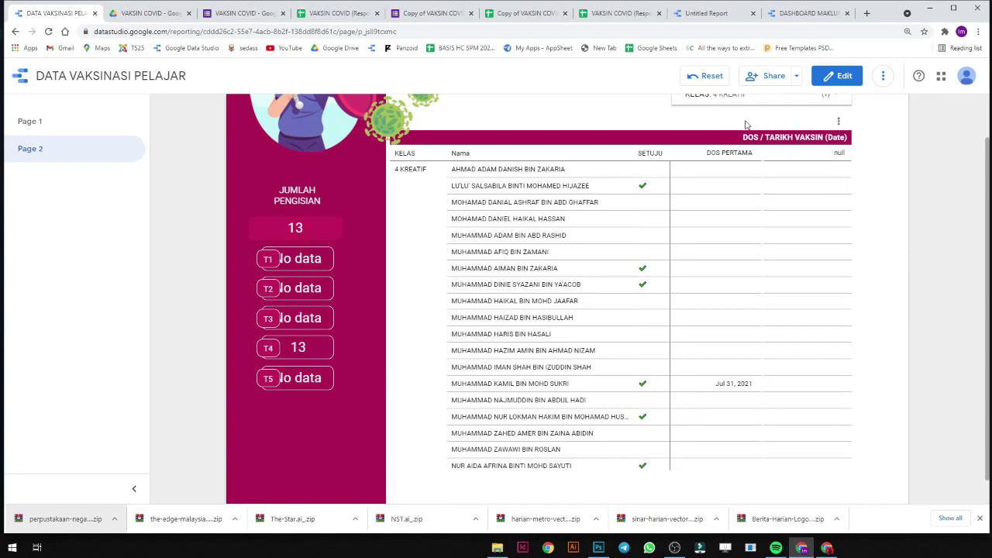
pyautogui.scroll(1, 746, 125)
pyautogui.scroll(-1, 833, 236)
pyautogui.scroll(-1, 870, 271)
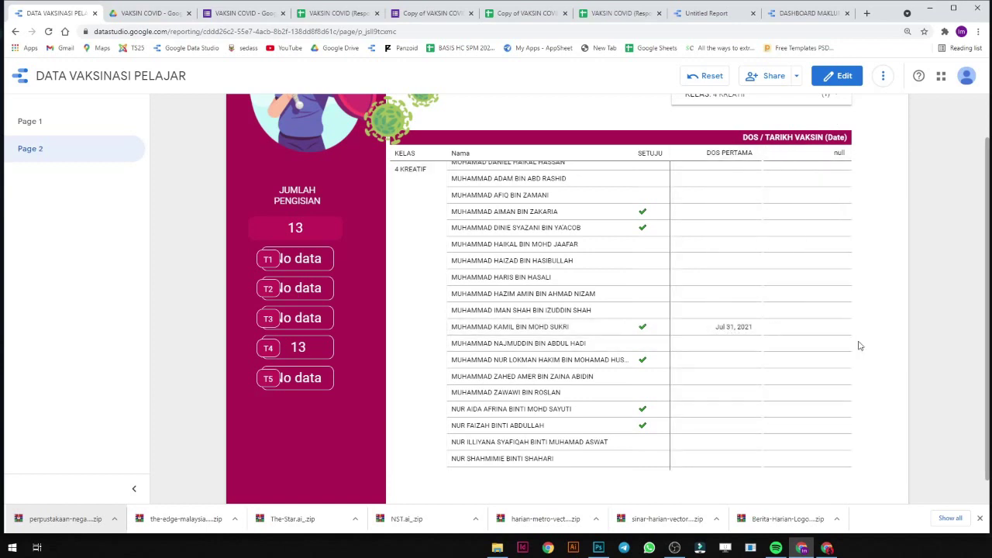
pyautogui.click(252, 13)
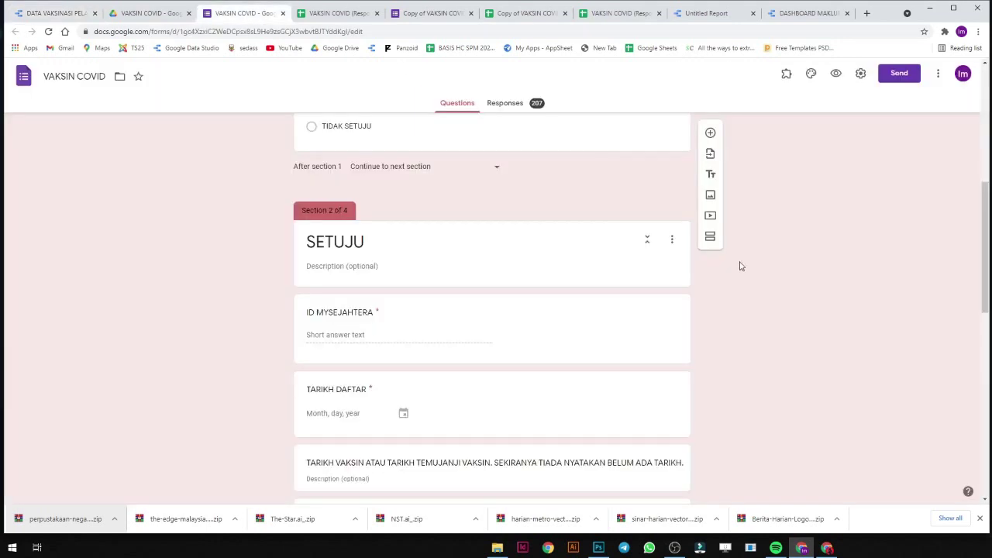
# In the live form preview, paste the student's IC number and answer SETUJU for consent.
pyautogui.scroll(10, 655, 310)
pyautogui.click(835, 72)
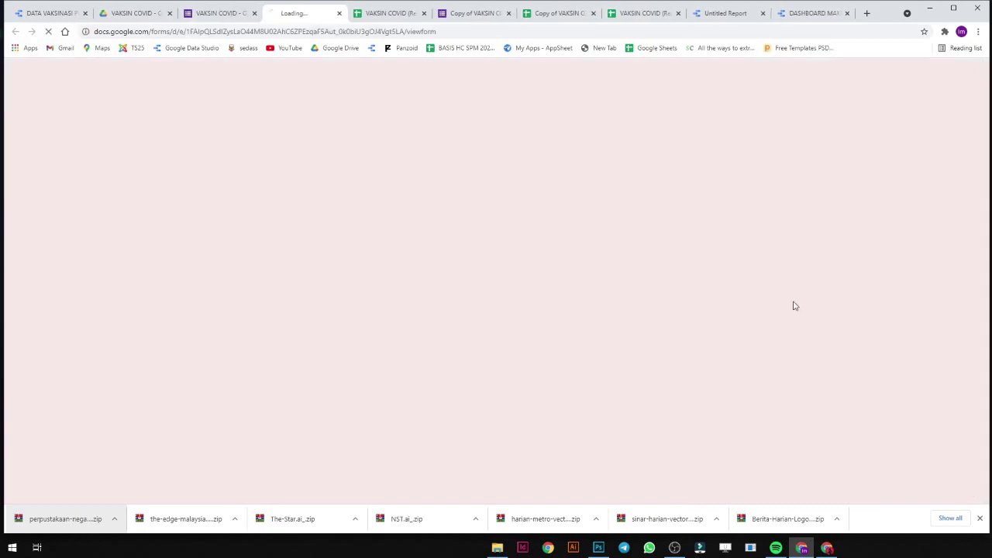
pyautogui.rightClick(395, 322)
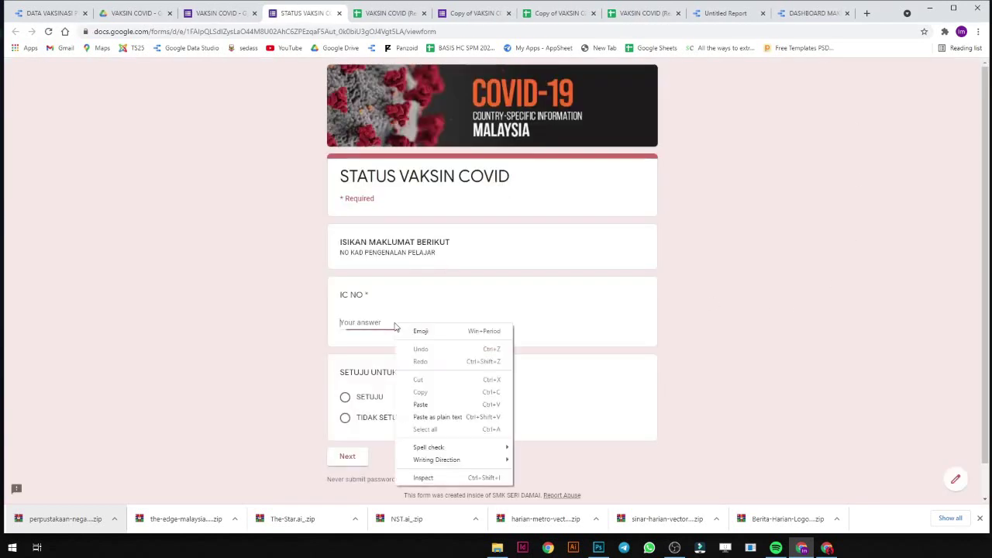
pyautogui.click(421, 404)
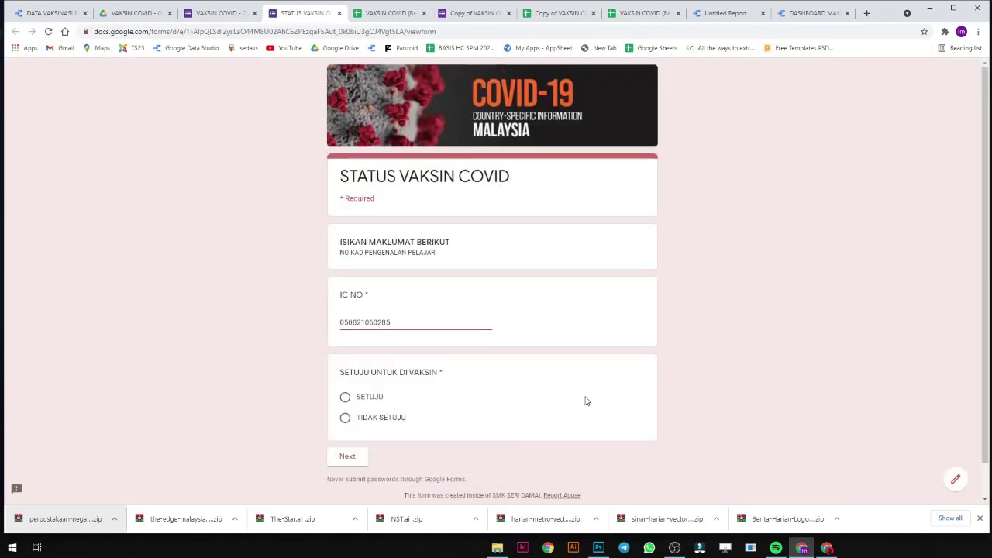
pyautogui.click(374, 399)
pyautogui.click(358, 456)
# Enter a placeholder ID MYSEJAHTERA, TARIKH DAFTAR 30/08/2021 and vaccine dose DOS KEDUA.
pyautogui.click(371, 295)
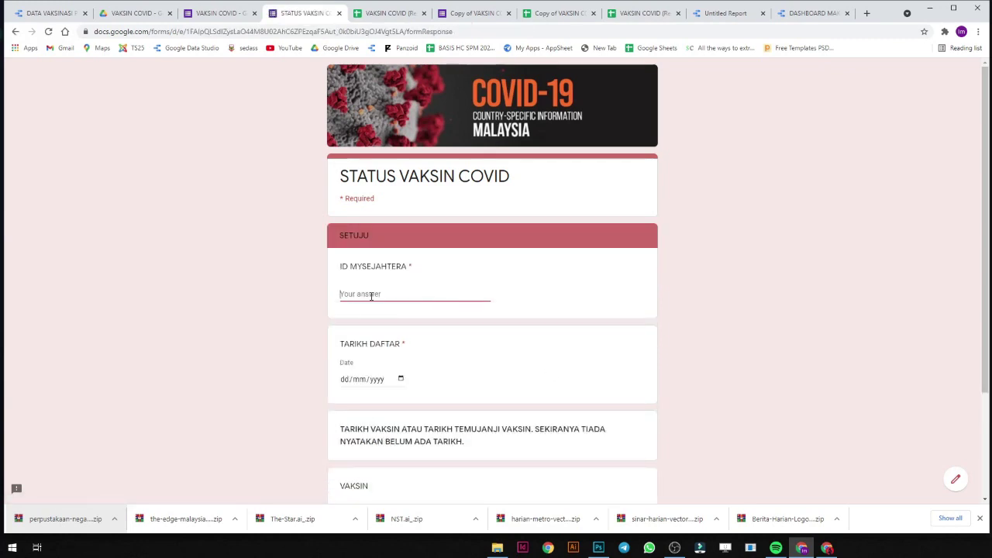
pyautogui.write('xccvxcvxcv')
pyautogui.click(400, 378)
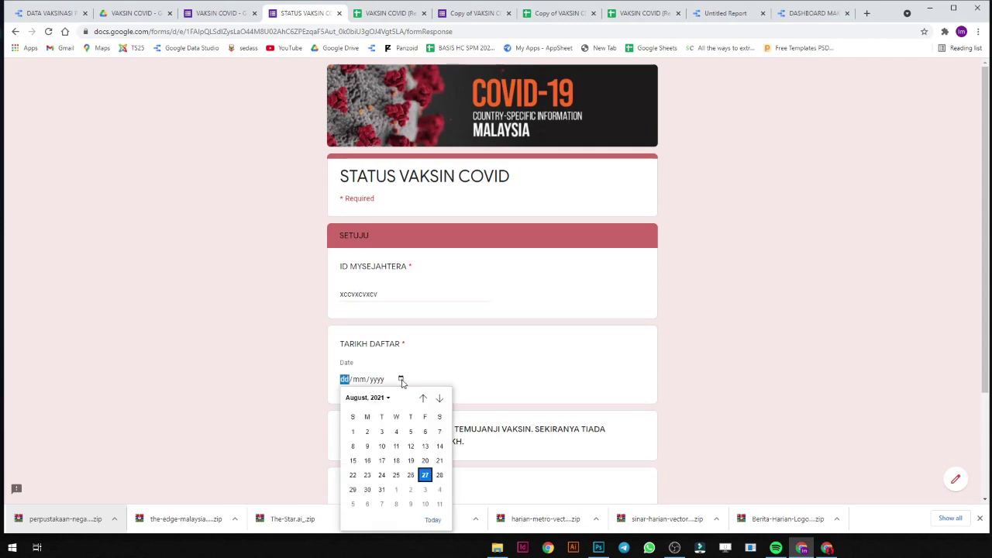
pyautogui.click(370, 491)
pyautogui.scroll(-2, 487, 443)
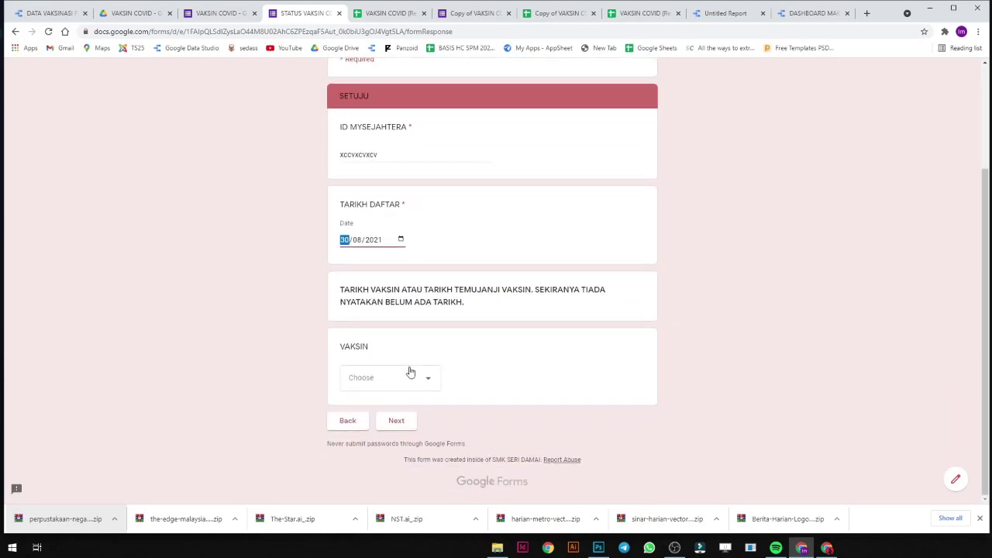
pyautogui.click(408, 374)
pyautogui.click(403, 436)
pyautogui.click(395, 418)
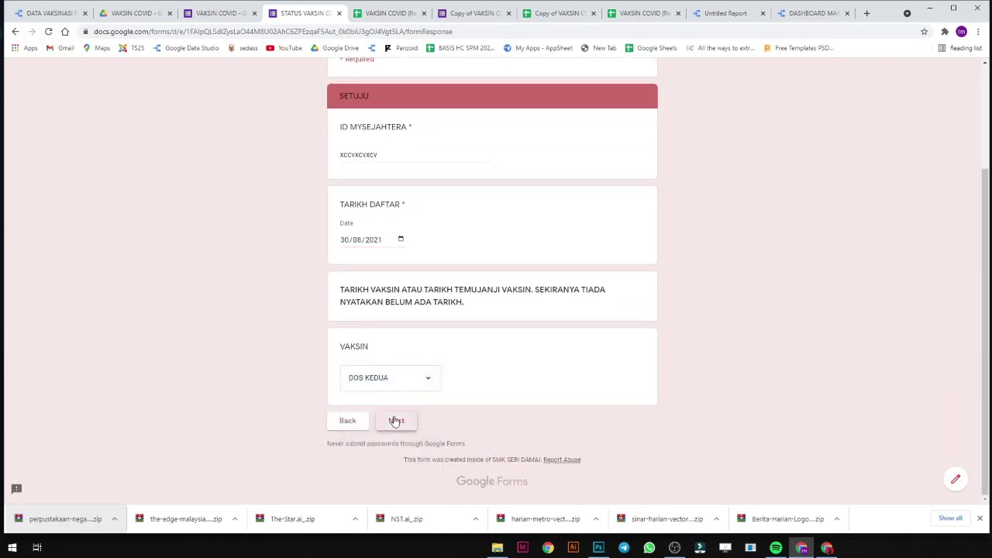
# Set TARIKH VAKSIN to 16/09/2021 and submit the response.
pyautogui.click(401, 341)
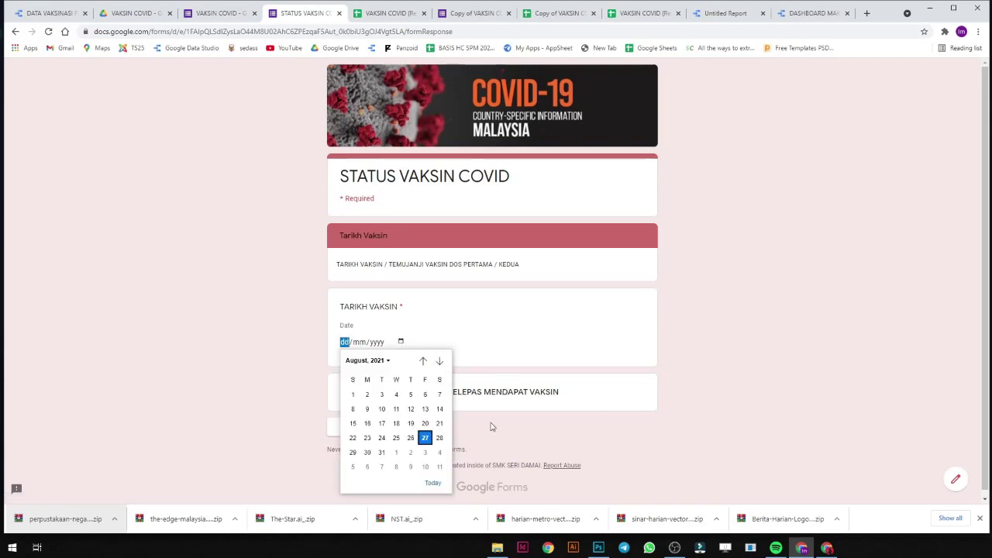
pyautogui.click(439, 361)
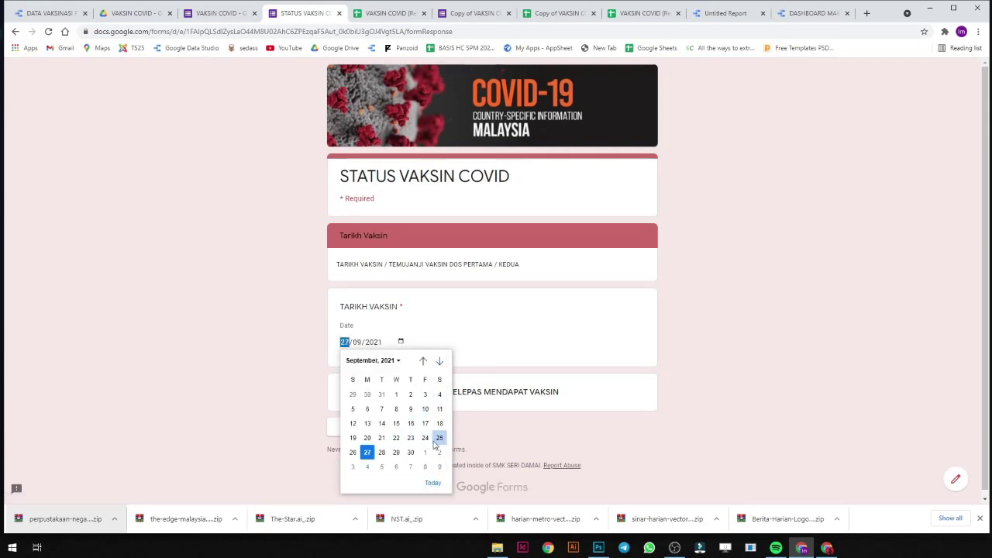
pyautogui.click(411, 423)
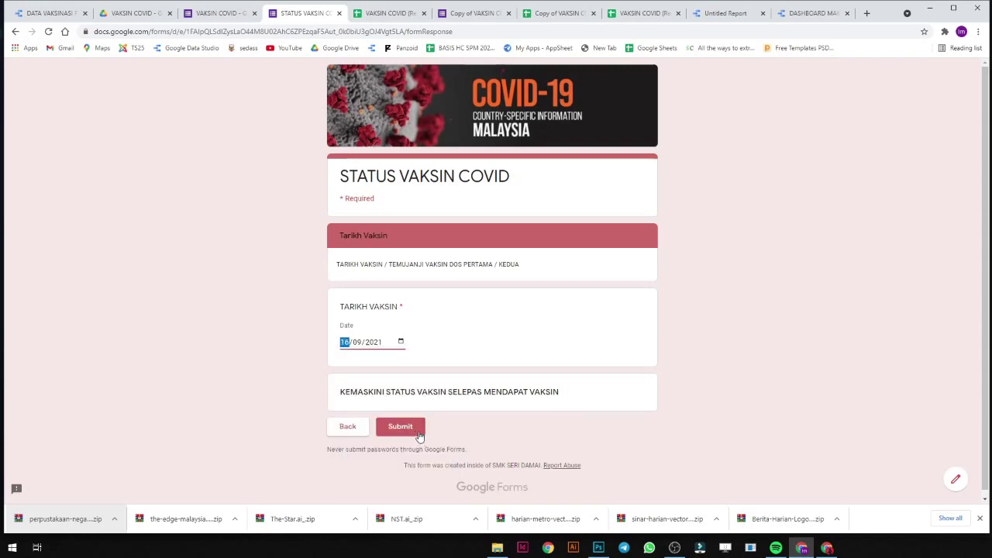
pyautogui.click(418, 428)
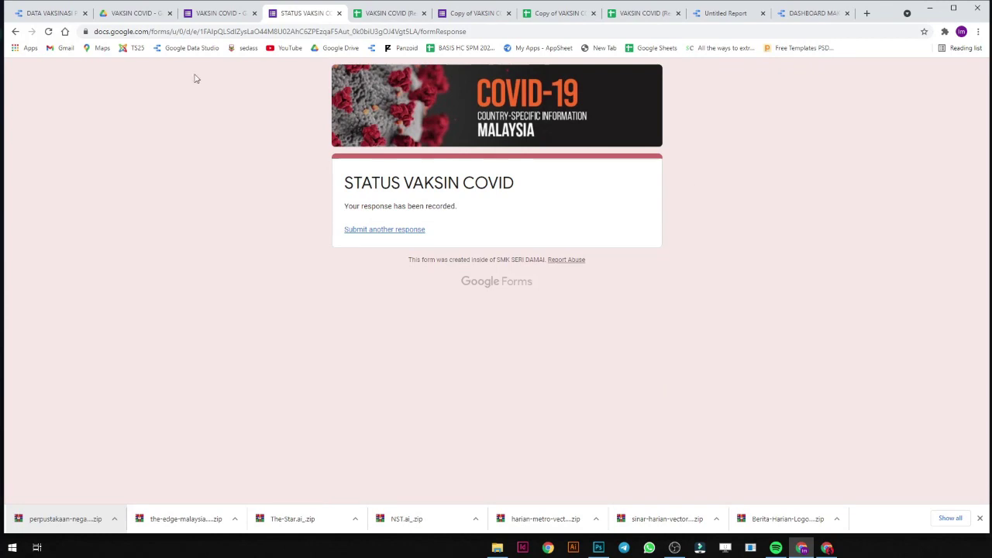
# Refresh the DATA VAKSINASI report's data and put the report into edit mode.
pyautogui.click(49, 16)
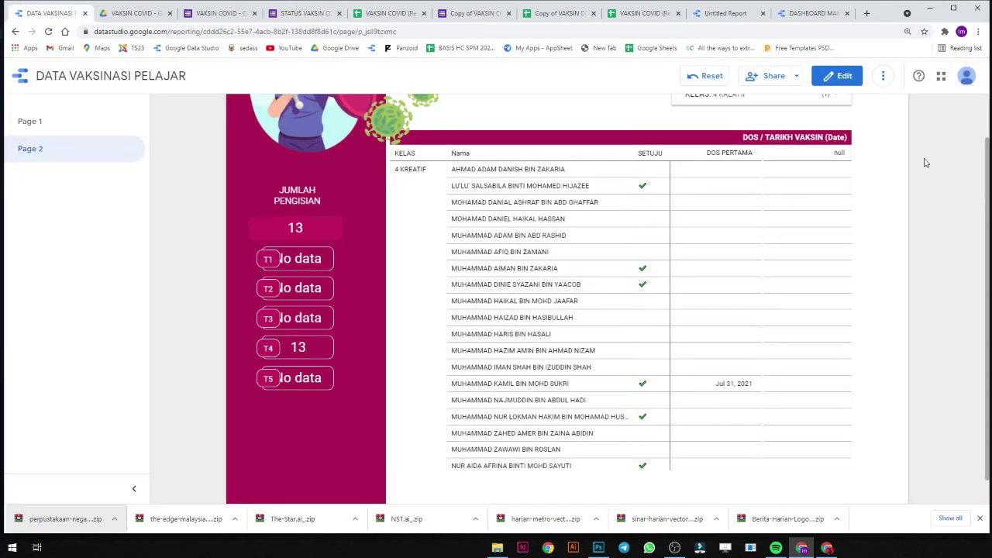
pyautogui.click(881, 76)
pyautogui.click(899, 106)
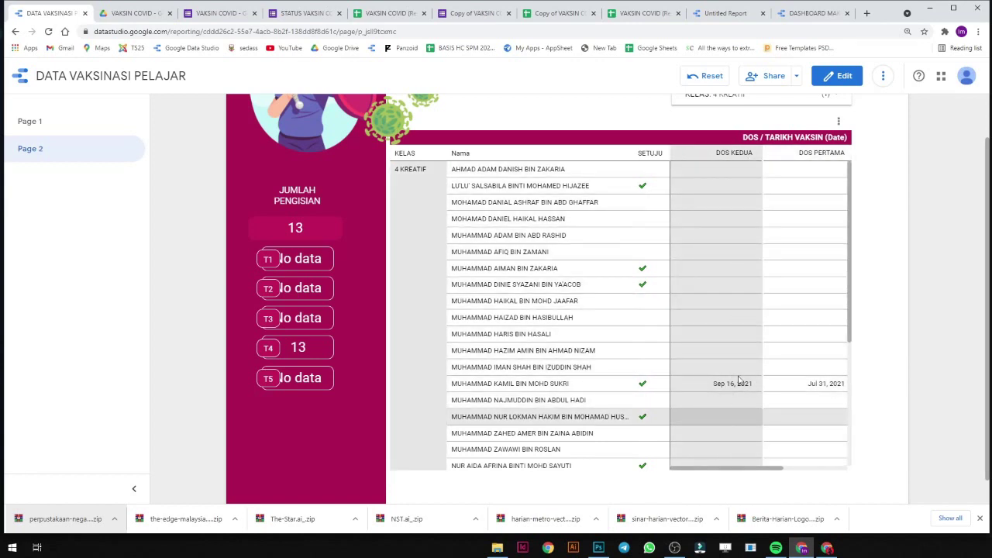
pyautogui.click(835, 84)
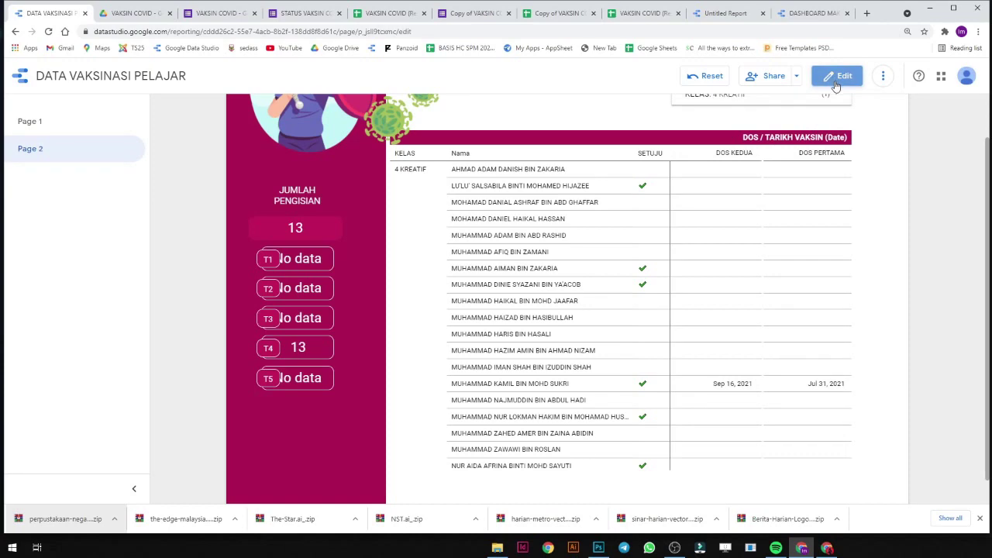
# Set the pivot table's Column #1 sort to DOS and return to view mode.
pyautogui.click(657, 235)
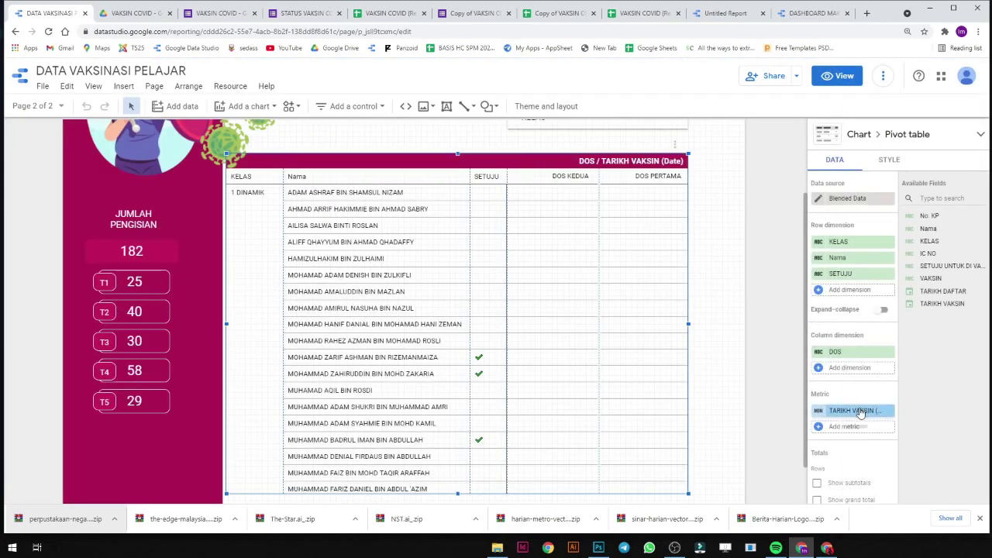
pyautogui.scroll(-3, 874, 397)
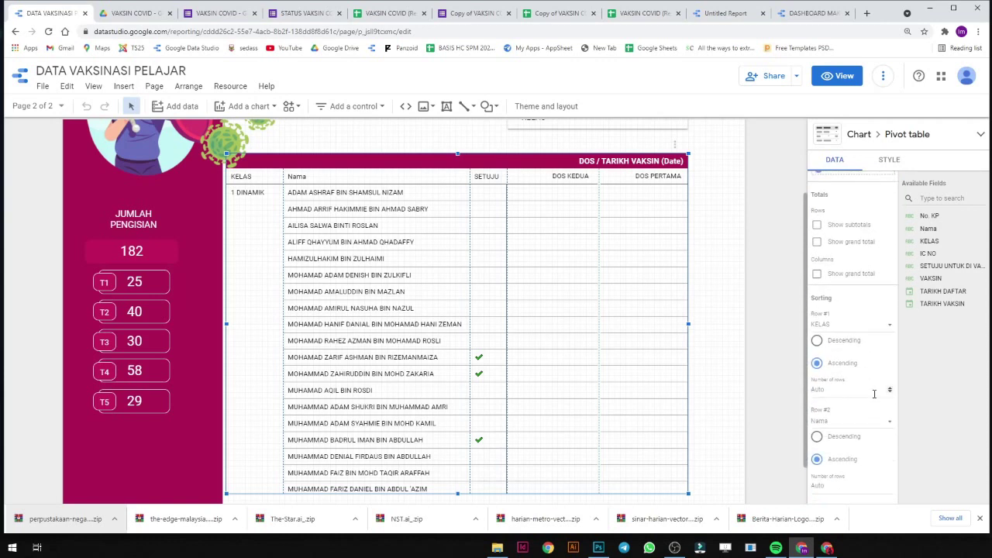
pyautogui.scroll(-1, 815, 360)
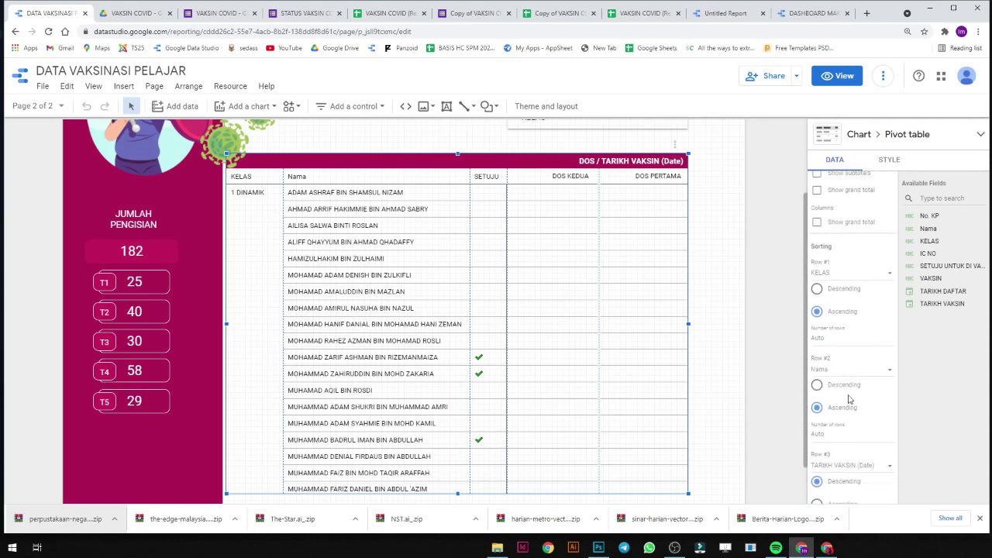
pyautogui.scroll(-3, 857, 403)
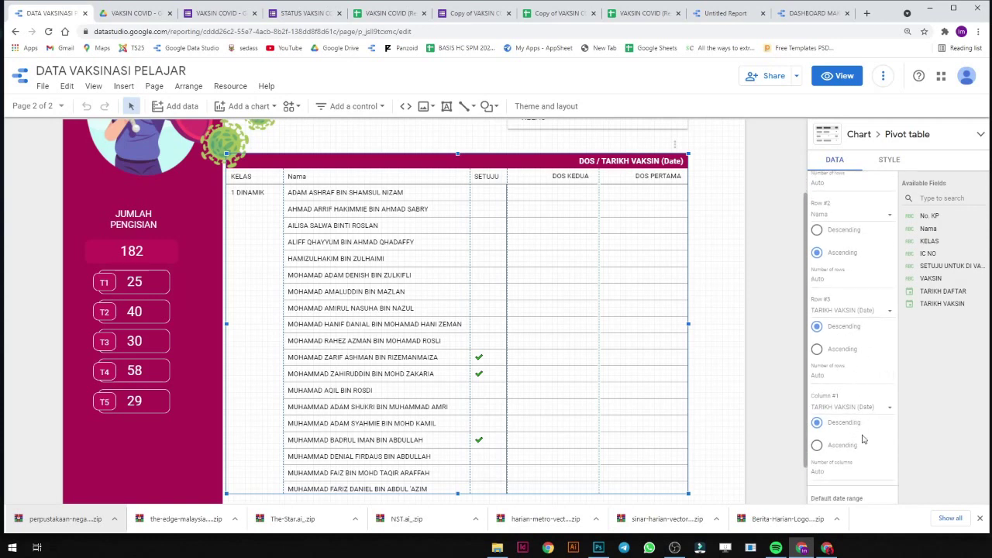
pyautogui.scroll(-3, 858, 459)
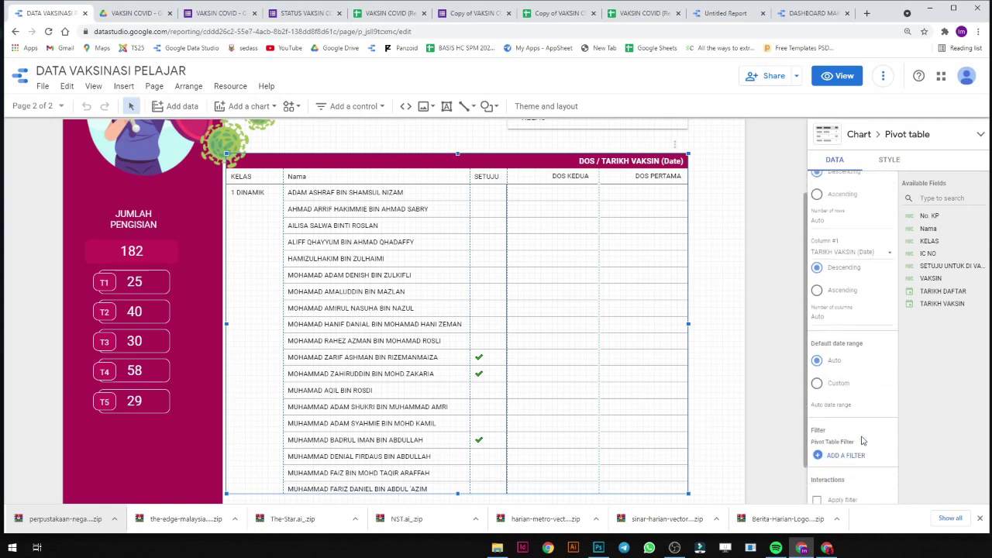
pyautogui.scroll(4, 866, 410)
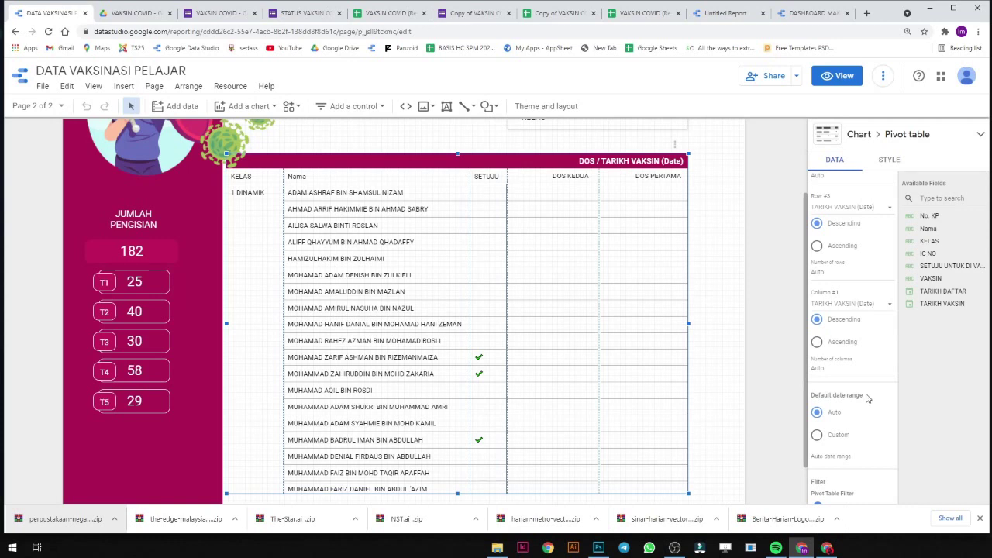
pyautogui.scroll(2, 868, 398)
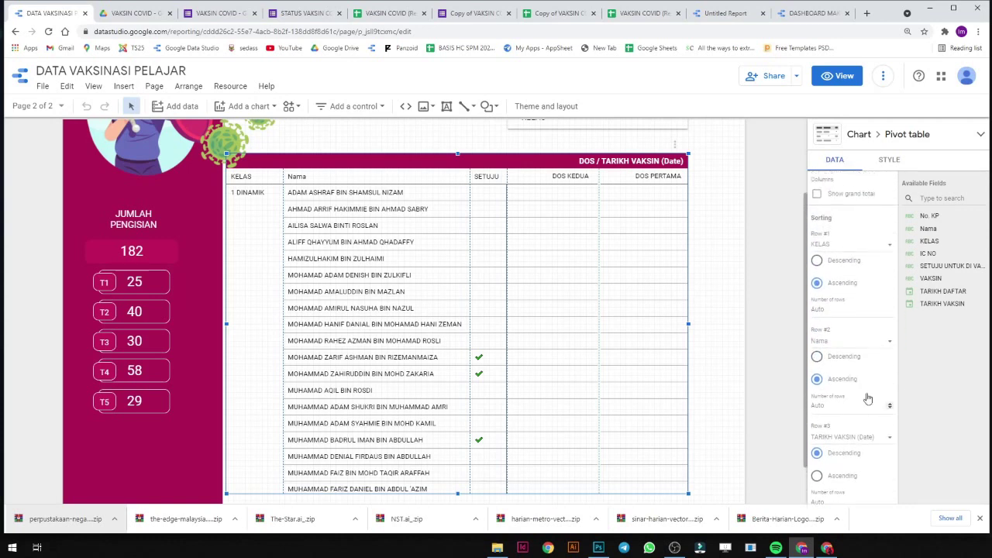
pyautogui.scroll(1, 858, 362)
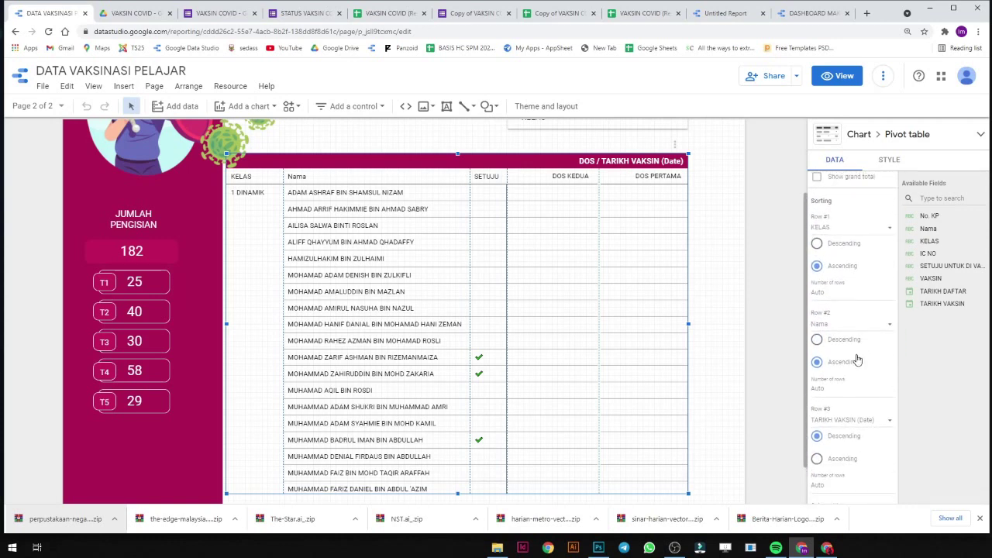
pyautogui.scroll(-4, 864, 316)
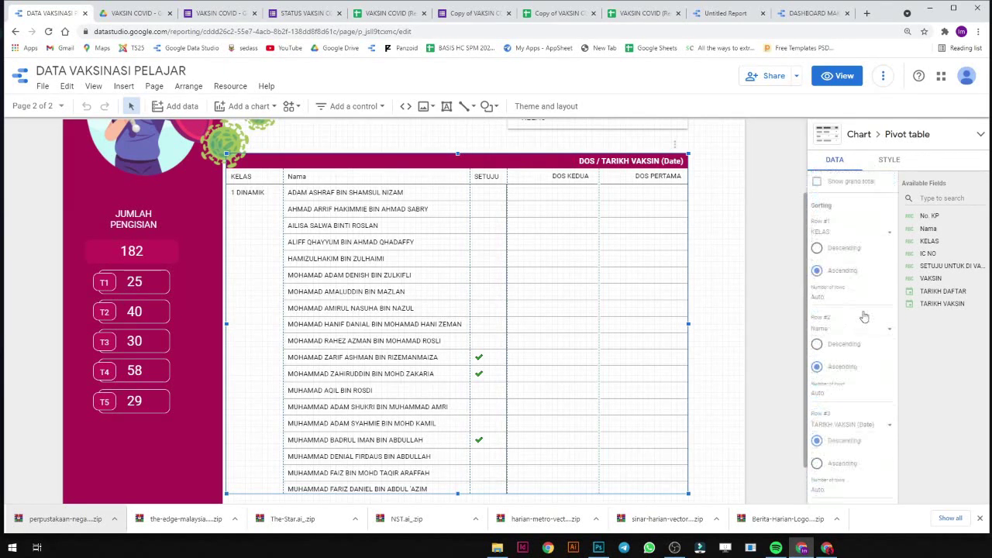
pyautogui.click(874, 408)
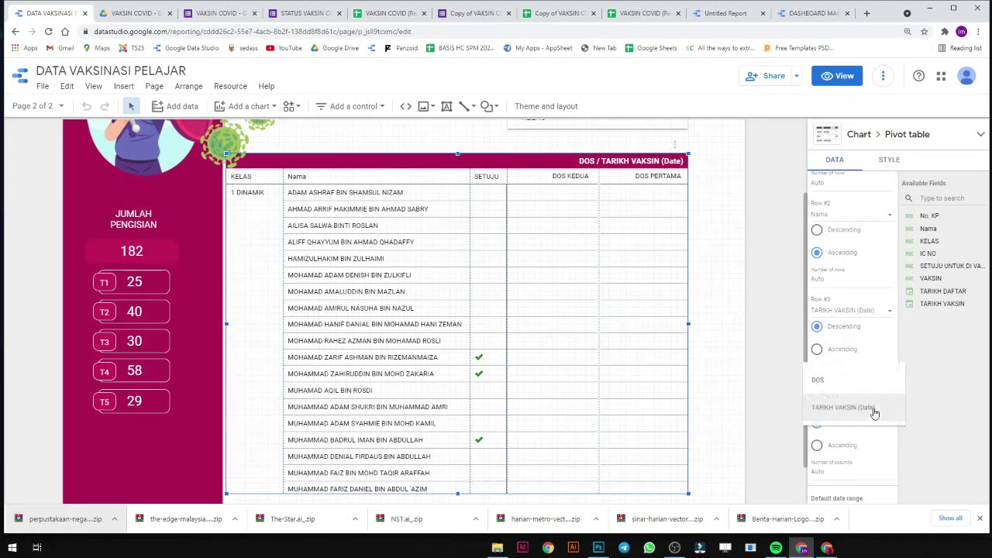
pyautogui.click(876, 390)
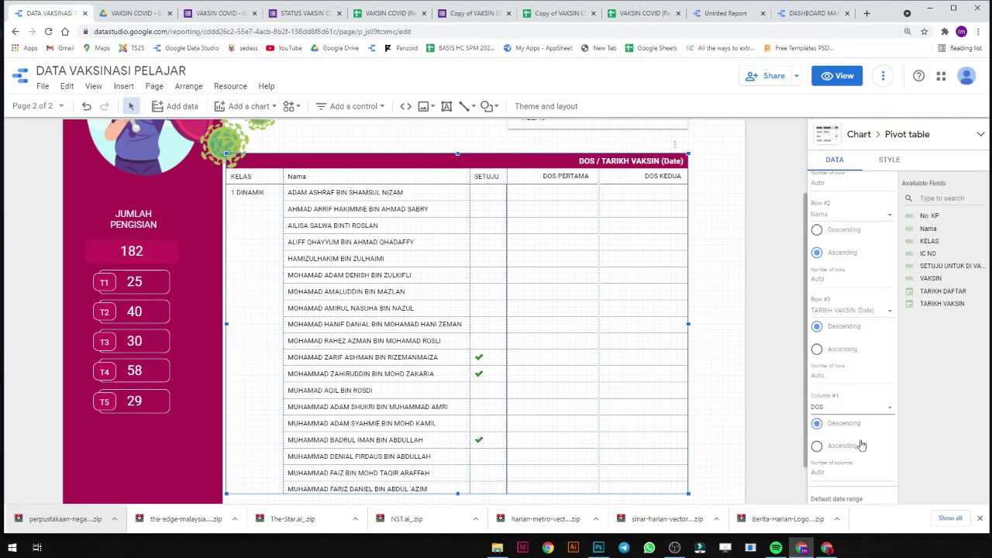
pyautogui.click(833, 75)
# Filter the KELAS control to only 4 KREATIF.
pyautogui.click(775, 109)
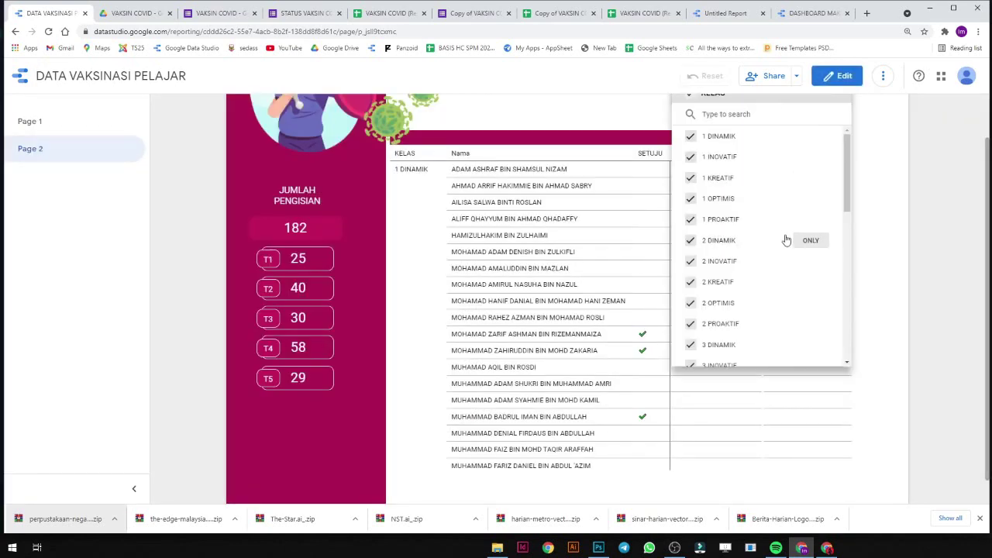
pyautogui.scroll(-1, 794, 263)
pyautogui.scroll(-2, 805, 312)
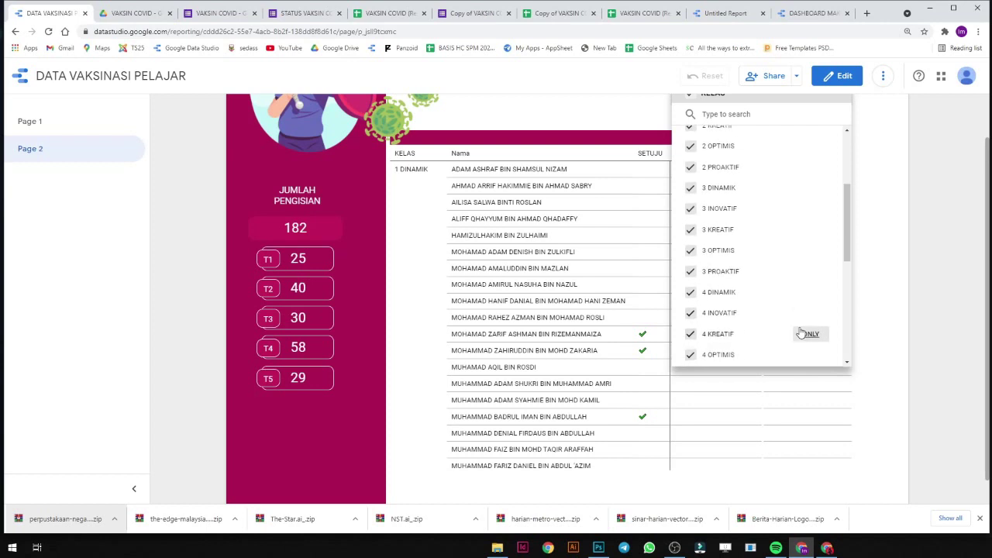
pyautogui.click(806, 333)
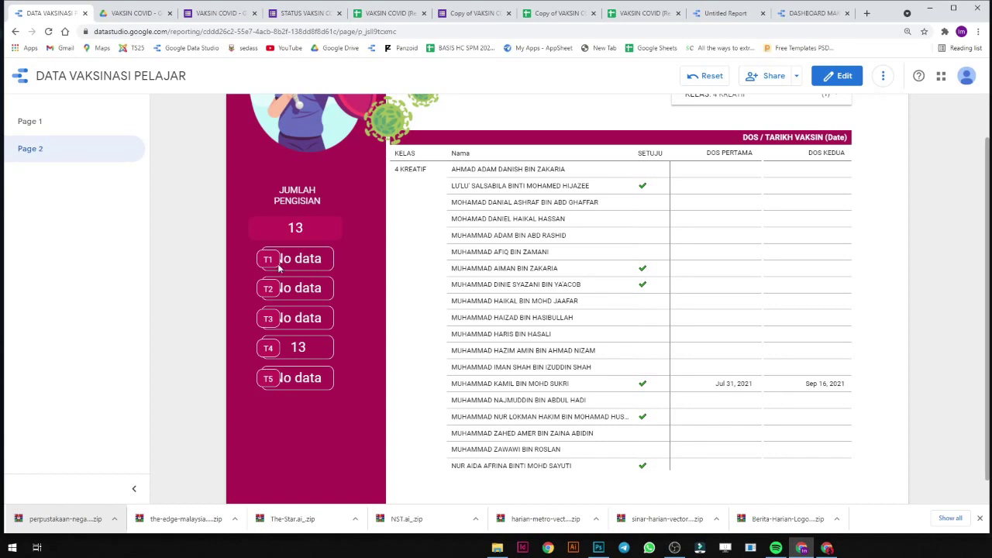
# Reselect every class in the KELAS filter so all students show again.
pyautogui.scroll(1, 775, 171)
pyautogui.click(796, 152)
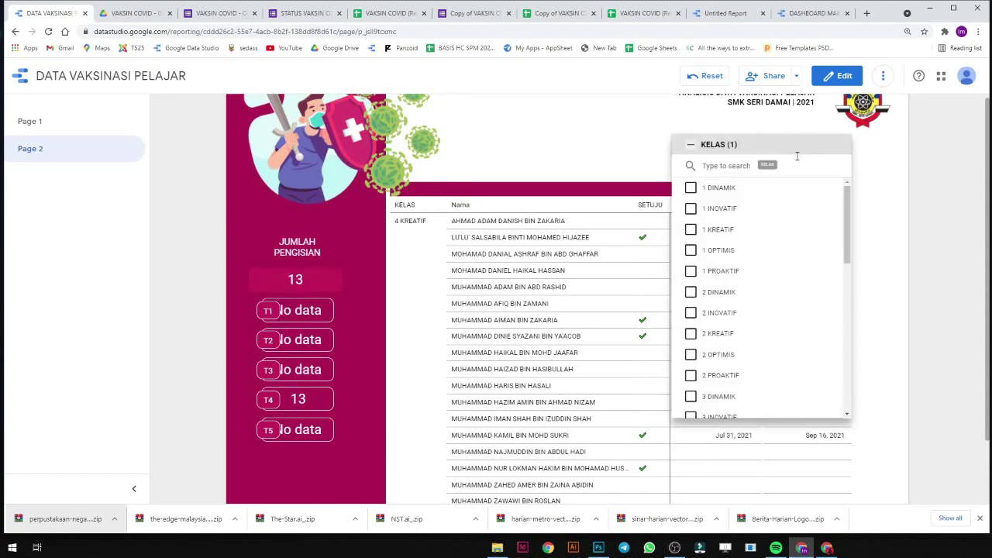
pyautogui.click(691, 144)
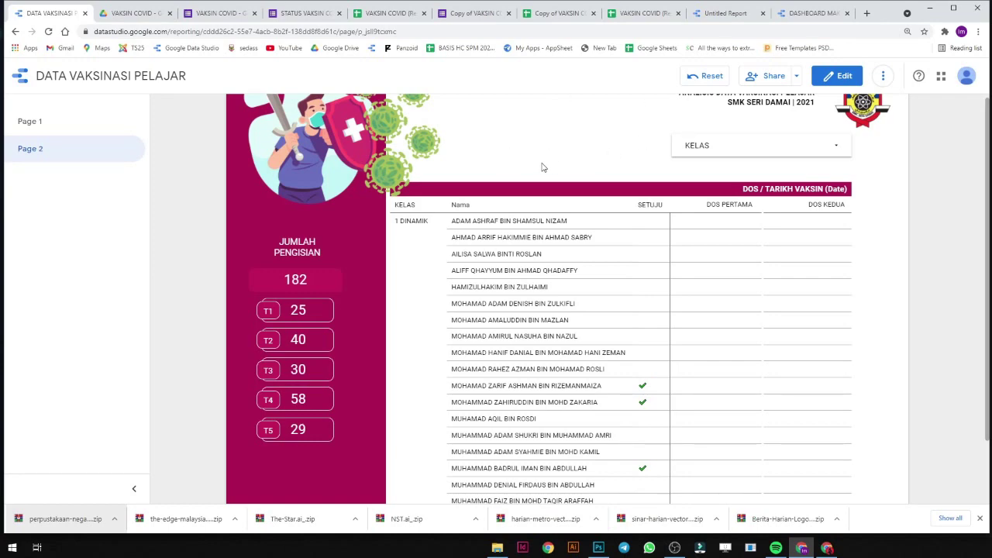
pyautogui.scroll(1, 604, 155)
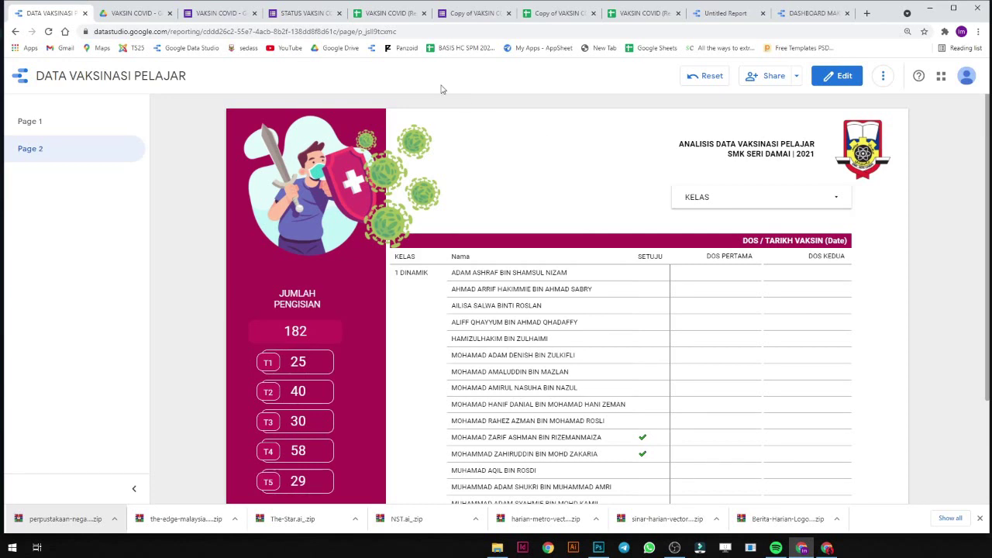
# Preview the Copy of VAKSIN COVID form, paste the IC number and answer TIDAK SETUJU.
pyautogui.click(486, 14)
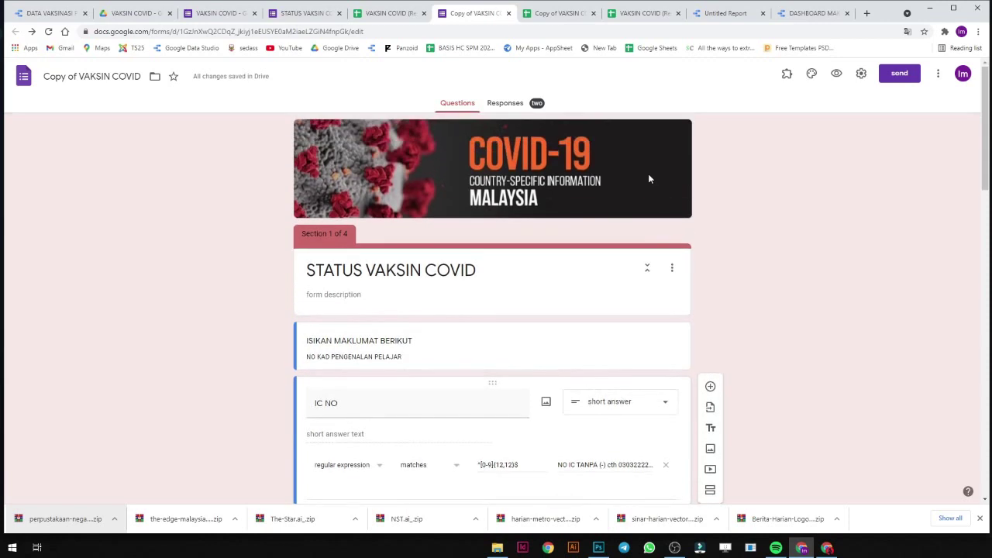
pyautogui.scroll(-1, 777, 171)
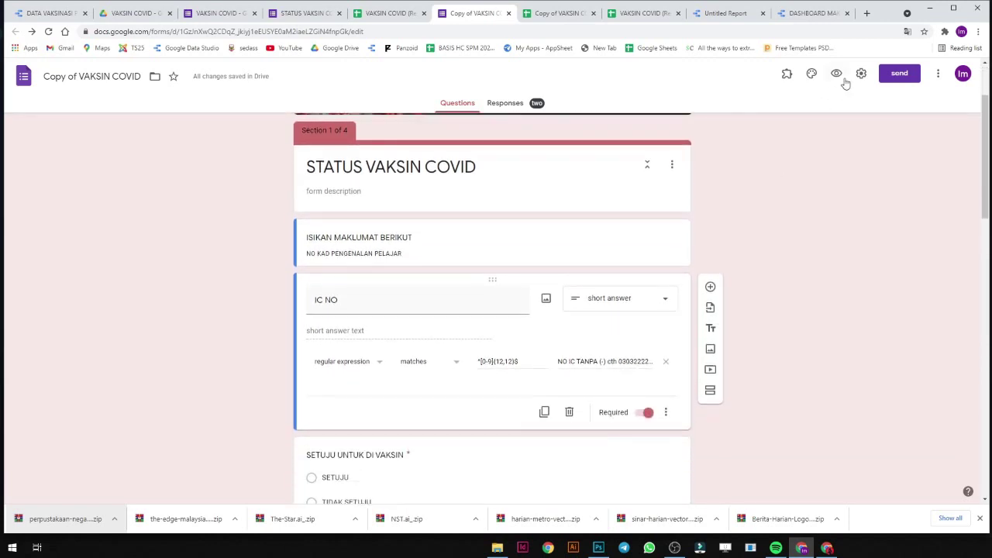
pyautogui.click(838, 77)
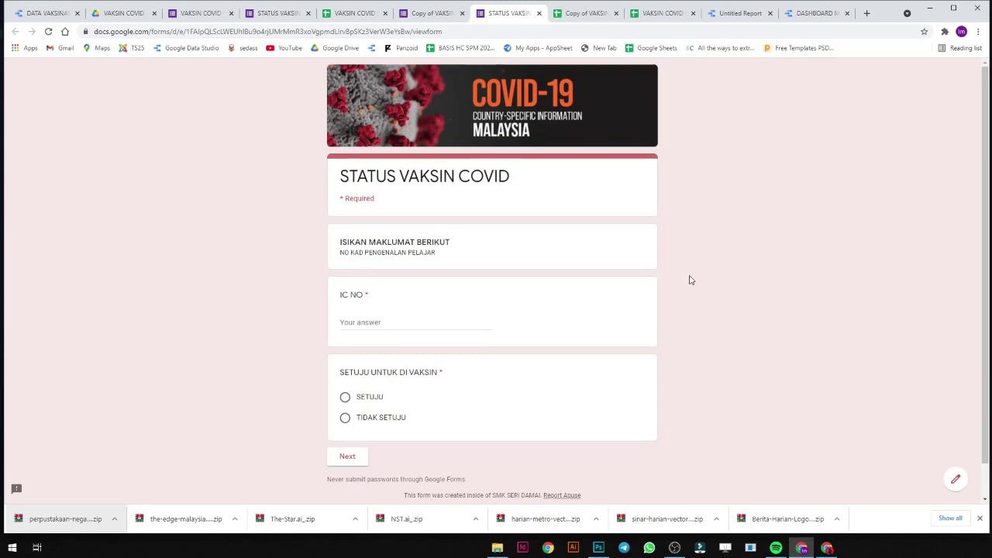
pyautogui.click(357, 320)
pyautogui.rightClick(413, 322)
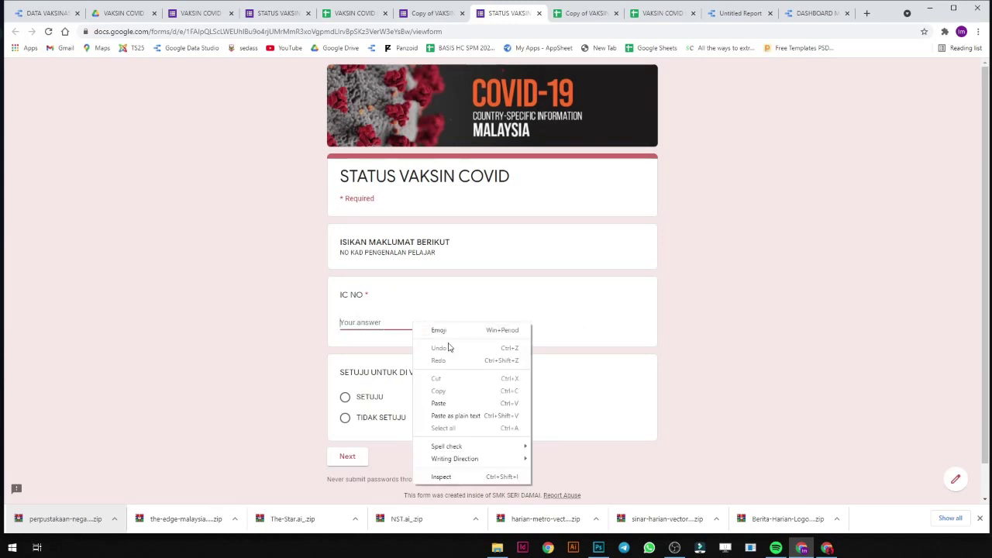
pyautogui.click(463, 403)
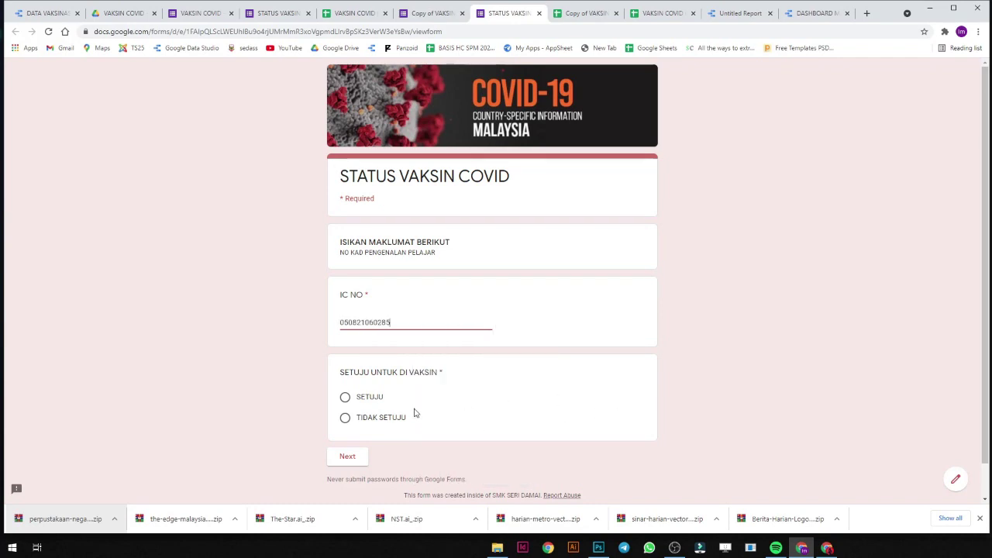
pyautogui.click(380, 420)
pyautogui.click(348, 455)
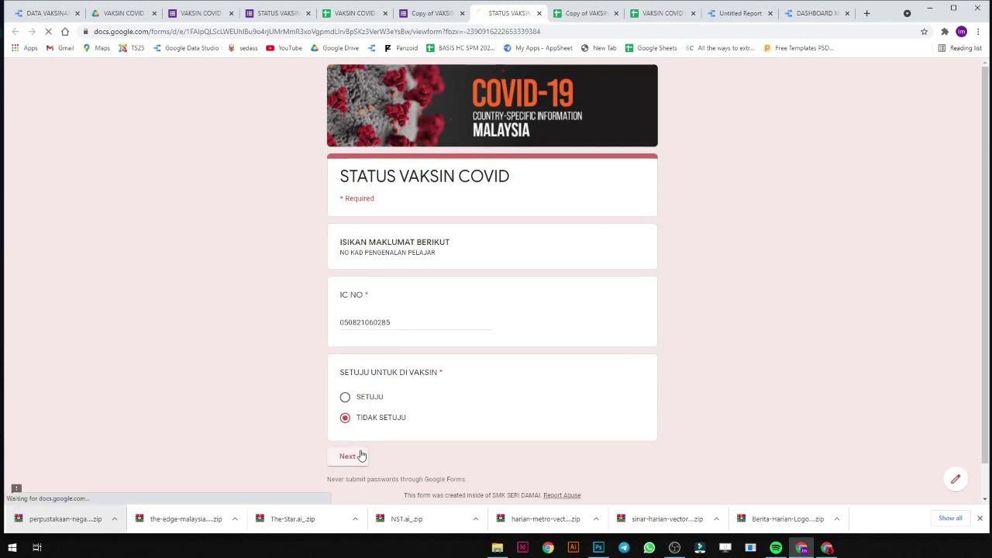
# Go back from the NYATAKAN SEBAB section and change the consent answer to SETUJU.
pyautogui.click(409, 293)
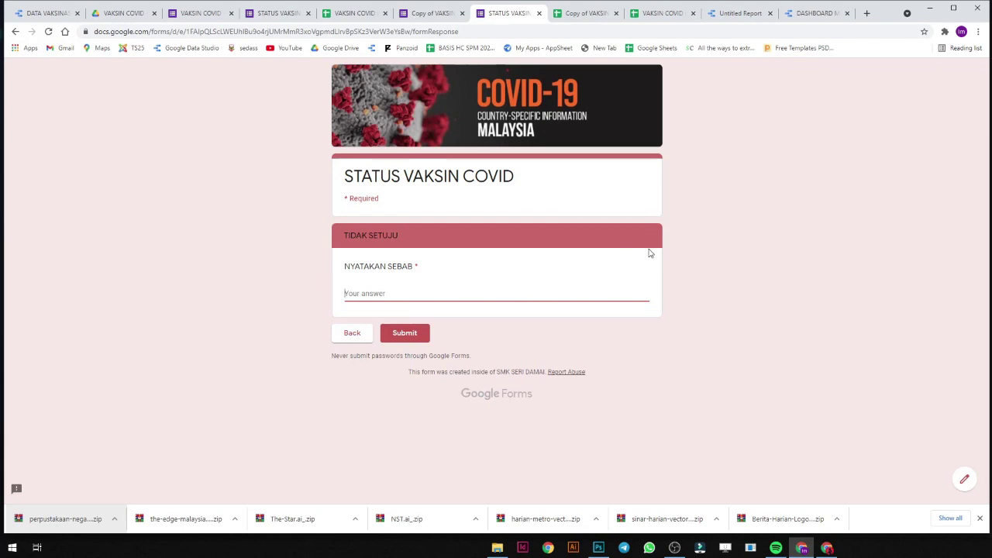
pyautogui.click(370, 341)
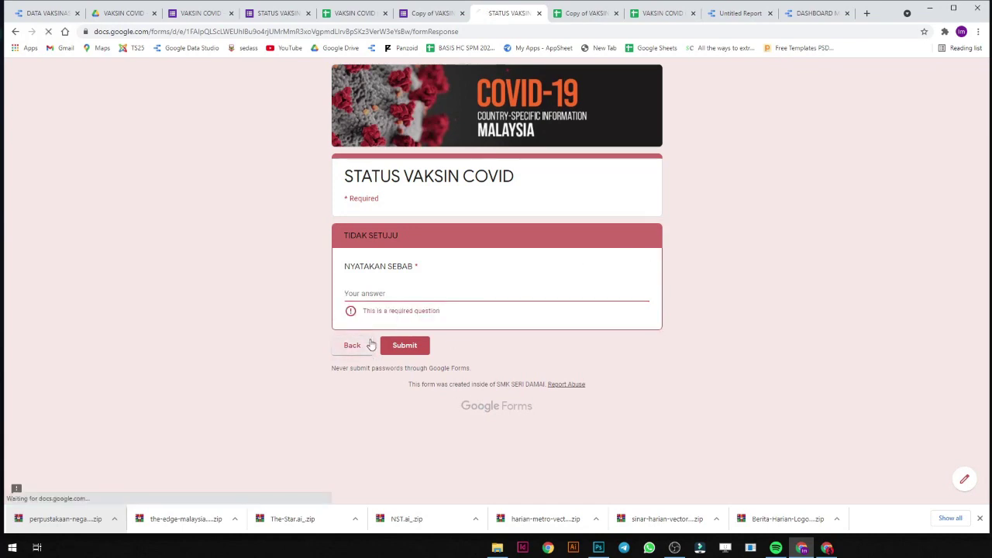
pyautogui.click(363, 397)
pyautogui.click(353, 462)
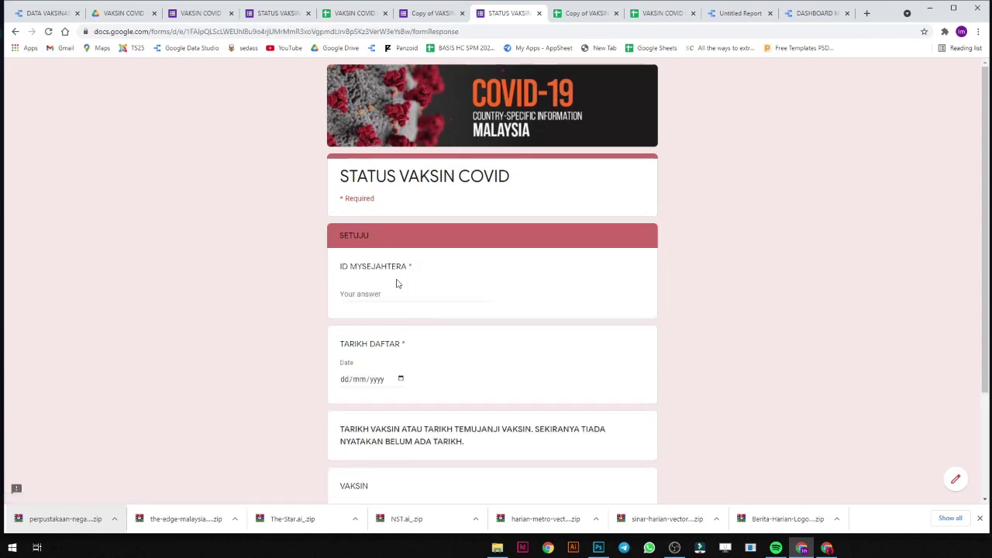
# Enter an ID MYSEJAHTERA, TARIKH DAFTAR 10/08/2021, VAKSIN BELUM ADA TARIKH, and submit.
pyautogui.click(402, 298)
pyautogui.scroll(-2, 404, 387)
pyautogui.click(400, 276)
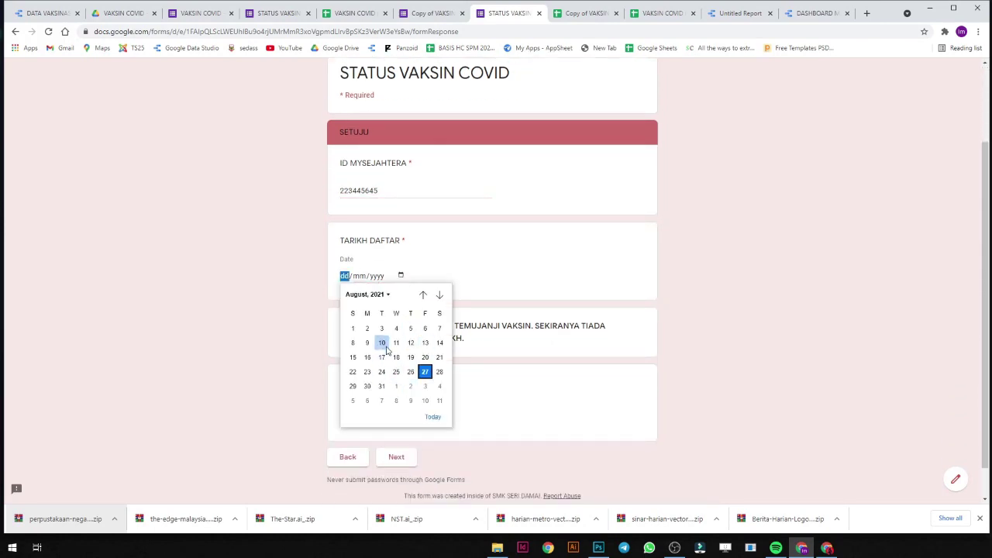
pyautogui.click(382, 344)
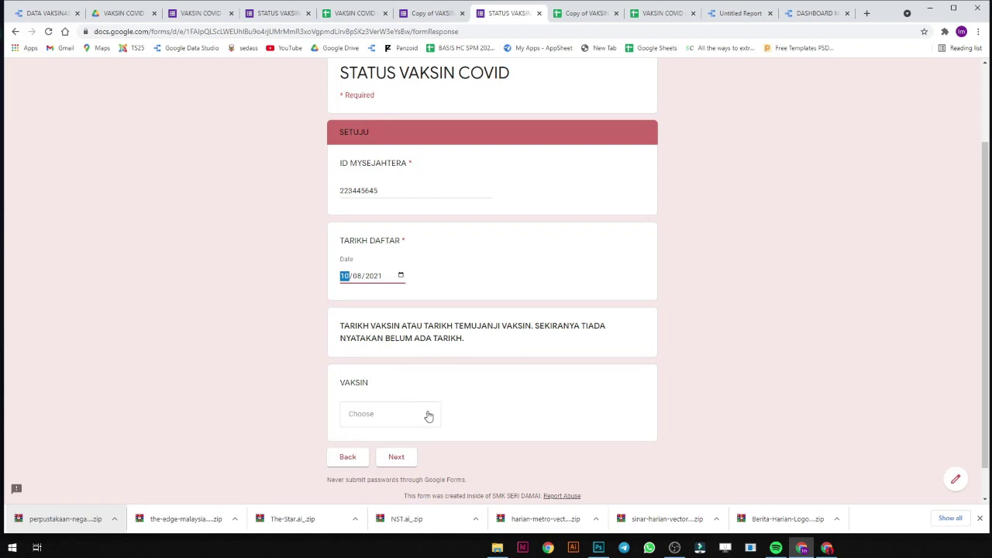
pyautogui.click(427, 416)
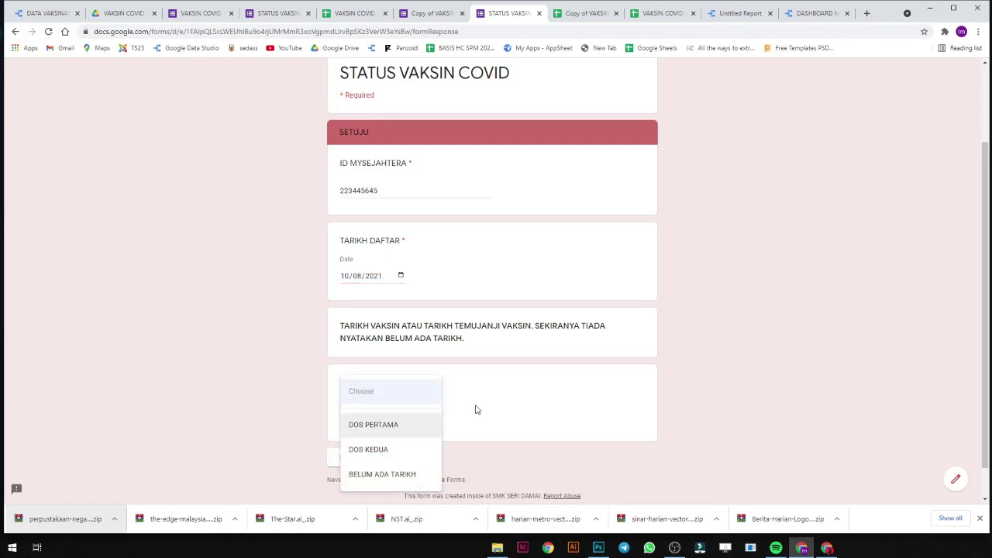
pyautogui.click(388, 474)
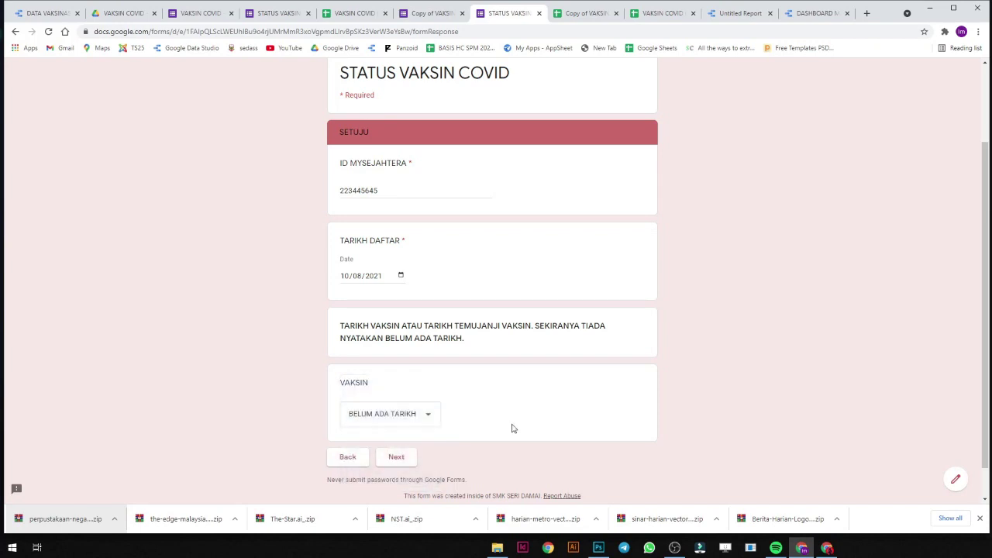
pyautogui.click(396, 458)
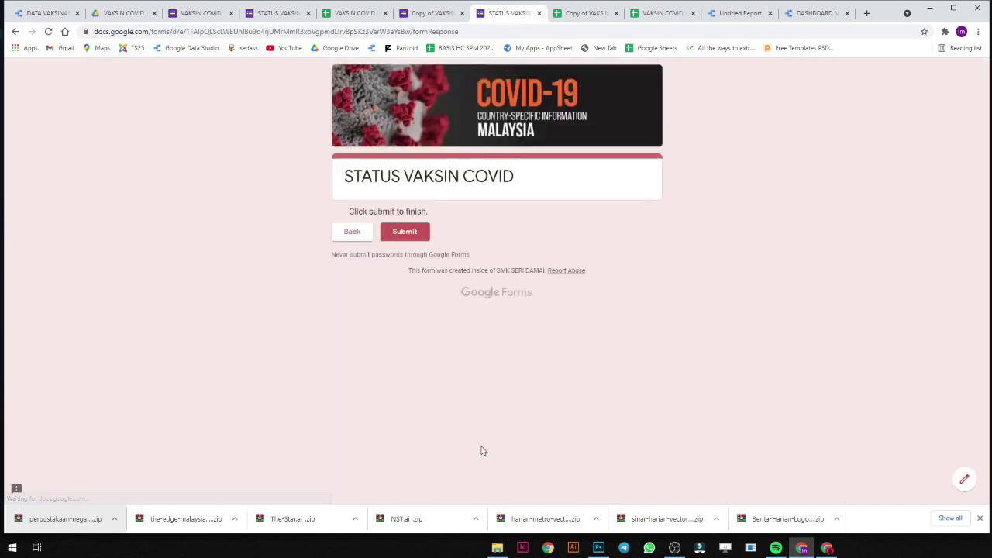
pyautogui.click(414, 237)
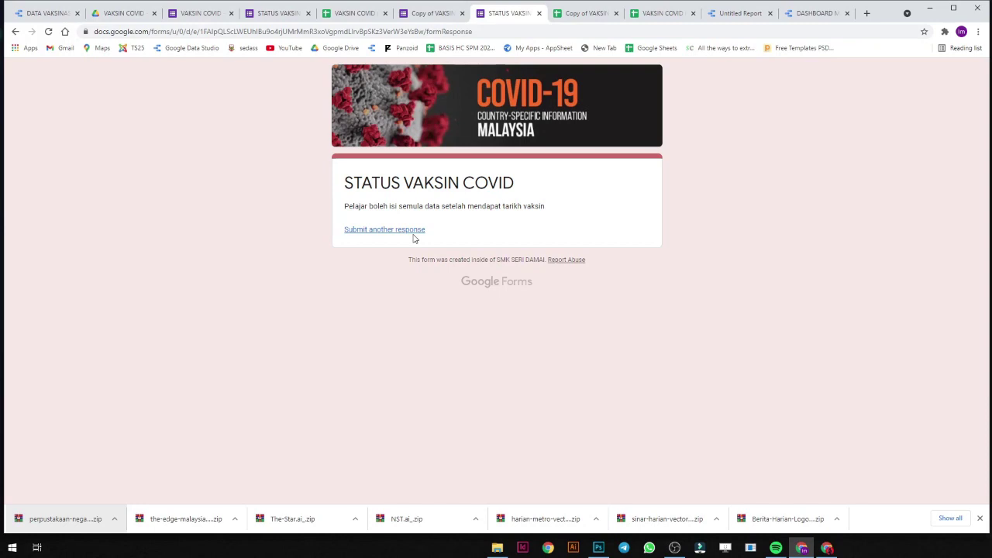
# Inspect the VAKSIN column rows in the Copy of VAKSIN COVID (Responses) sheet.
pyautogui.click(554, 14)
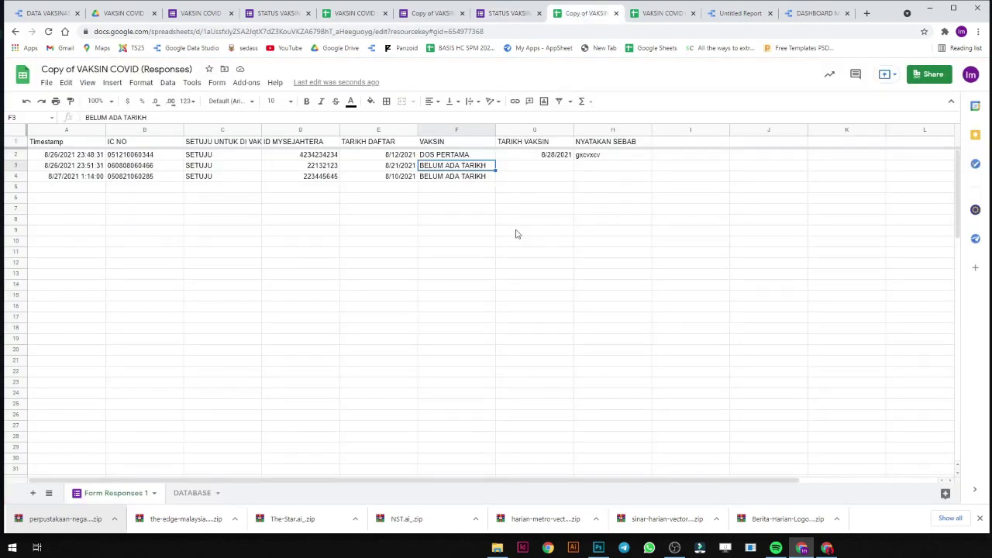
pyautogui.click(477, 179)
pyautogui.click(480, 172)
pyautogui.click(478, 156)
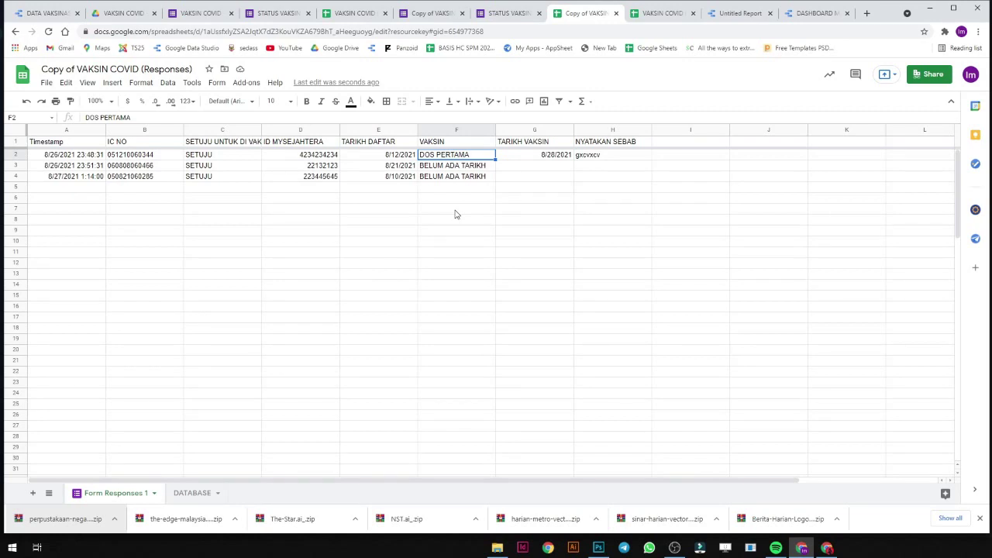
# Open the IC NO question in the form editor and select its regex pattern.
pyautogui.click(435, 14)
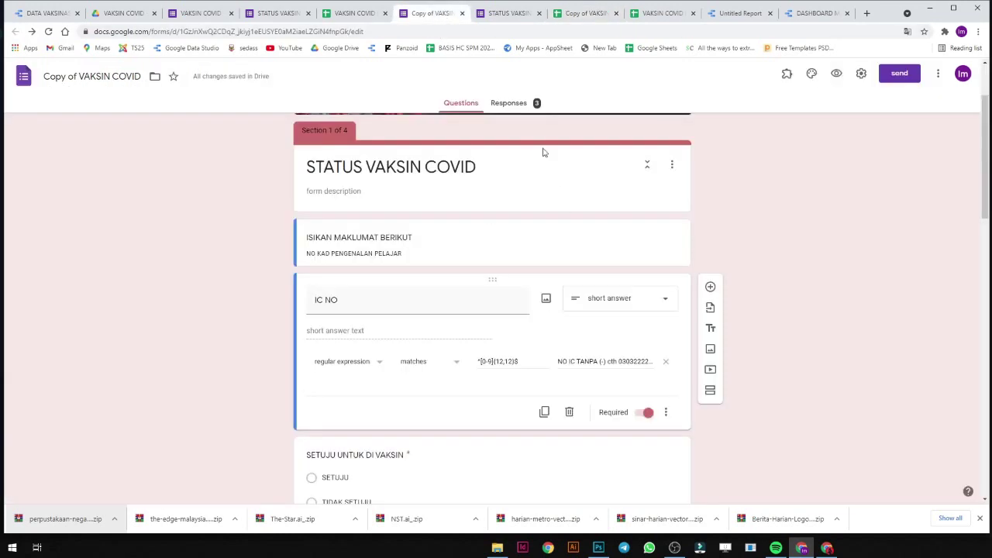
pyautogui.scroll(2, 565, 348)
pyautogui.scroll(-1, 566, 367)
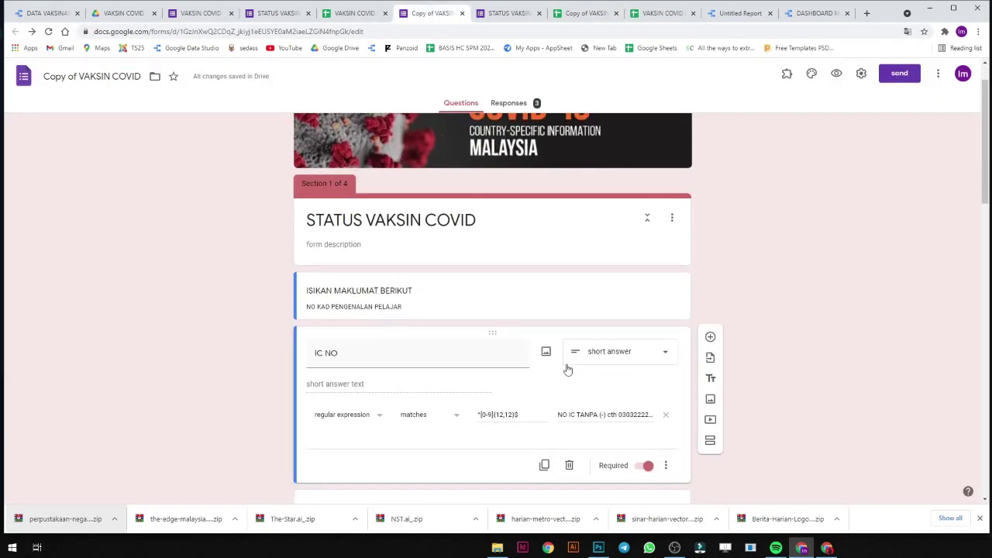
pyautogui.click(516, 273)
pyautogui.scroll(-1, 519, 340)
pyautogui.click(514, 310)
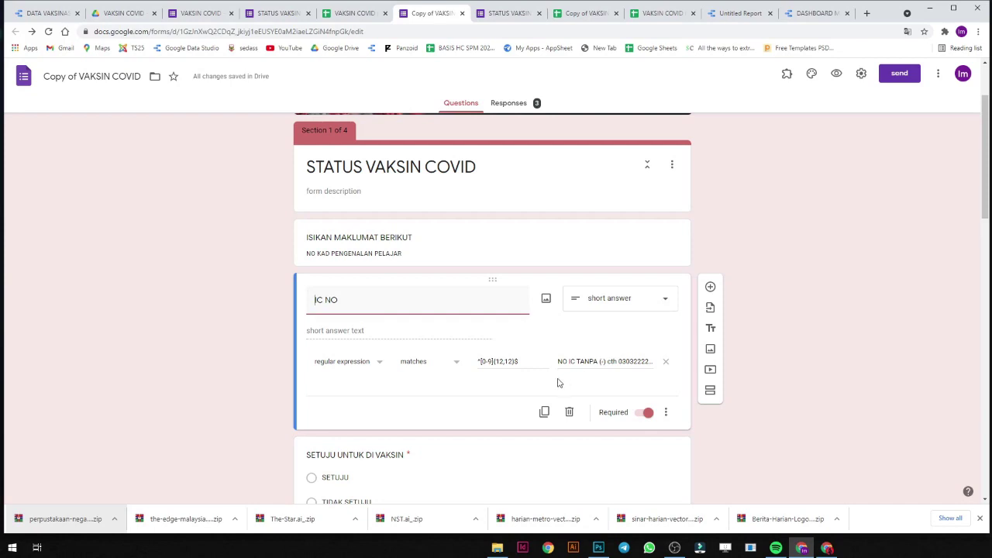
pyautogui.click(528, 365)
pyautogui.hotkey('ctrl', 'a')
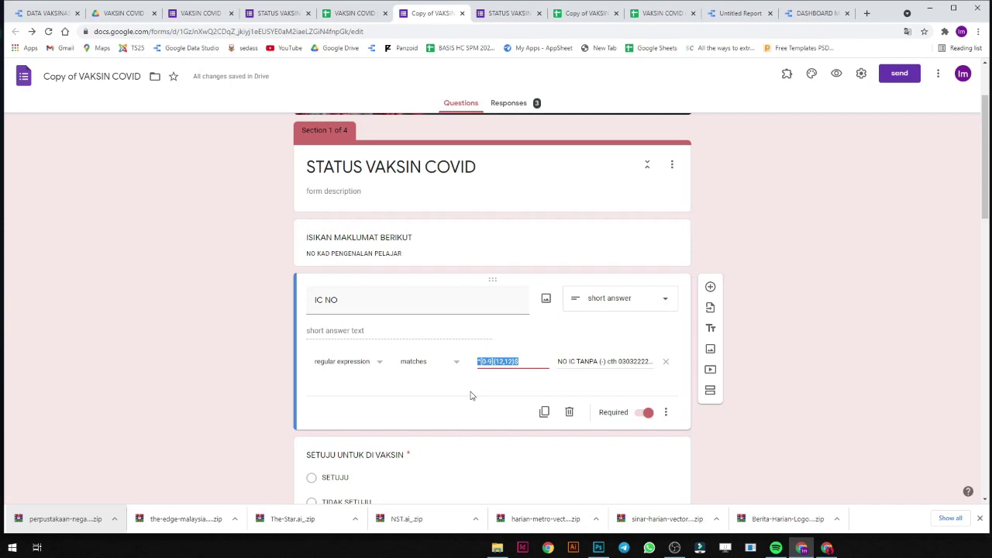
# Toggle IC NO response validation off and on, then undo to restore the regex rule.
pyautogui.click(665, 412)
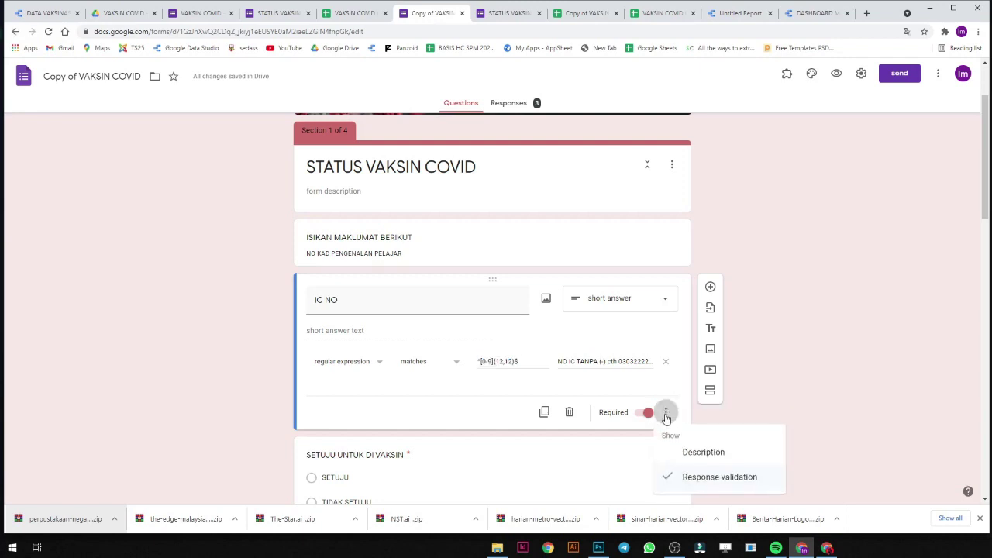
pyautogui.click(688, 478)
pyautogui.click(666, 381)
pyautogui.click(671, 446)
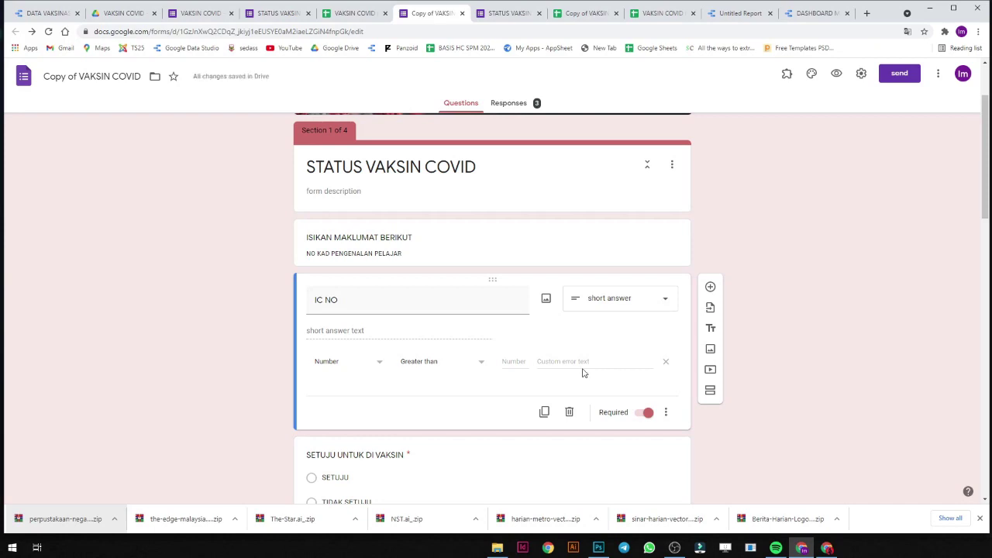
pyautogui.hotkey('ctrl', 'z')
pyautogui.hotkey('ctrl', 'z')
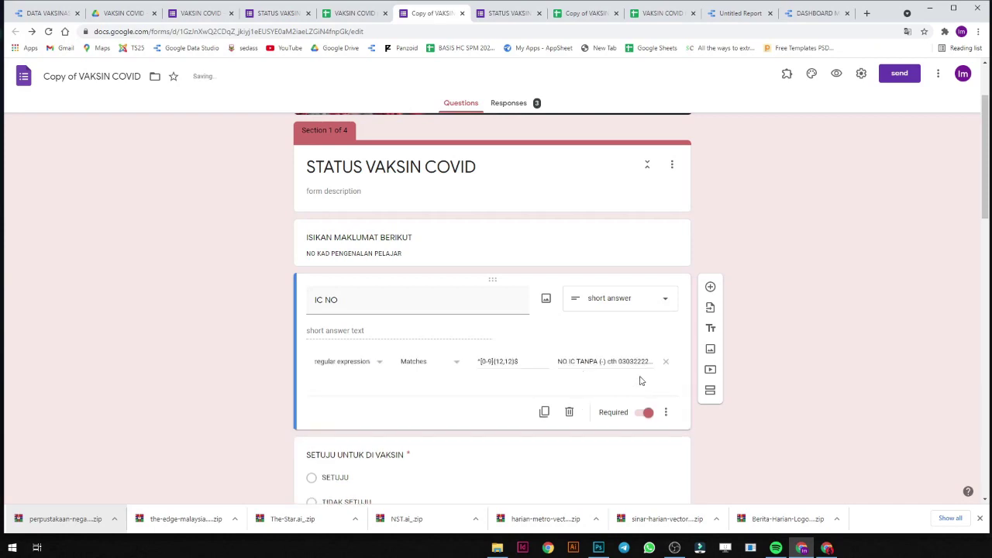
# Confirm the regular expression Matches ^[0-9]{12,12}$ rule, then open the live form preview.
pyautogui.click(369, 365)
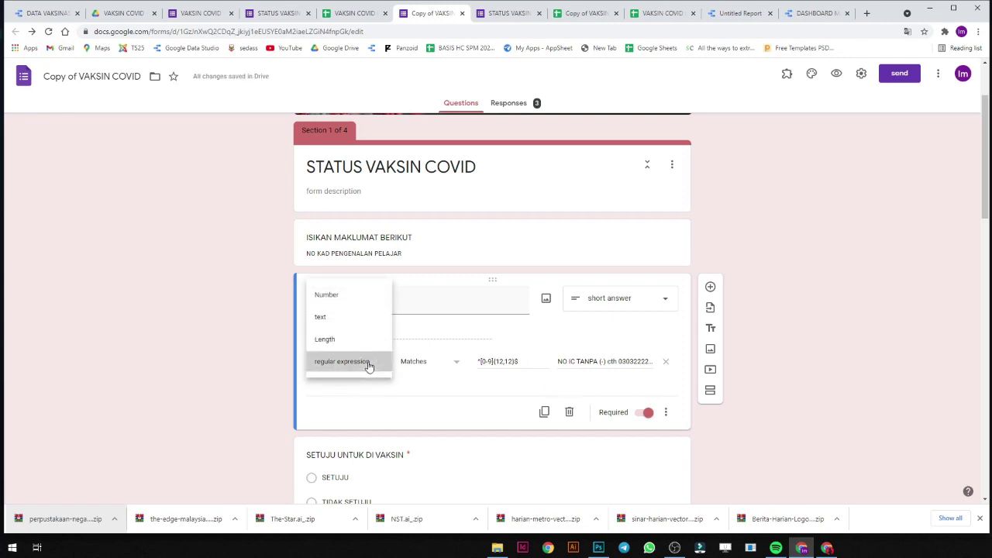
pyautogui.click(366, 364)
pyautogui.click(432, 367)
pyautogui.click(436, 366)
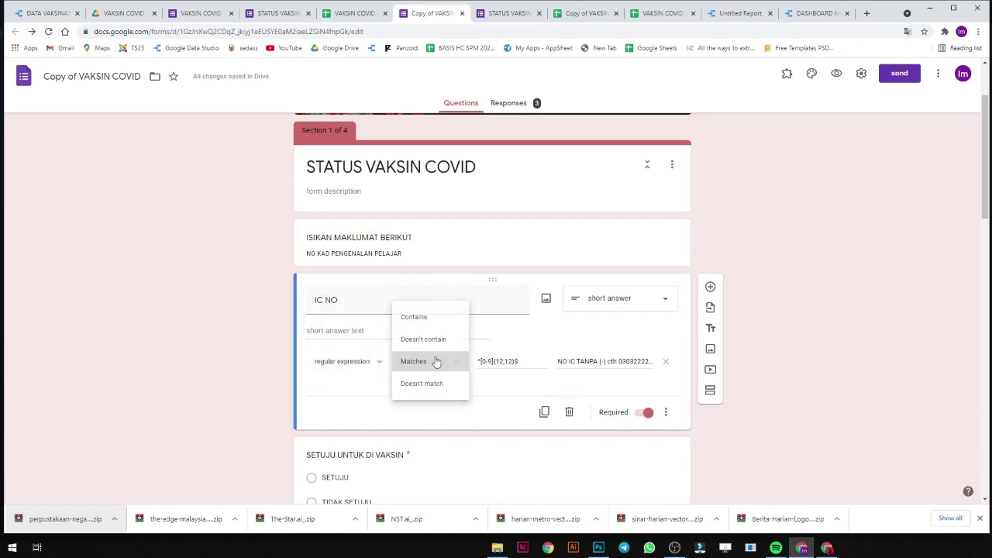
pyautogui.tripleClick(486, 361)
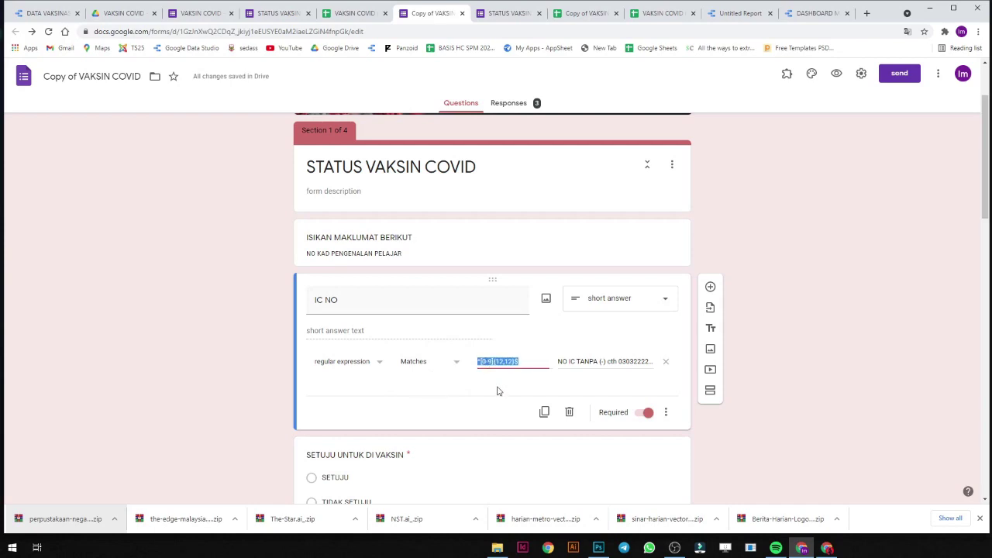
pyautogui.click(500, 392)
pyautogui.moveTo(516, 362); pyautogui.dragTo(472, 367)
pyautogui.click(476, 381)
pyautogui.moveTo(479, 360); pyautogui.dragTo(490, 361)
pyautogui.moveTo(496, 361); pyautogui.dragTo(502, 361)
pyautogui.click(524, 358)
pyautogui.click(838, 82)
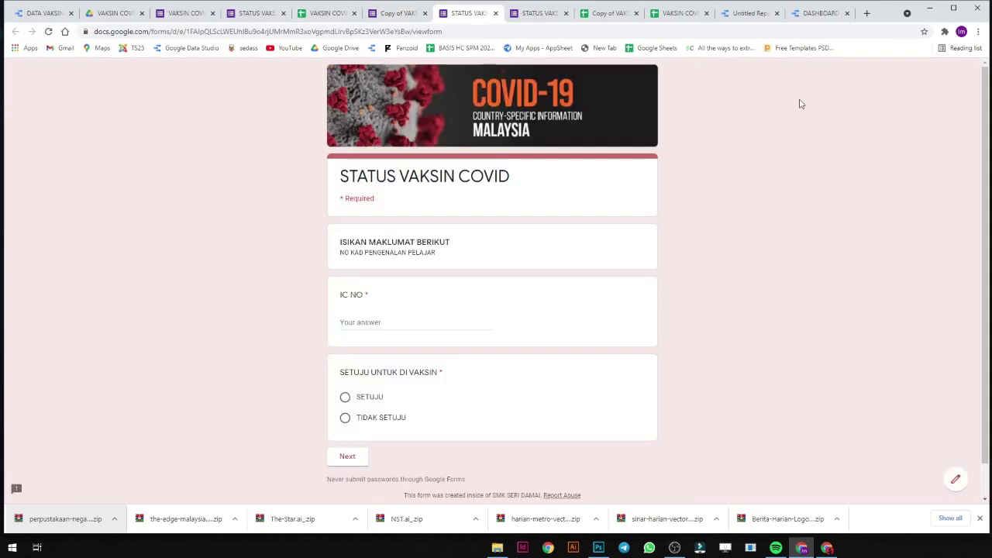
# Enter invalid IC NO values 'dfsd' and '3234234-' to trigger the validation message, then clear the entry.
pyautogui.click(417, 324)
pyautogui.write('dfsd')
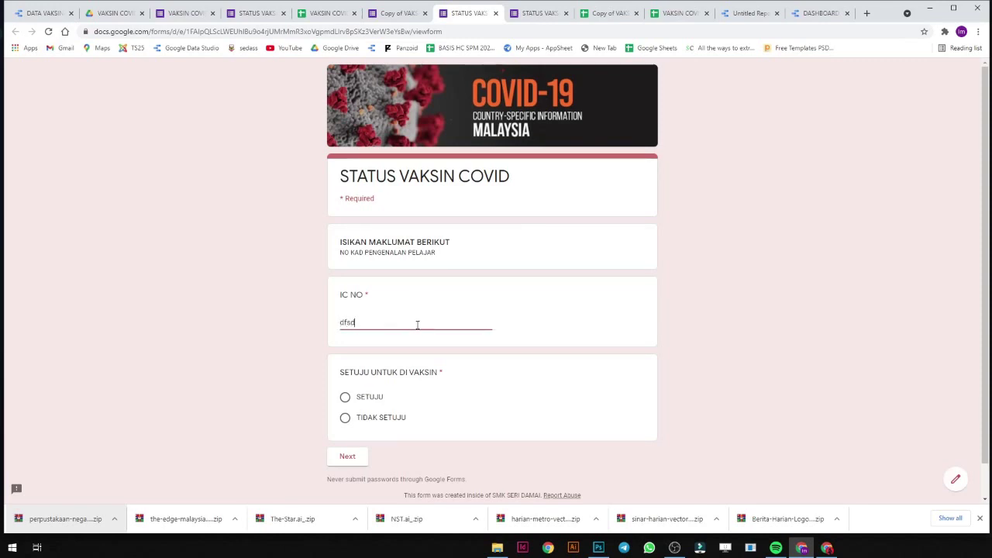
pyautogui.moveTo(417, 325); pyautogui.dragTo(169, 336)
pyautogui.write('3234234-')
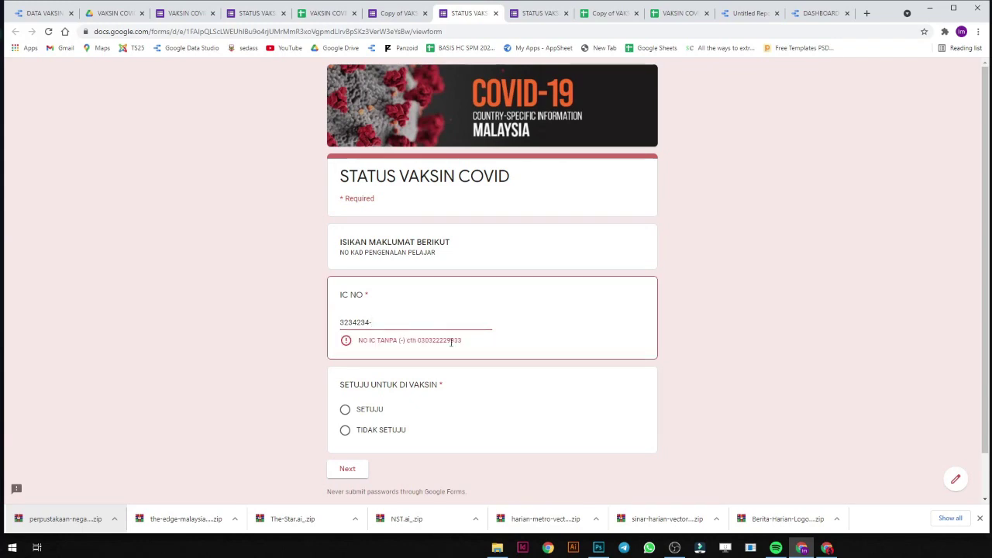
pyautogui.tripleClick(451, 342)
pyautogui.click(449, 341)
pyautogui.moveTo(416, 342); pyautogui.dragTo(281, 326)
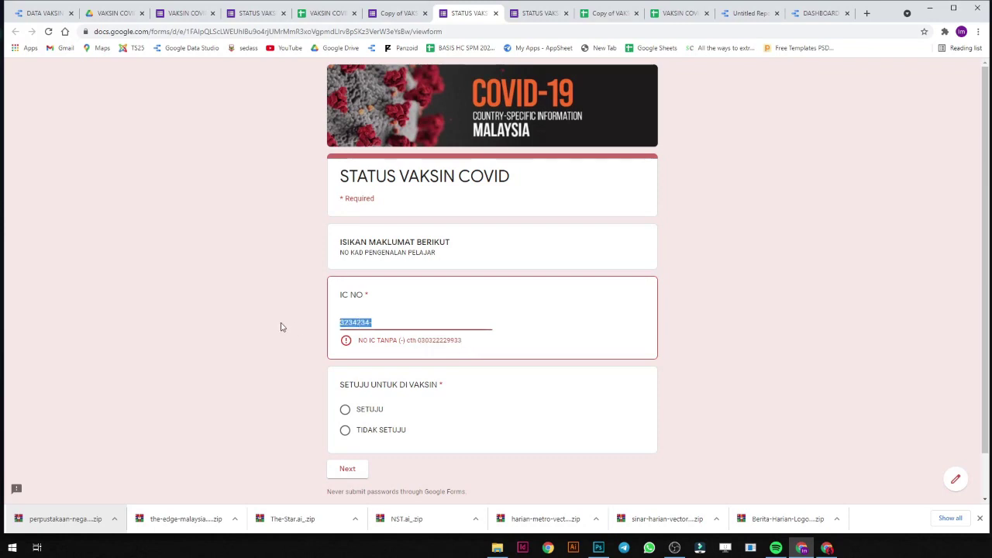
pyautogui.press('BackSpace')
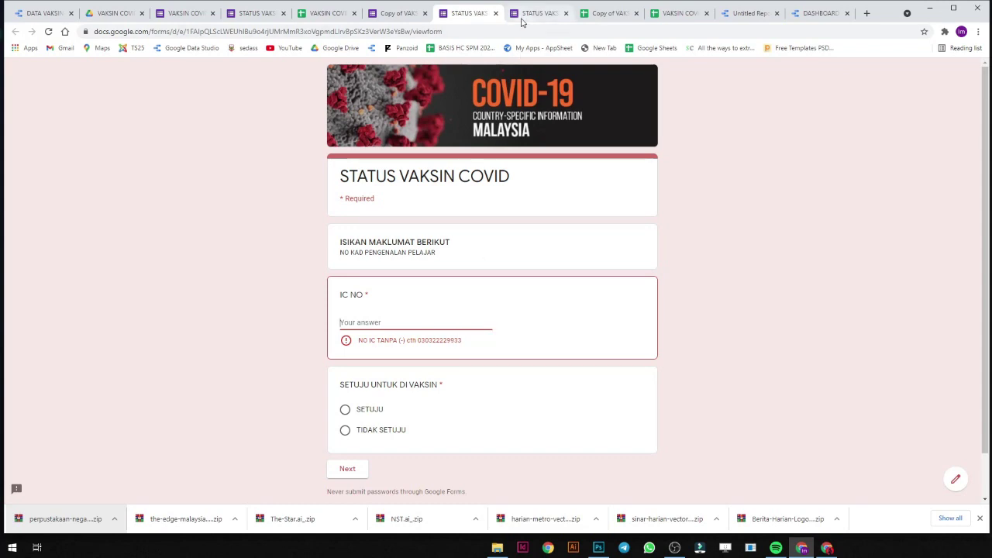
# Open the DATABASE sheet of the copied responses spreadsheet and scroll through its rows.
pyautogui.click(589, 13)
pyautogui.click(276, 243)
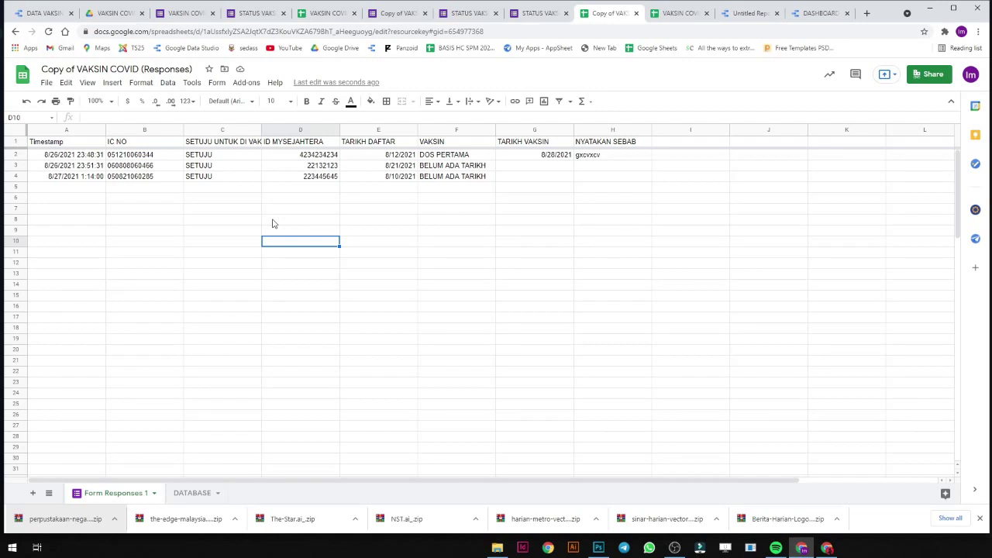
pyautogui.click(200, 494)
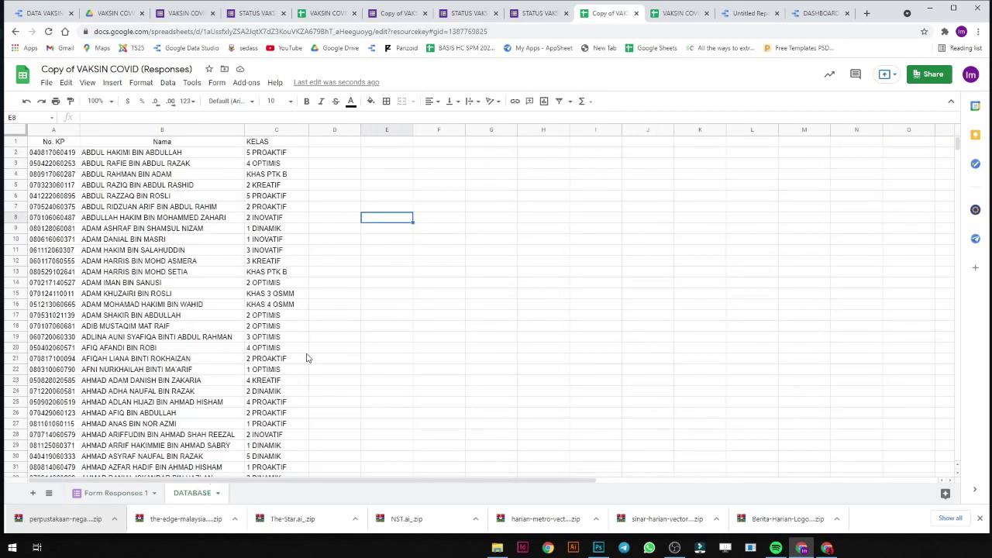
pyautogui.scroll(-9, 306, 357)
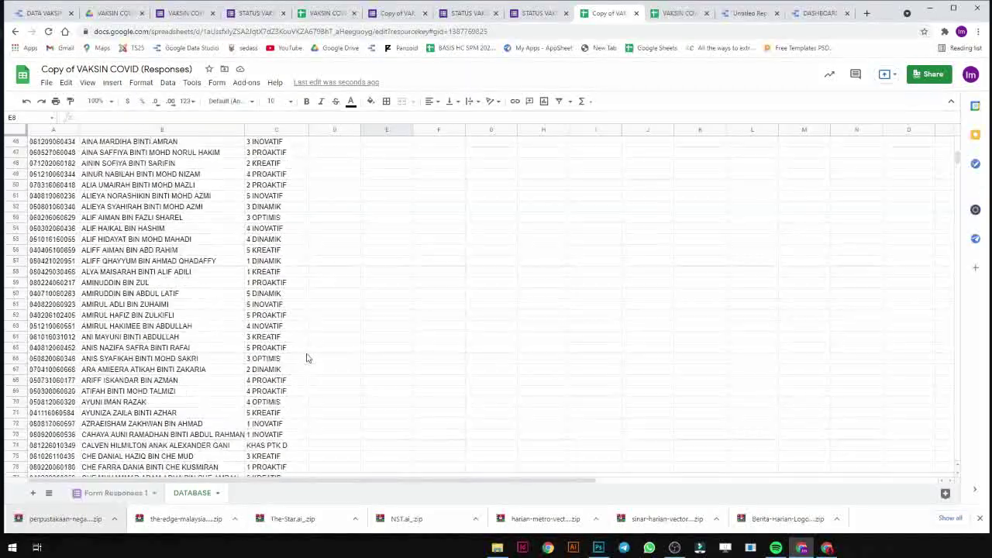
pyautogui.scroll(-4, 306, 358)
pyautogui.scroll(5, 306, 357)
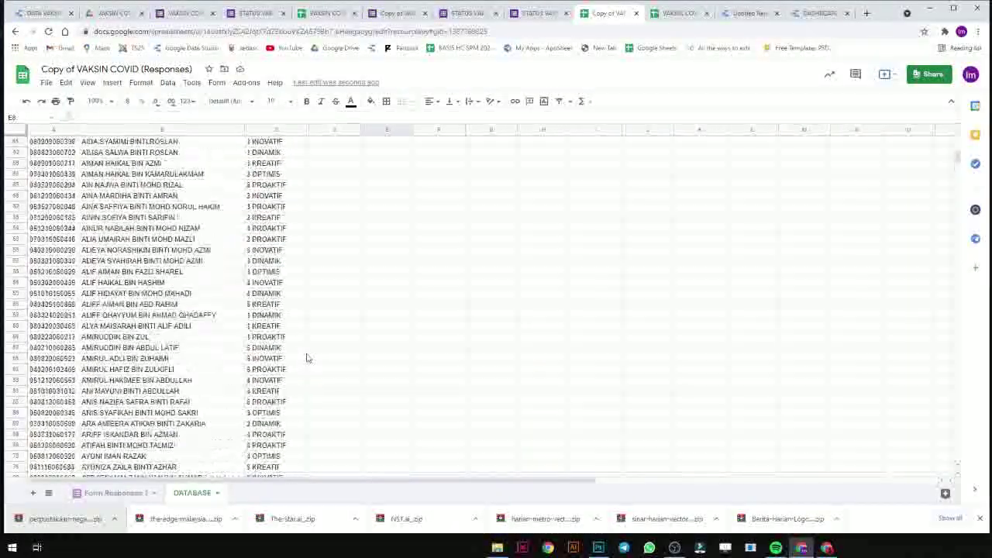
pyautogui.scroll(8, 306, 357)
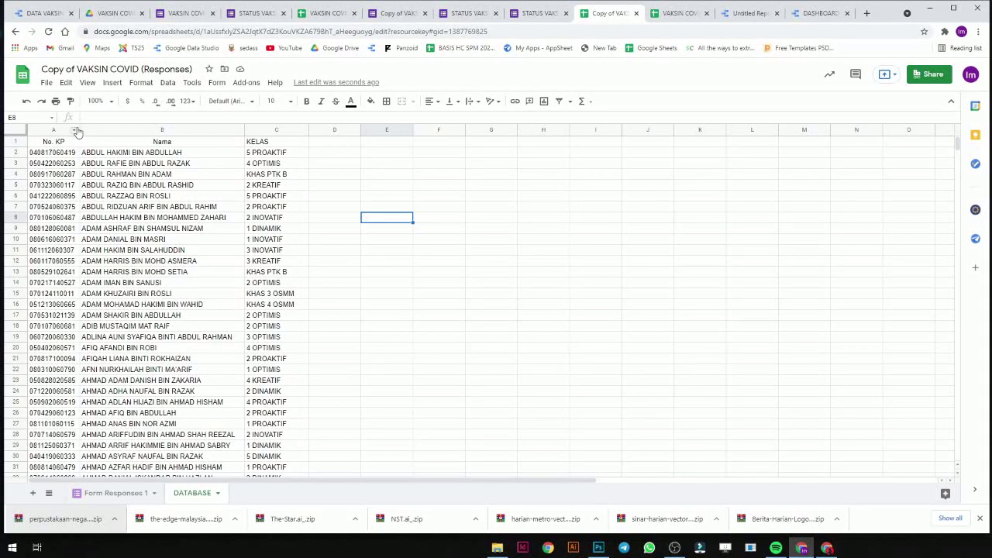
# Narrow column A beside the Nama column, then return to the Untitled Report.
pyautogui.click(81, 130)
pyautogui.moveTo(77, 129); pyautogui.dragTo(53, 129)
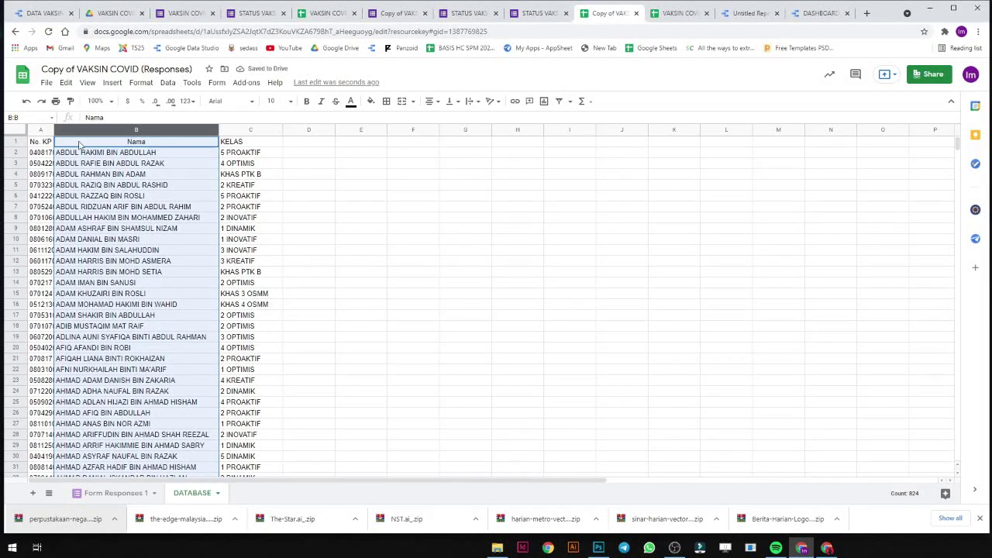
pyautogui.scroll(-3, 213, 172)
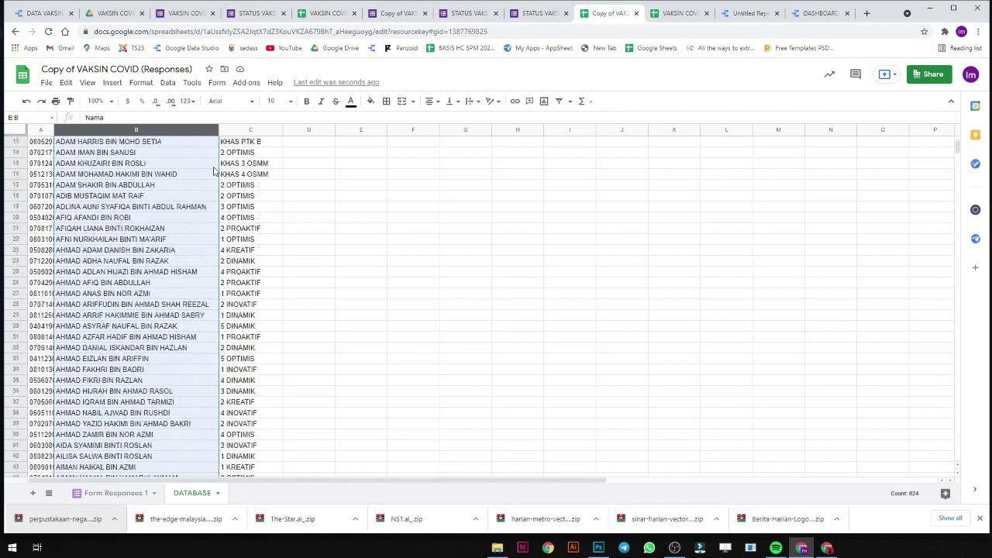
pyautogui.scroll(4, 215, 171)
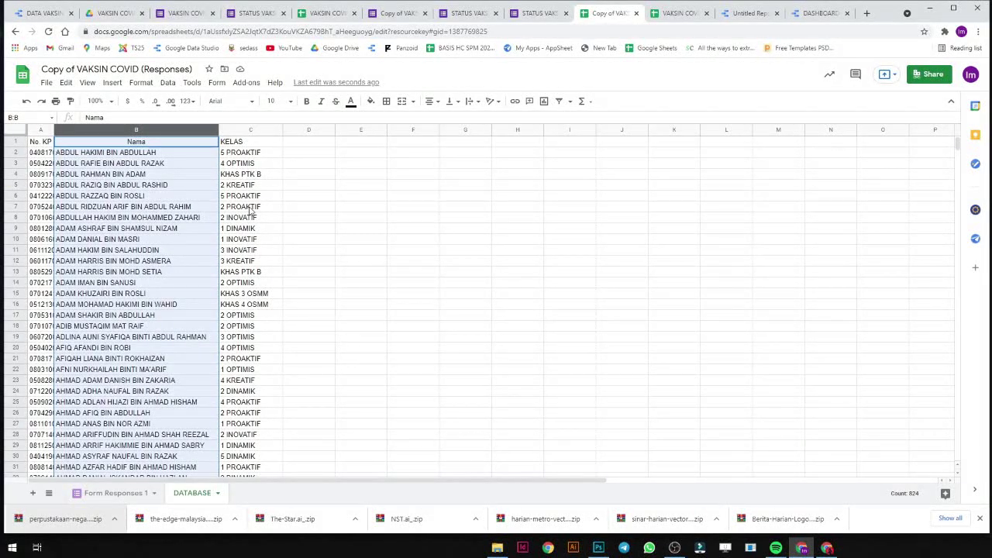
pyautogui.click(157, 228)
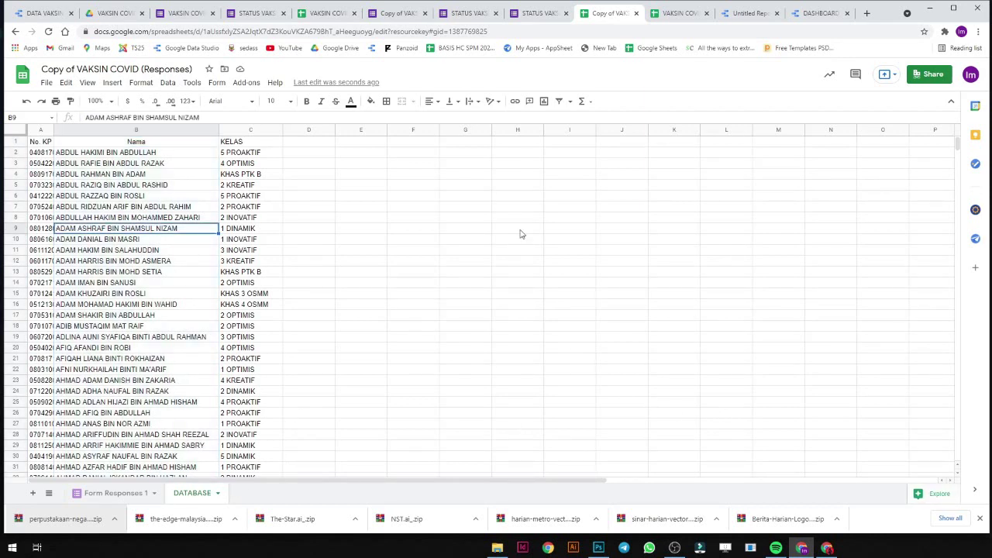
pyautogui.click(749, 13)
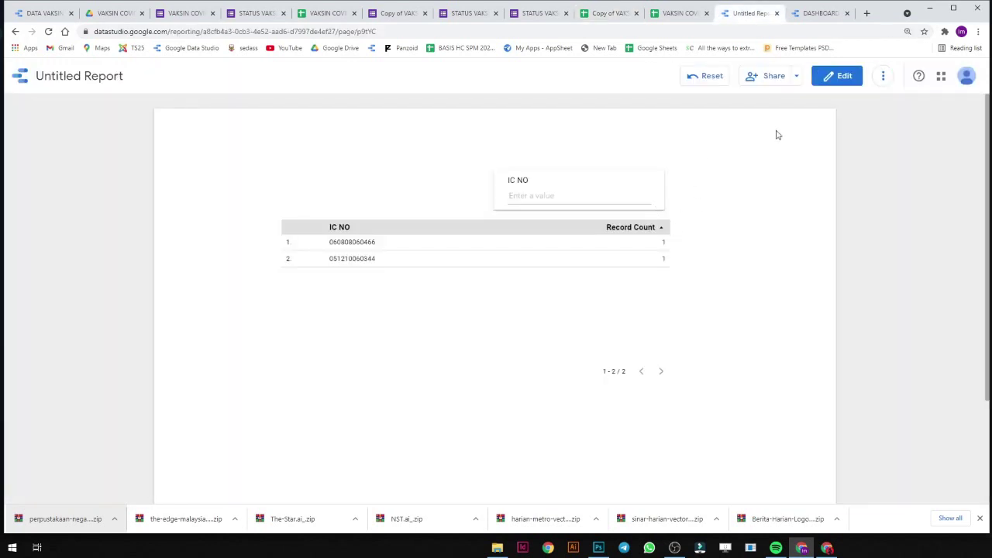
# Put the report in edit mode and remove the IC NO table and filter control.
pyautogui.click(825, 81)
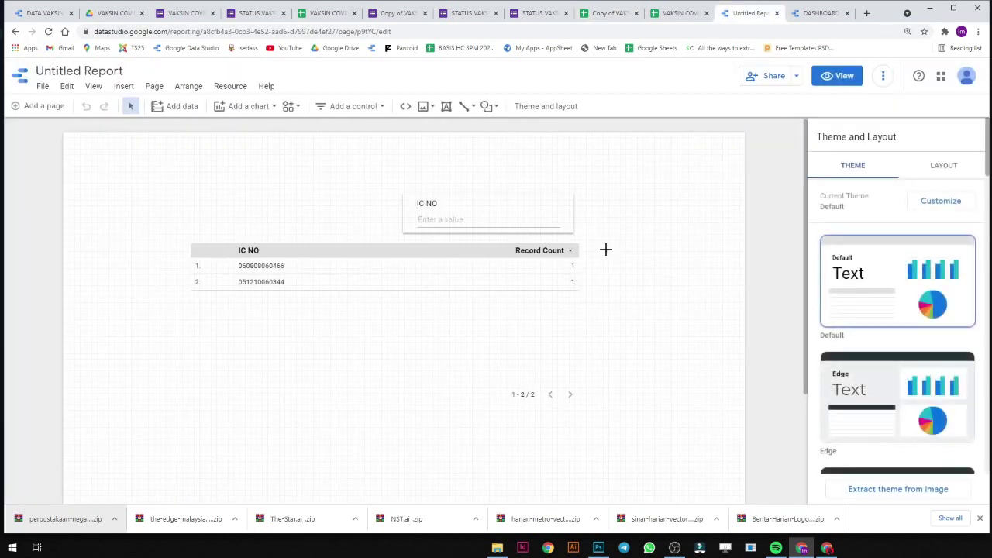
pyautogui.click(554, 260)
pyautogui.press('Delete')
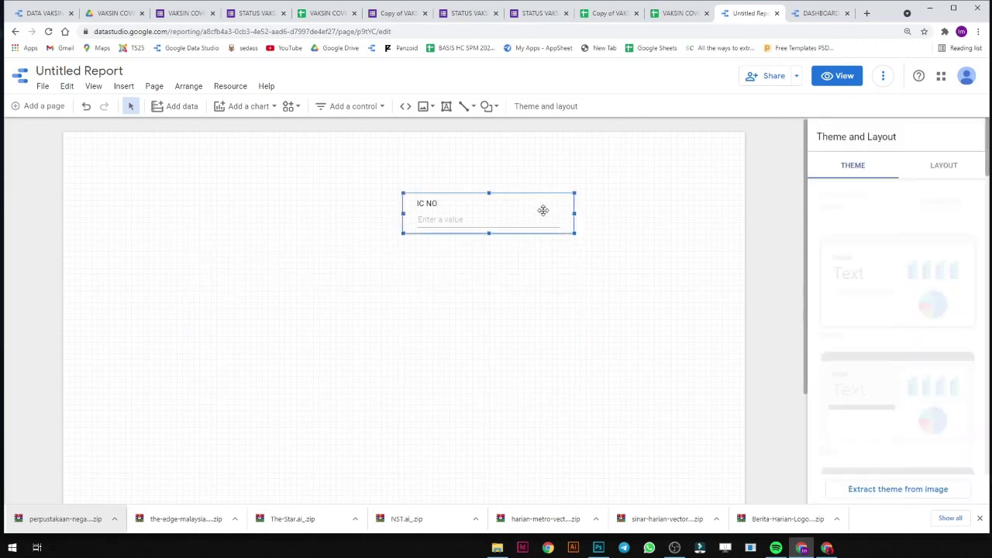
pyautogui.click(542, 212)
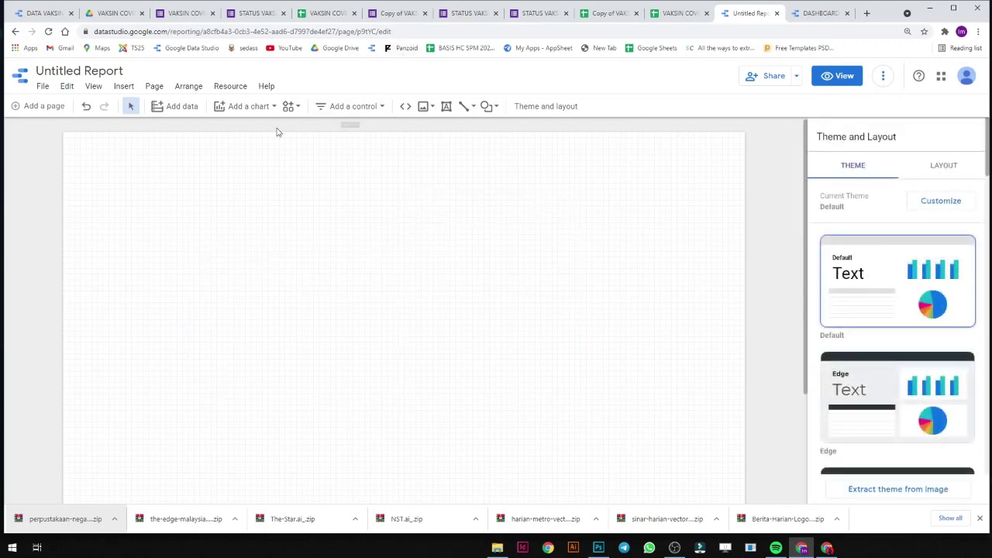
# Start adding Google Sheets data and copy the responses spreadsheet's URL.
pyautogui.click(181, 108)
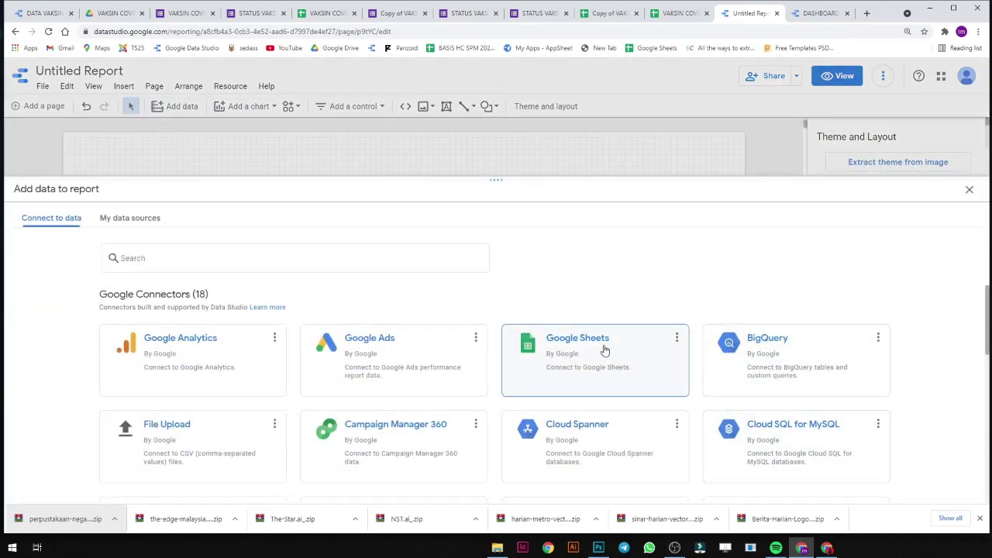
pyautogui.click(605, 349)
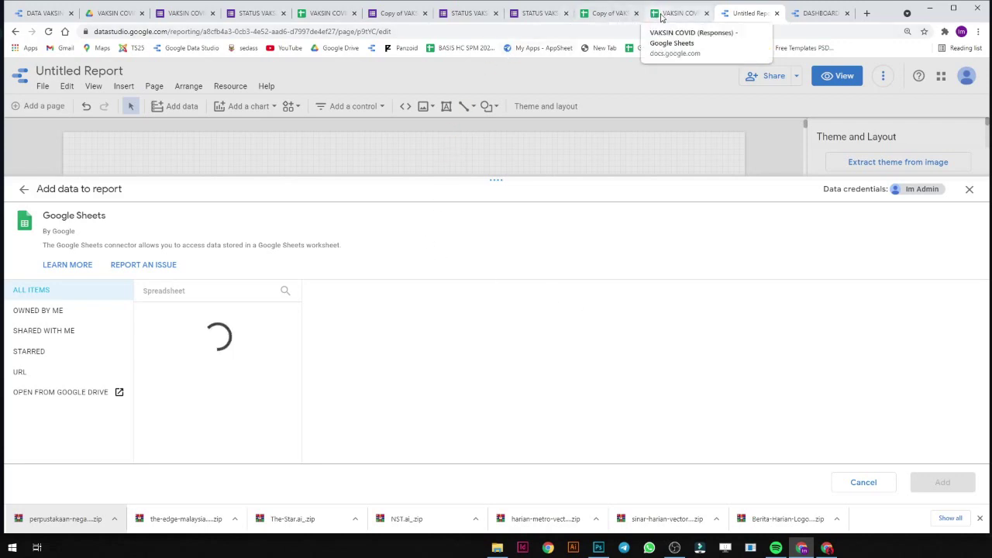
pyautogui.click(616, 14)
pyautogui.click(460, 31)
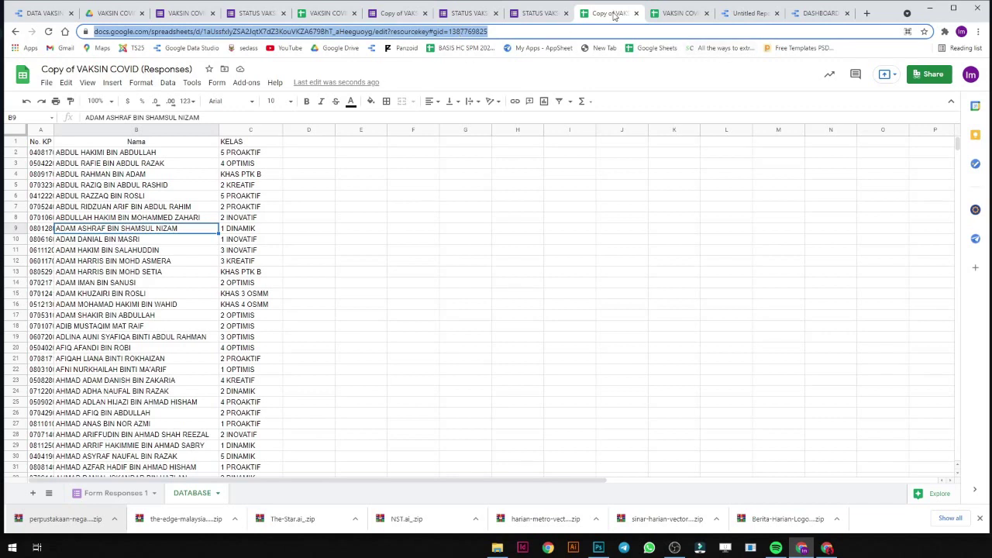
pyautogui.click(736, 13)
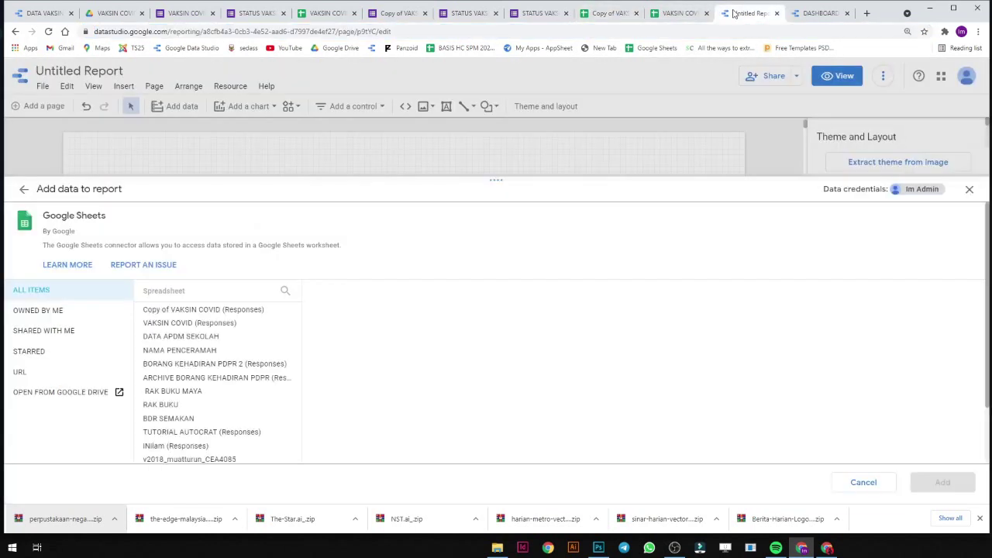
# Connect the spreadsheet by its pasted URL and add its DATABASE worksheet to the report.
pyautogui.click(73, 369)
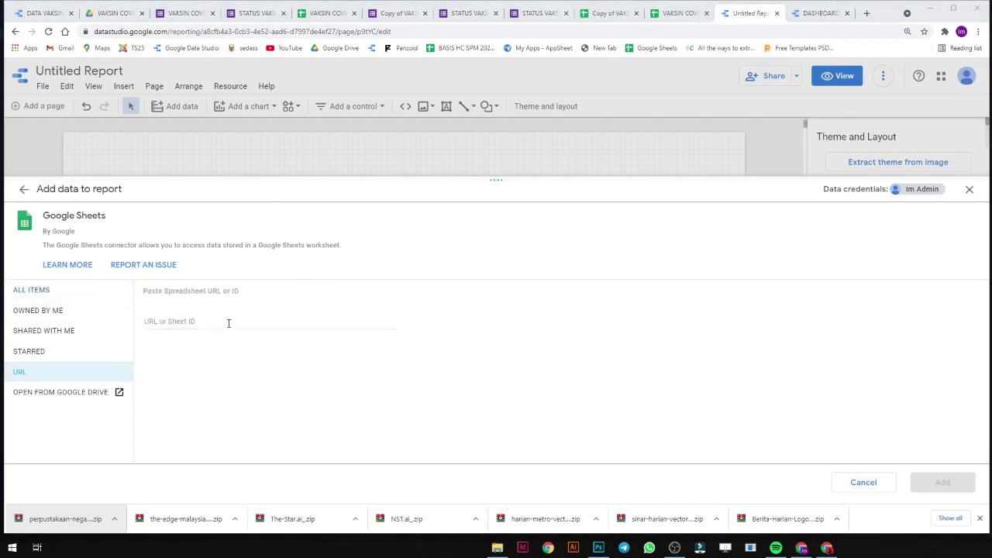
pyautogui.click(228, 323)
pyautogui.hotkey('ctrl', 'v')
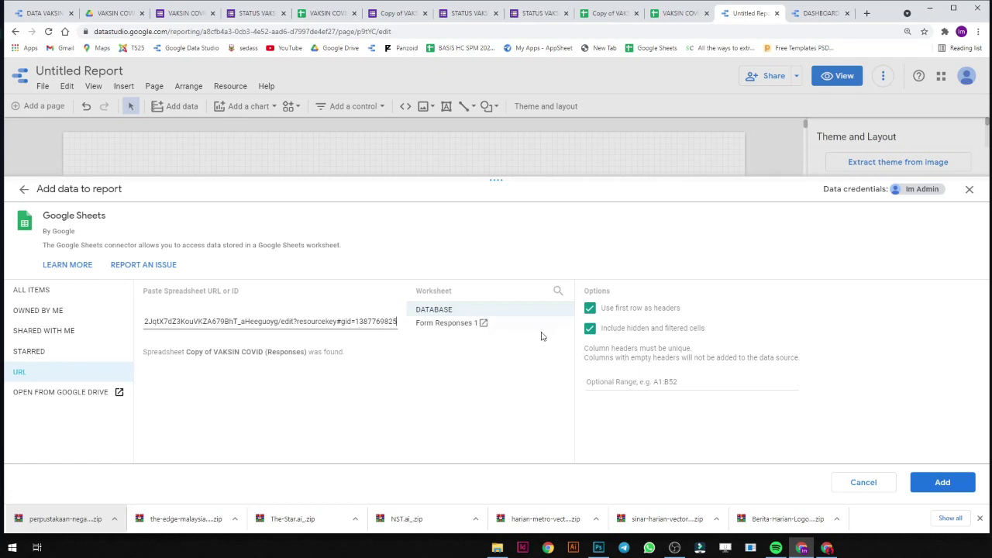
pyautogui.click(496, 325)
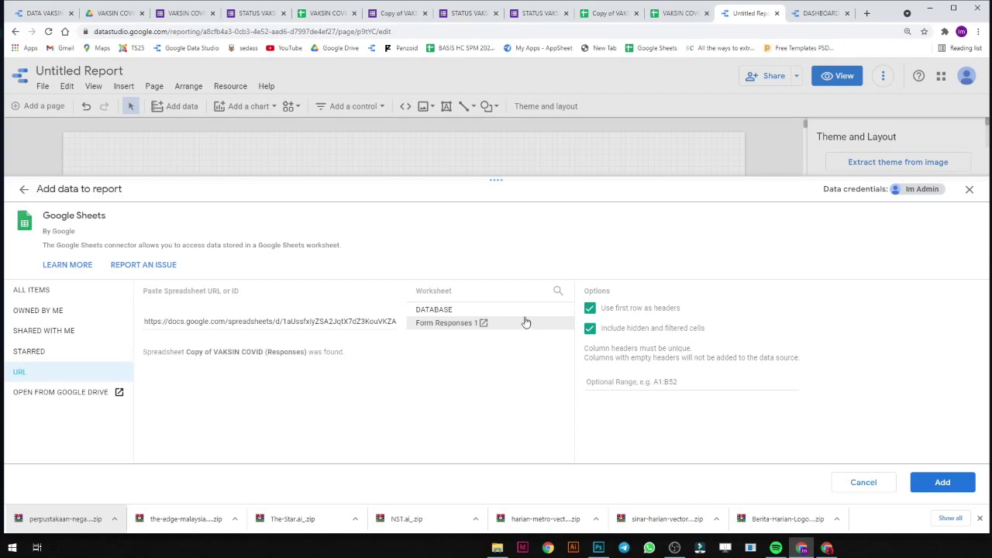
pyautogui.click(525, 316)
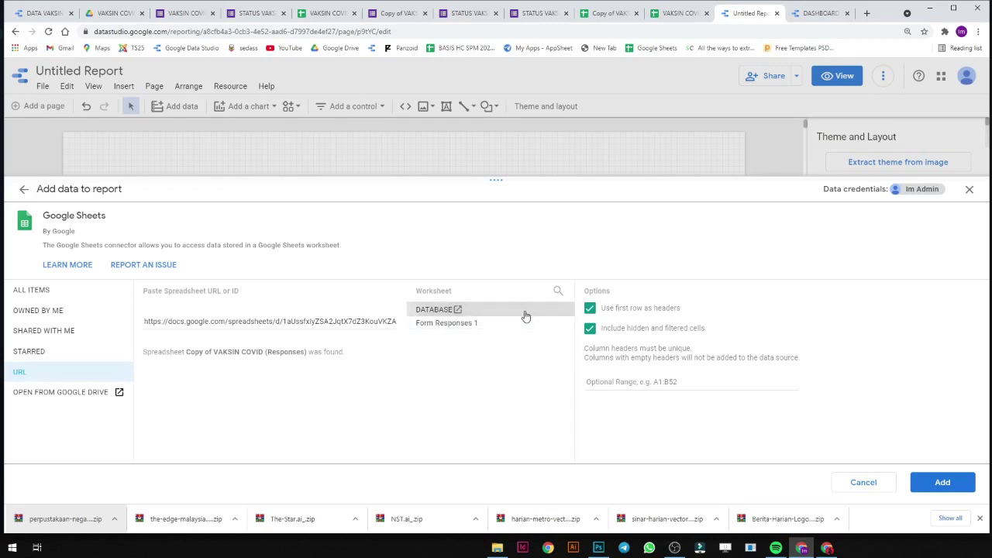
pyautogui.click(938, 482)
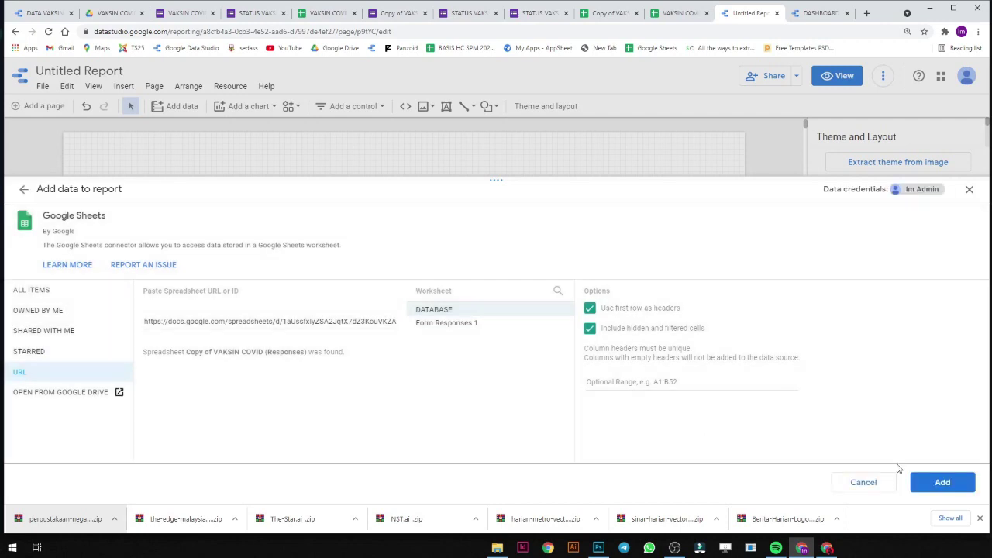
pyautogui.click(949, 482)
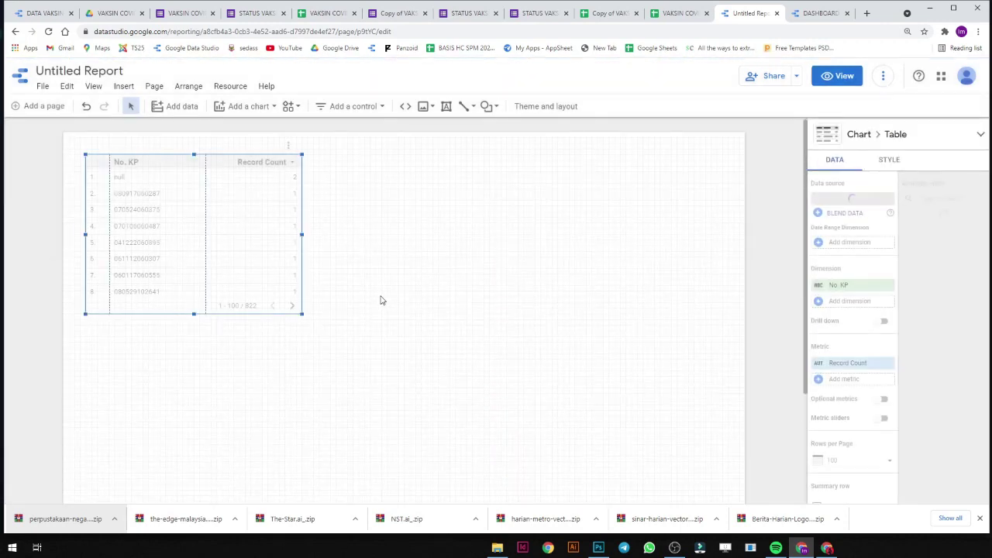
# Delete the auto-created No. KP table and review the list of added data sources.
pyautogui.moveTo(245, 266); pyautogui.dragTo(333, 312)
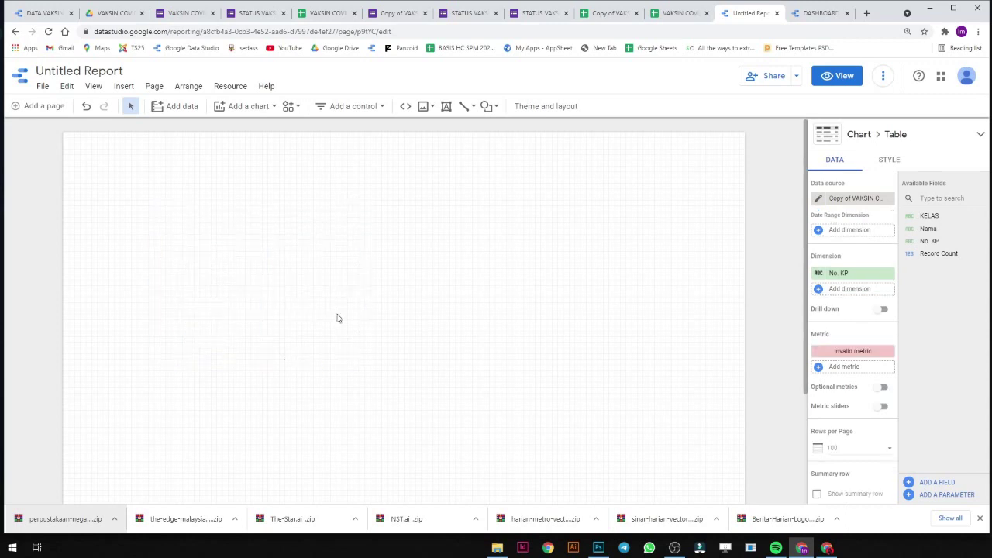
pyautogui.press('Delete')
pyautogui.click(230, 86)
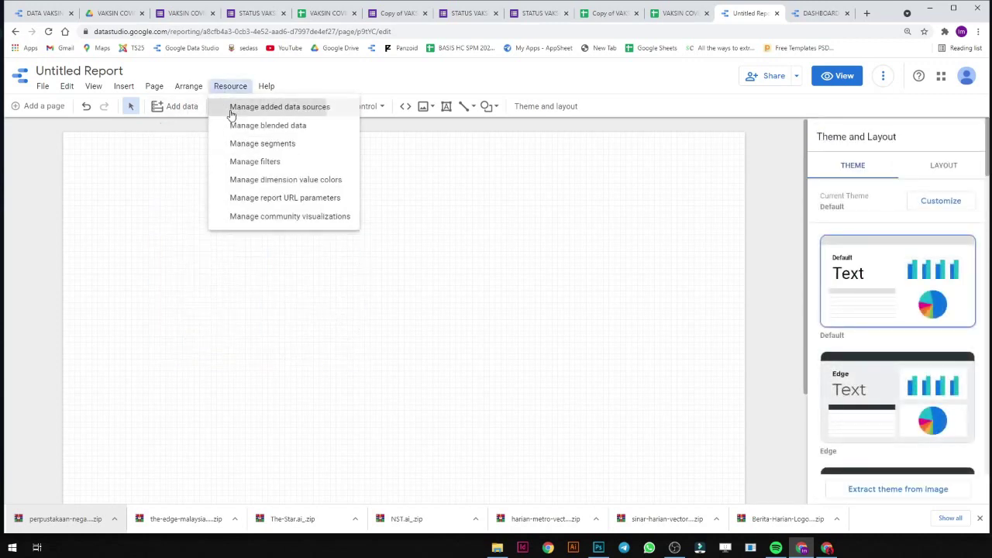
pyautogui.click(231, 112)
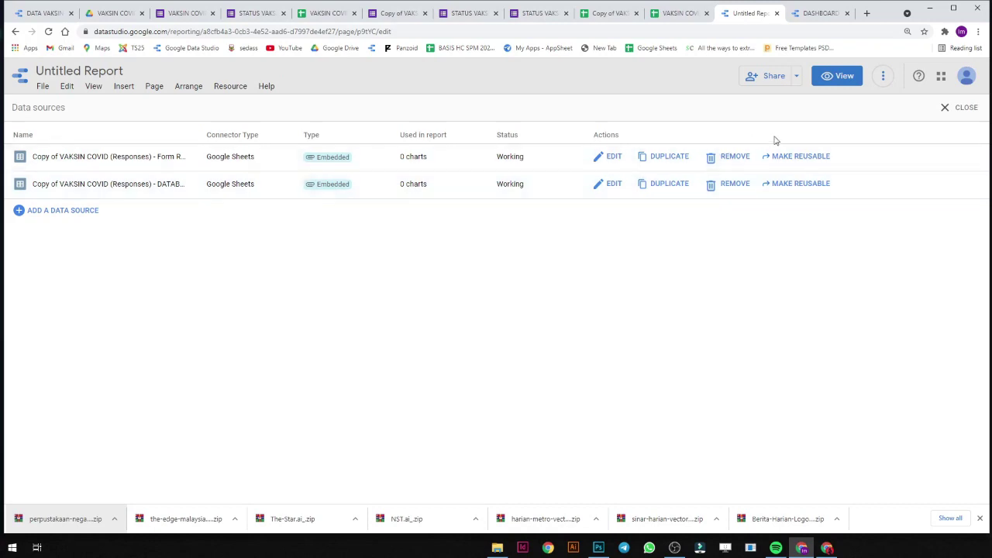
pyautogui.click(965, 108)
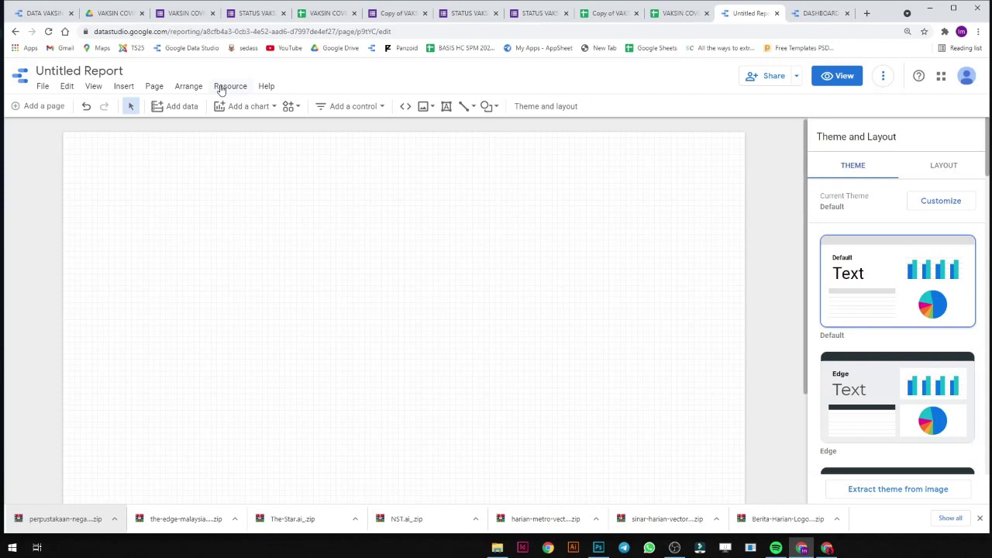
pyautogui.click(230, 86)
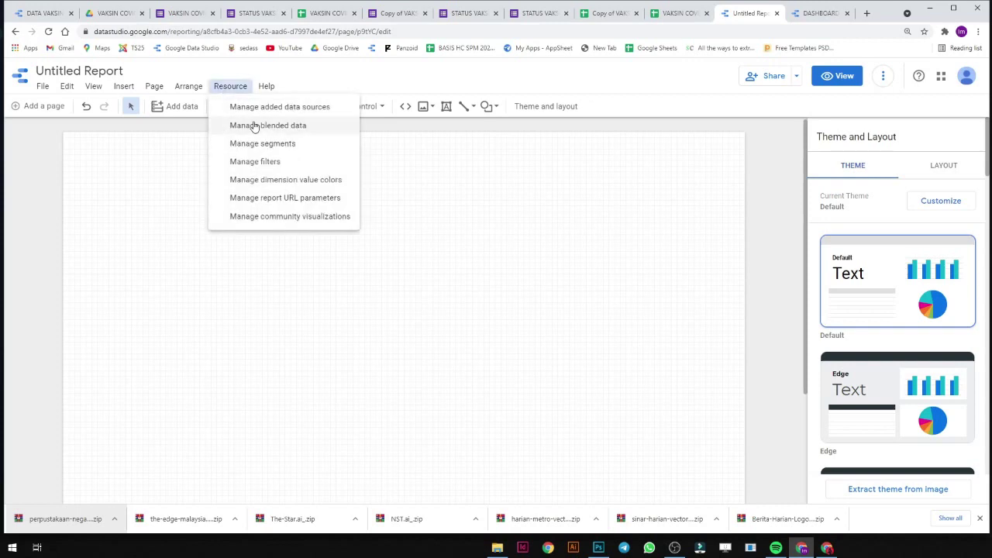
# Create a new blend with Form Responses as second table, joining No. KP to IC NO.
pyautogui.click(254, 125)
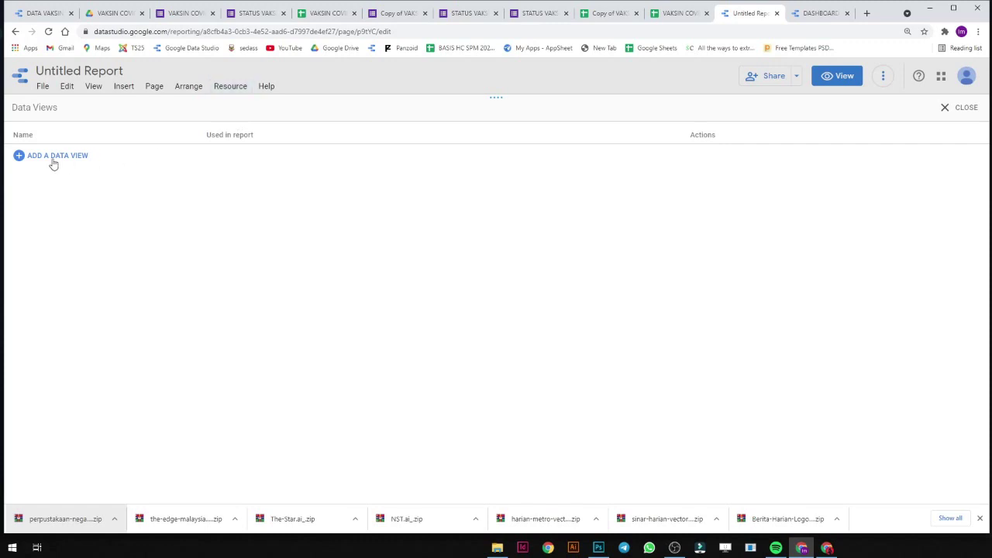
pyautogui.click(51, 157)
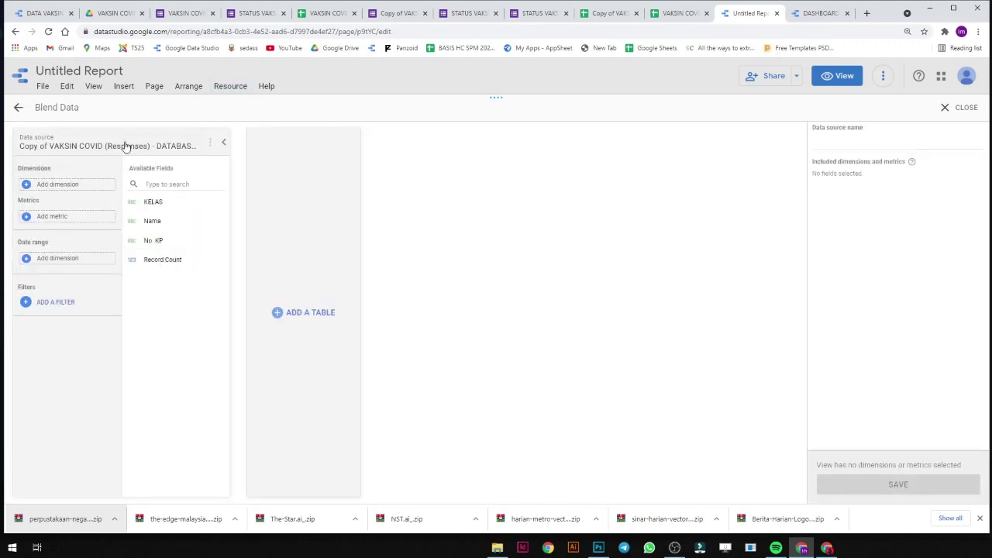
pyautogui.click(272, 204)
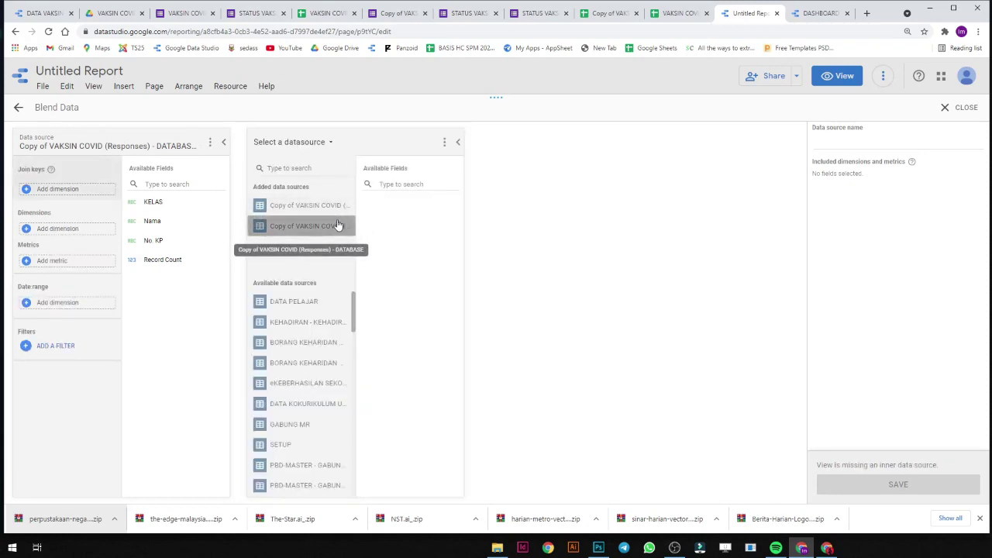
pyautogui.click(339, 207)
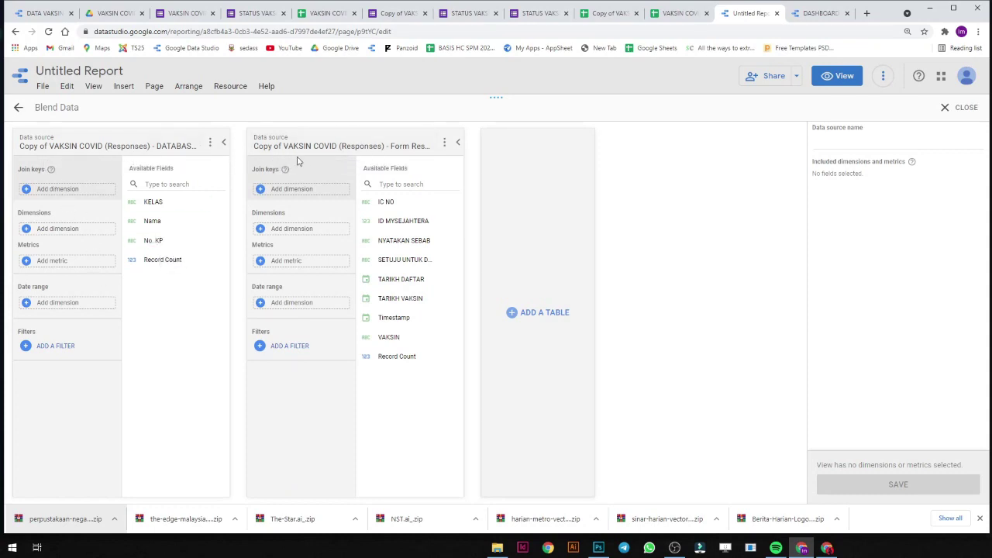
pyautogui.moveTo(146, 249); pyautogui.dragTo(49, 190)
pyautogui.moveTo(385, 201); pyautogui.dragTo(286, 194)
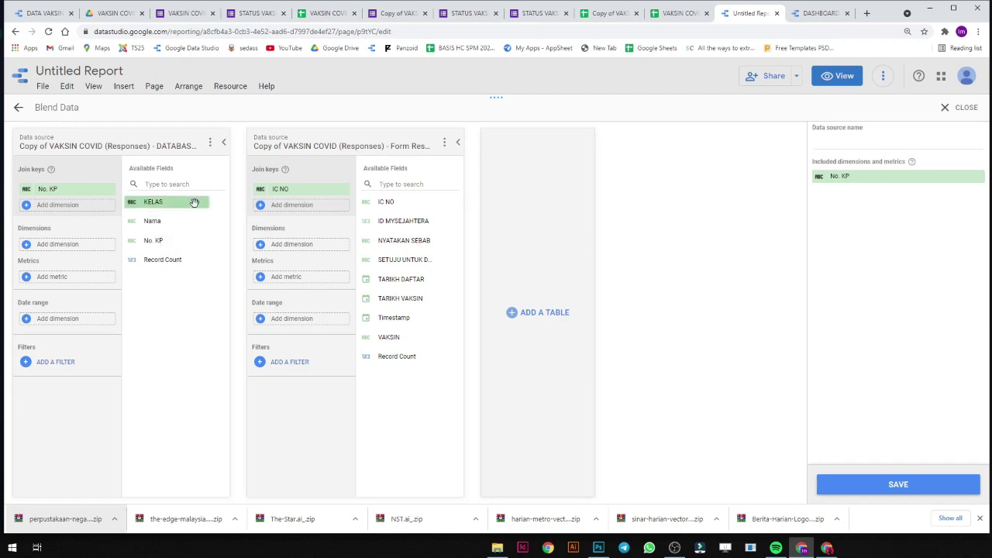
# Add KELAS, Nama, TARIKH DAFTAR, SETUJU UNTUK DI VAKSIN, TARIKH VAKSIN and VAKSIN as blend dimensions.
pyautogui.moveTo(173, 203); pyautogui.dragTo(65, 248)
pyautogui.moveTo(133, 224); pyautogui.dragTo(50, 248)
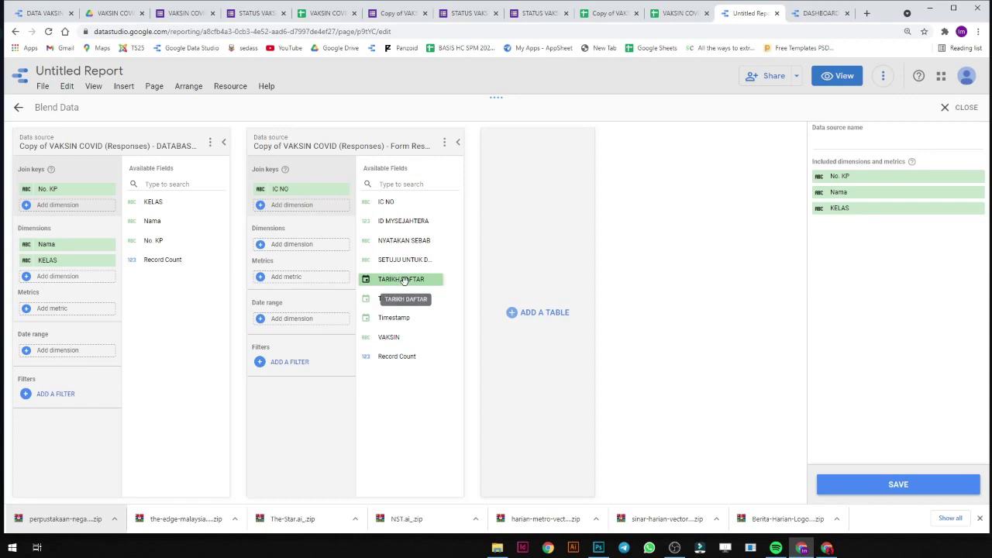
pyautogui.moveTo(403, 281); pyautogui.dragTo(318, 249)
pyautogui.moveTo(317, 248)
pyautogui.mouseDown()
pyautogui.moveTo(363, 274)
pyautogui.moveTo(323, 254)
pyautogui.mouseUp()
pyautogui.moveTo(408, 261); pyautogui.dragTo(310, 248)
pyautogui.moveTo(421, 301); pyautogui.dragTo(321, 281)
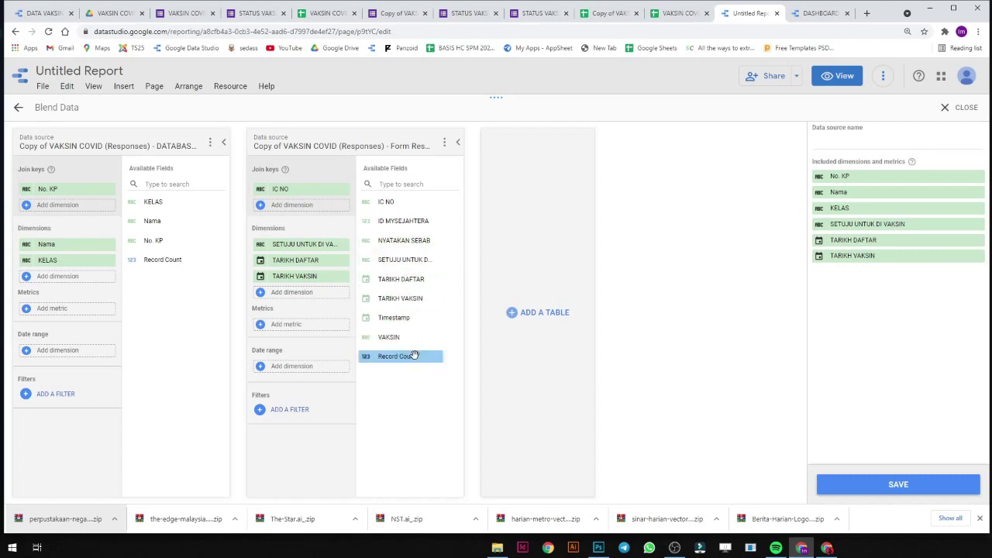
pyautogui.moveTo(391, 337); pyautogui.dragTo(307, 300)
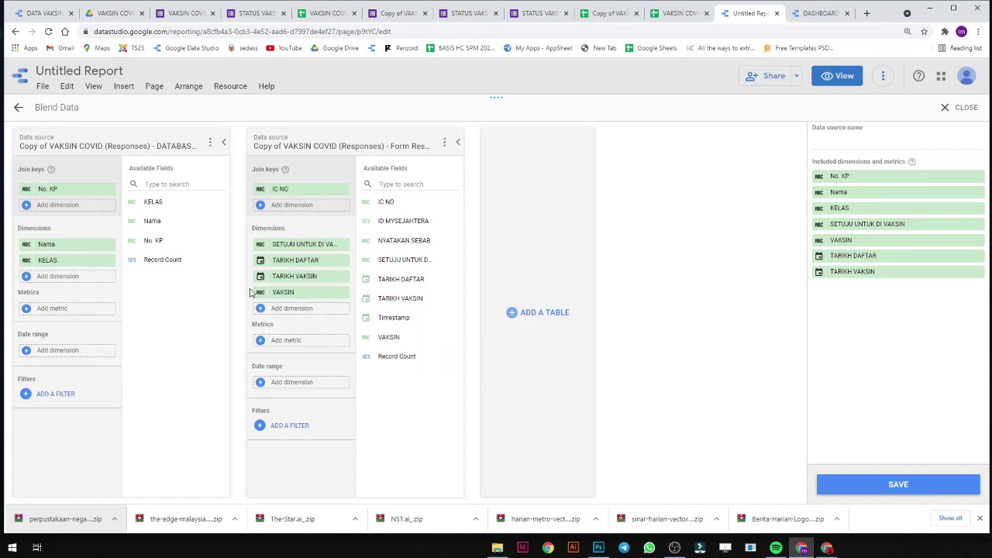
# Save the blend under the name VAKSINASI and close the blend editor.
pyautogui.click(891, 484)
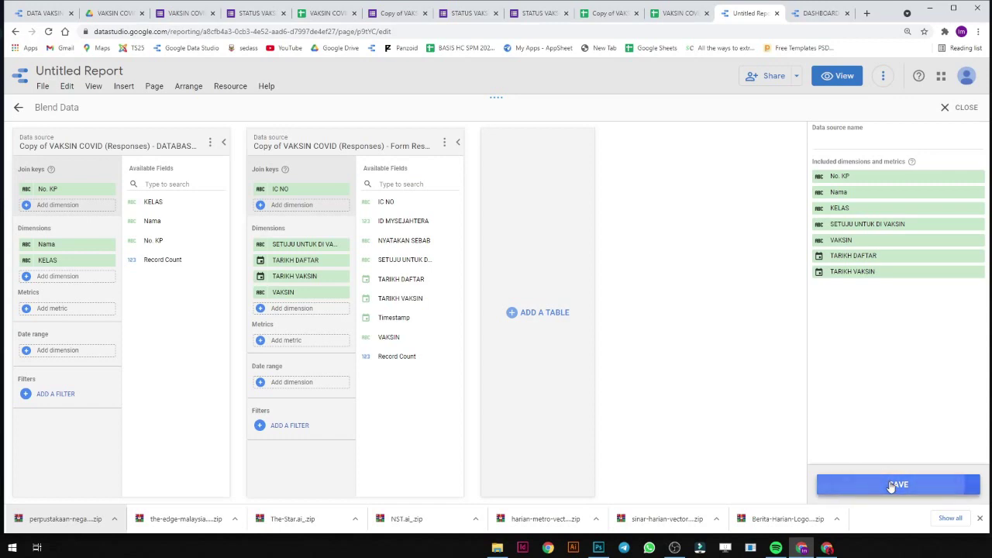
pyautogui.click(914, 139)
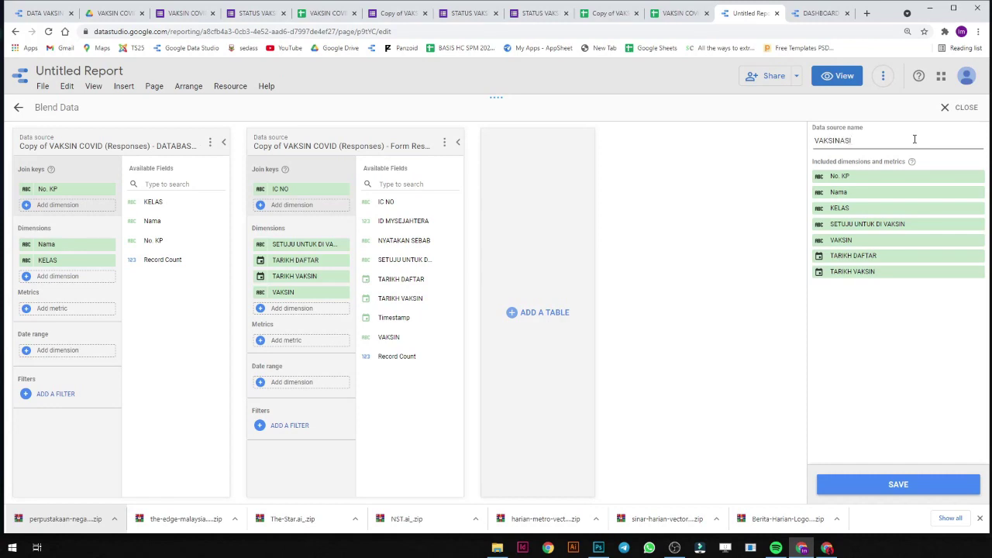
pyautogui.click(872, 487)
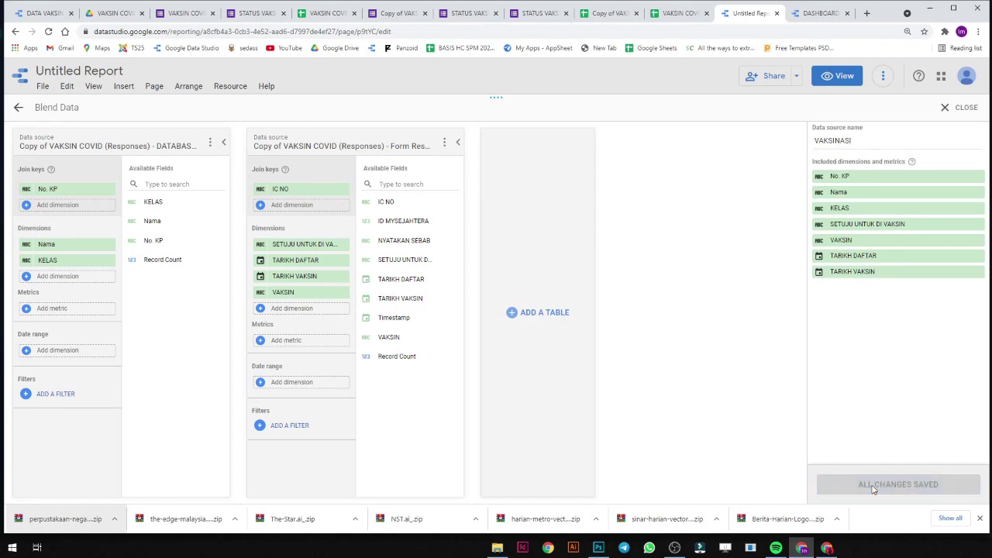
pyautogui.click(949, 107)
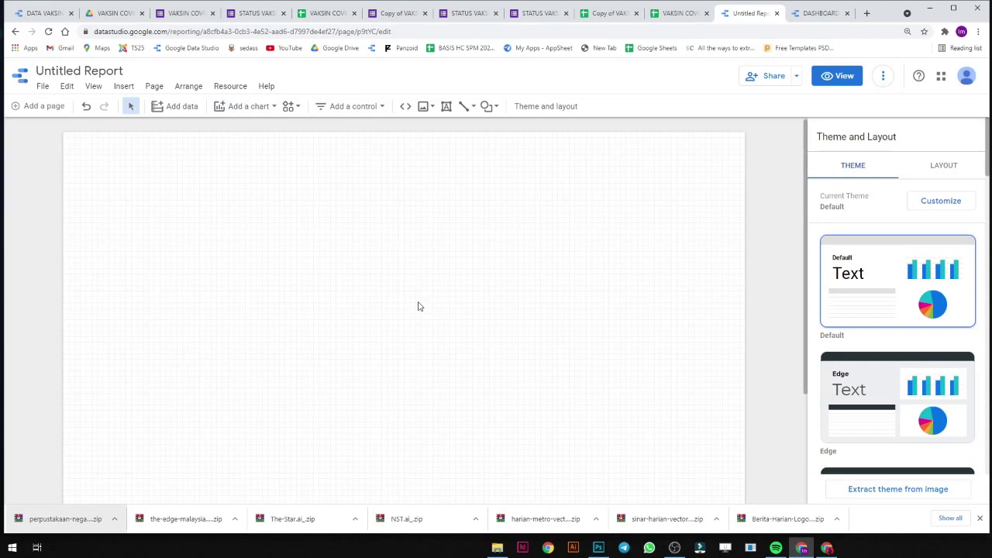
# Insert and enlarge a pivot table, replacing the Nama column dimension with KELAS as row dimension.
pyautogui.click(231, 112)
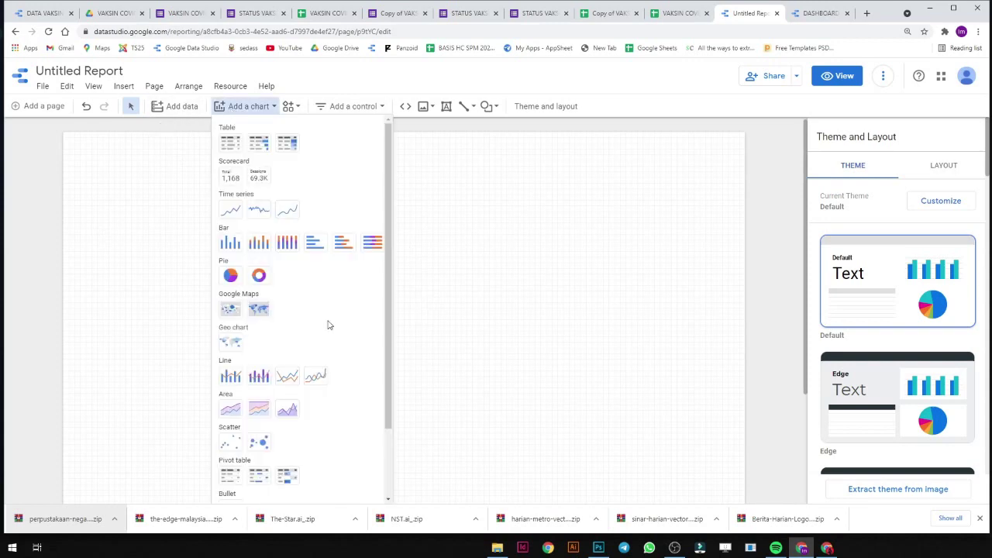
pyautogui.scroll(-1, 328, 324)
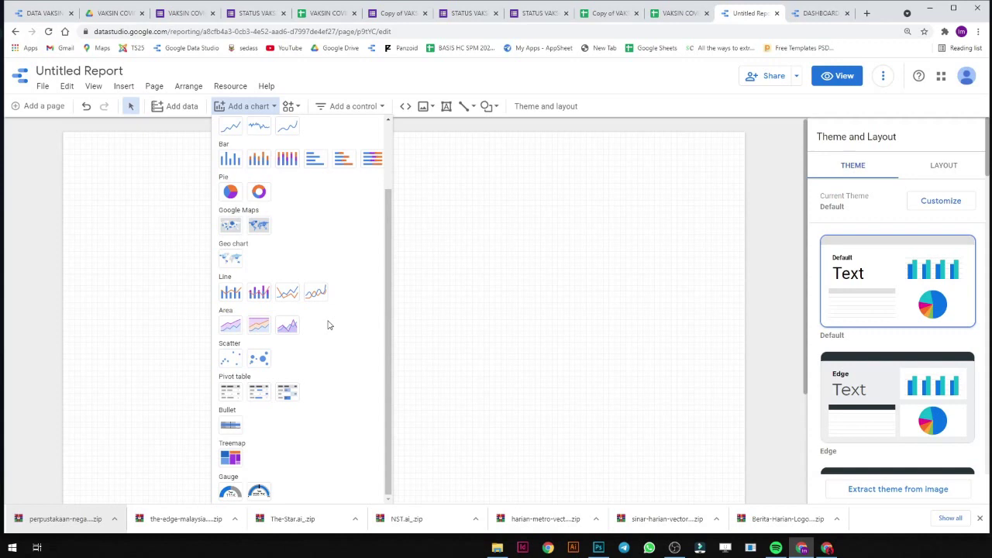
pyautogui.click(230, 392)
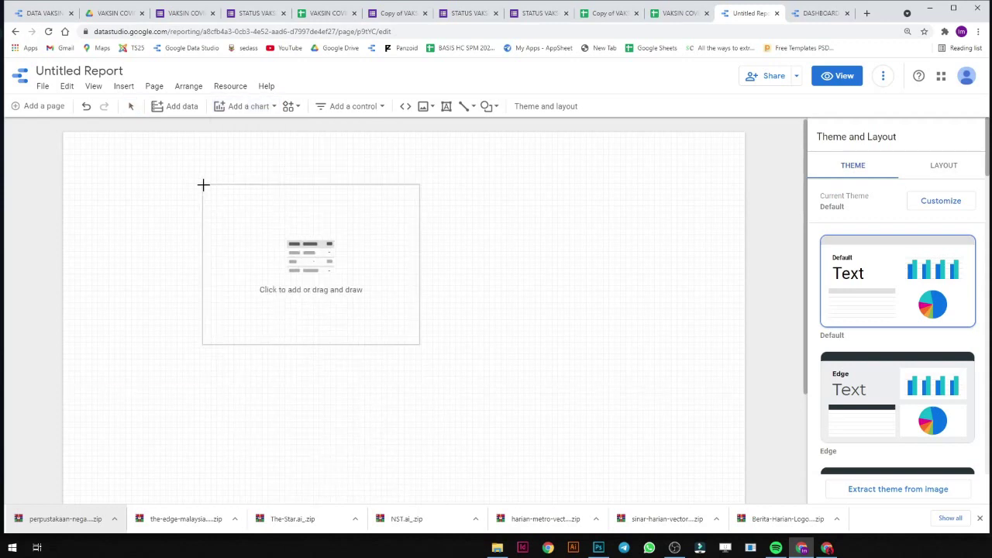
pyautogui.click(167, 201)
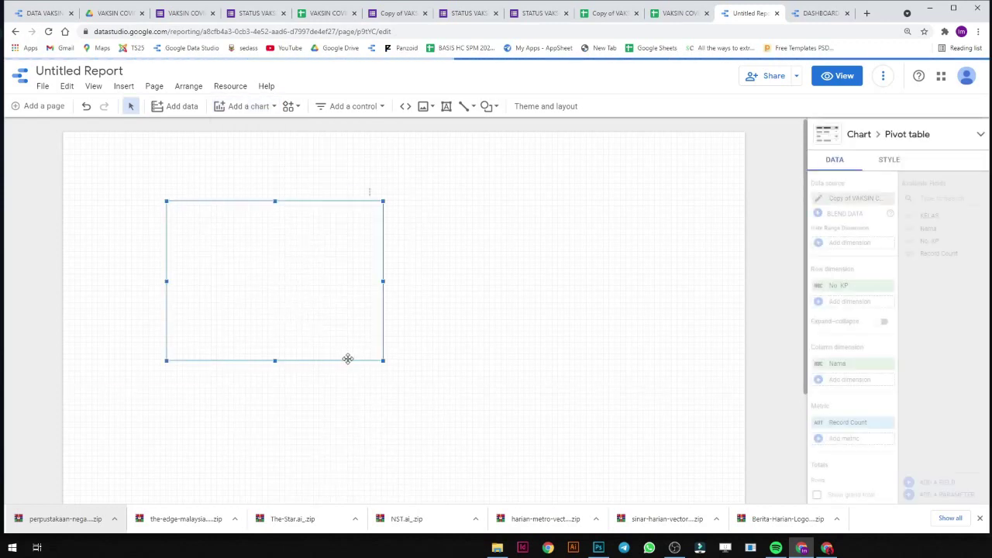
pyautogui.moveTo(378, 358); pyautogui.dragTo(596, 469)
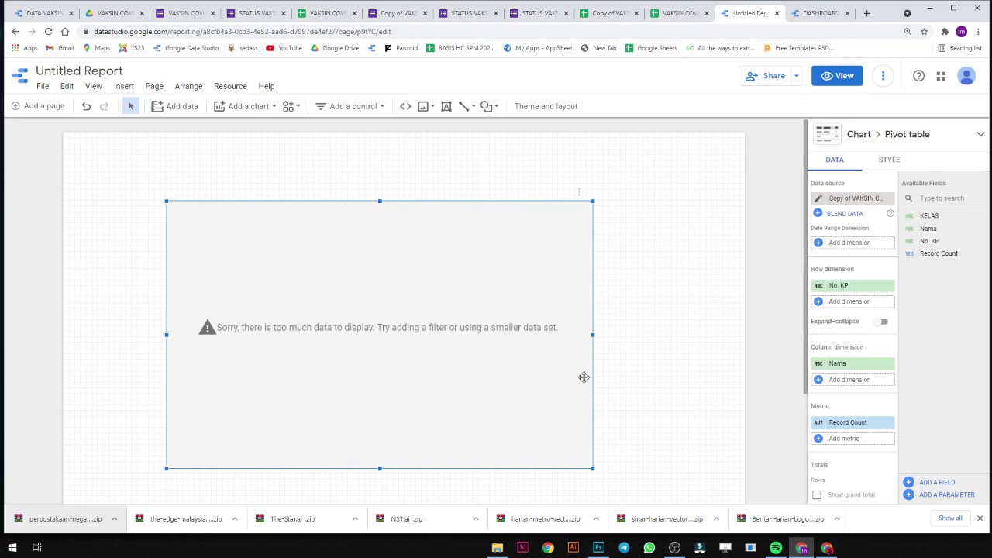
pyautogui.moveTo(398, 365); pyautogui.dragTo(464, 381)
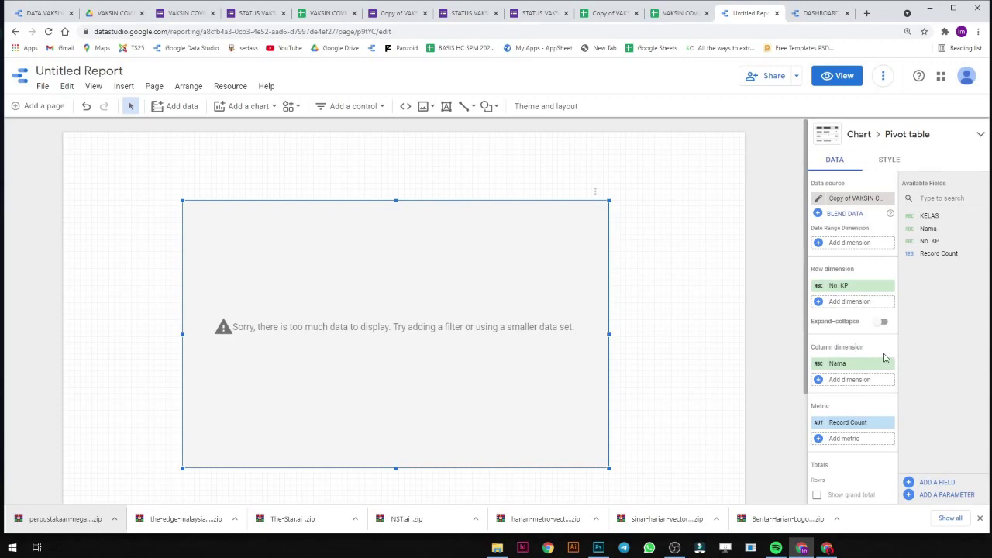
pyautogui.click(889, 363)
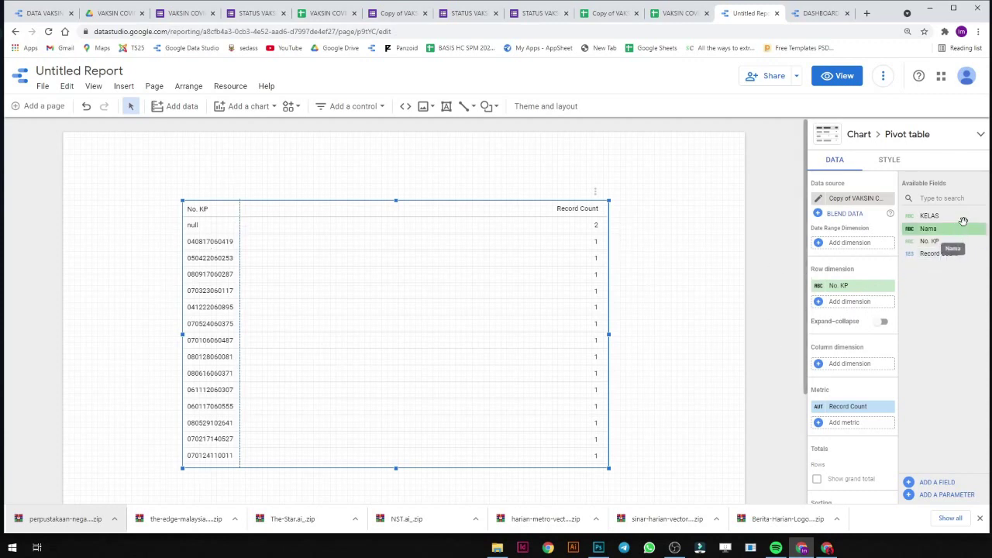
pyautogui.moveTo(959, 217); pyautogui.dragTo(873, 298)
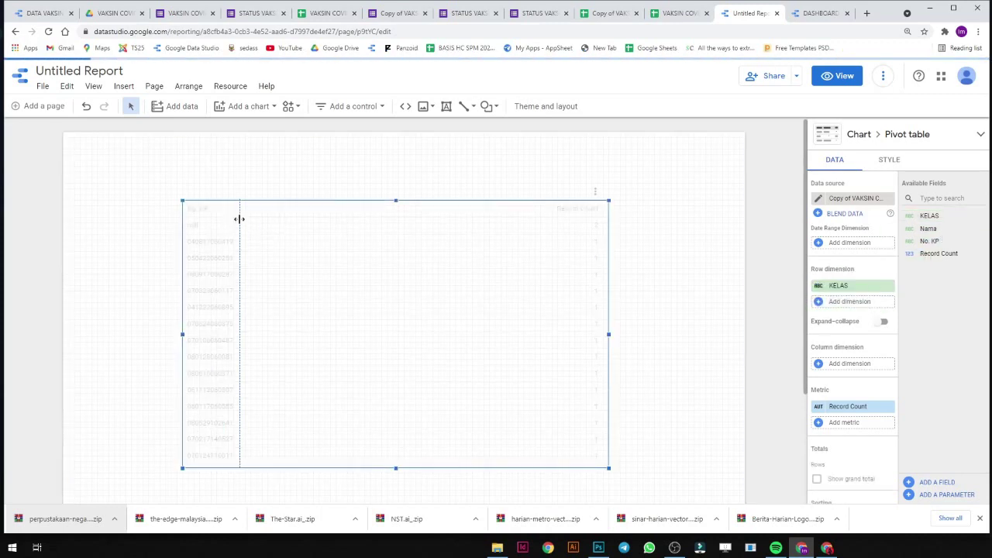
# Add Nama as a second row dimension and widen the KELAS and Nama columns.
pyautogui.moveTo(239, 220); pyautogui.dragTo(262, 220)
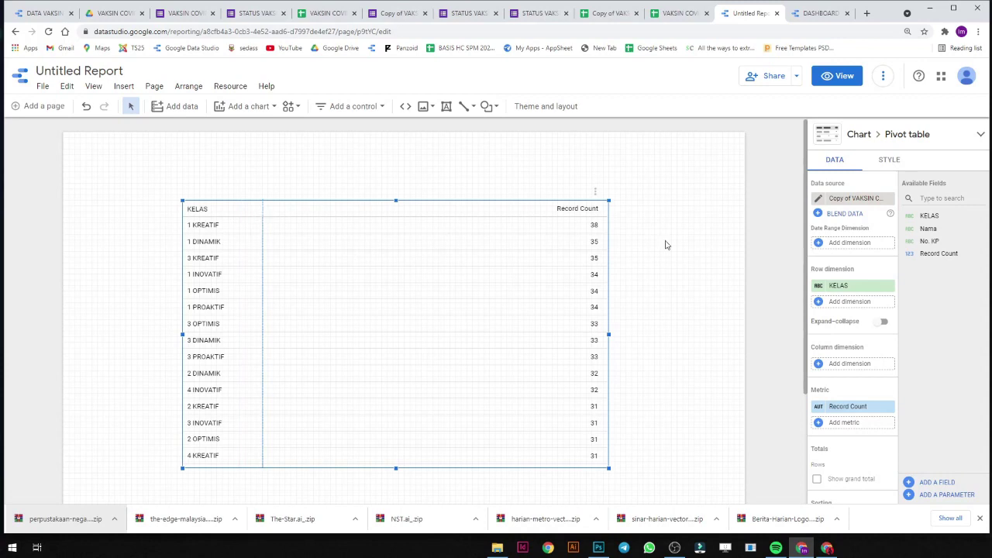
pyautogui.moveTo(928, 229); pyautogui.dragTo(859, 306)
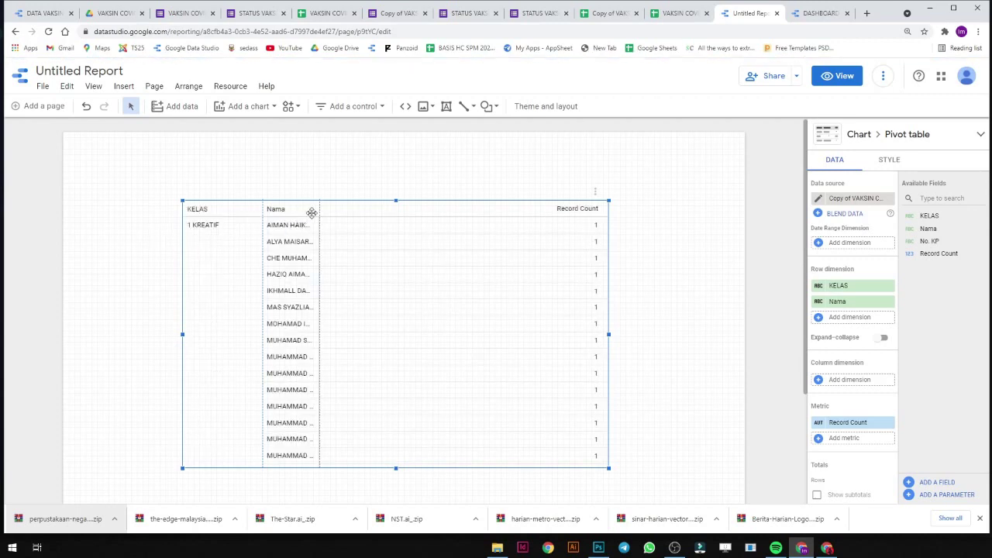
pyautogui.moveTo(320, 211); pyautogui.dragTo(408, 210)
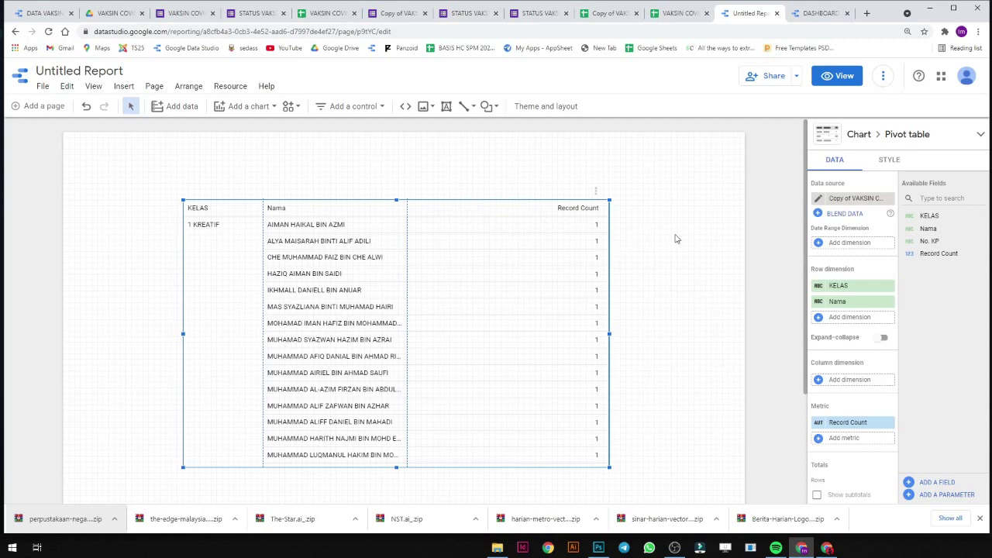
pyautogui.click(852, 198)
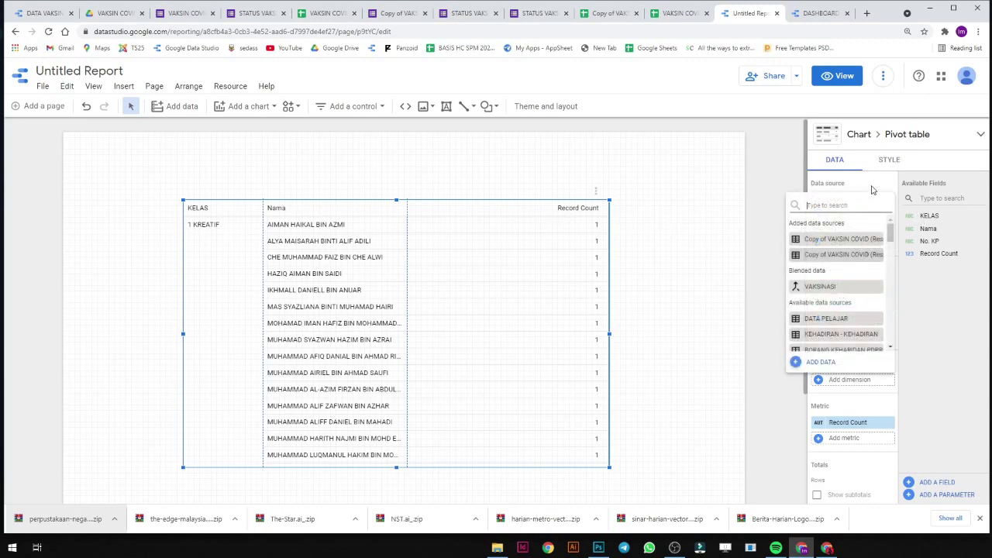
# Switch the pivot table's data source to VAKSINASI, widen KELAS and Nama columns, and move it down.
pyautogui.click(872, 189)
pyautogui.click(867, 201)
pyautogui.click(844, 291)
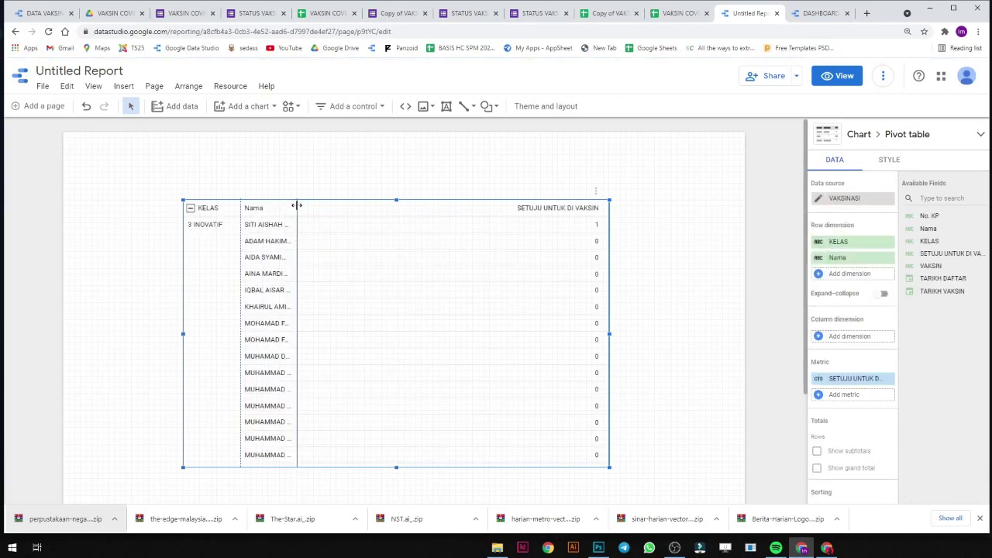
pyautogui.moveTo(297, 205); pyautogui.dragTo(337, 215)
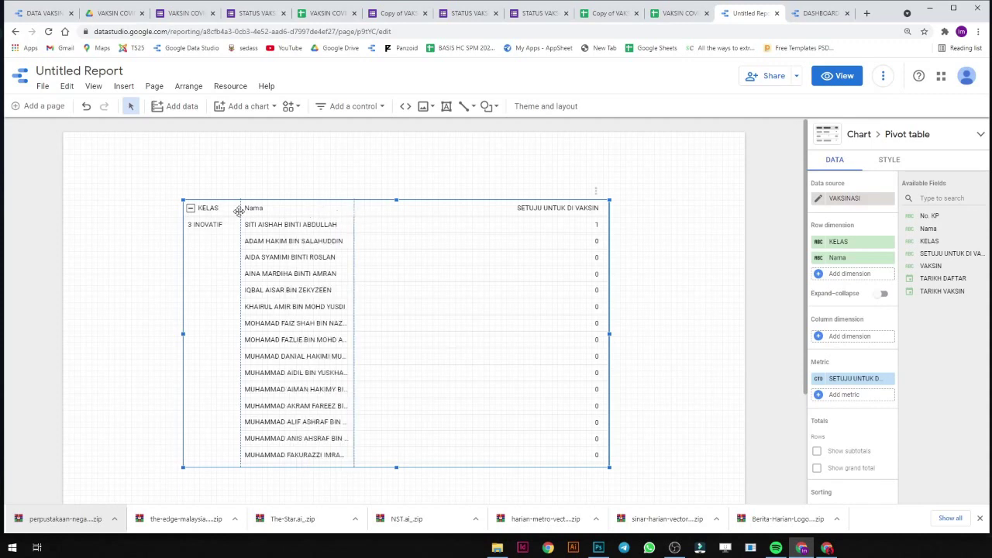
pyautogui.moveTo(240, 208); pyautogui.dragTo(259, 207)
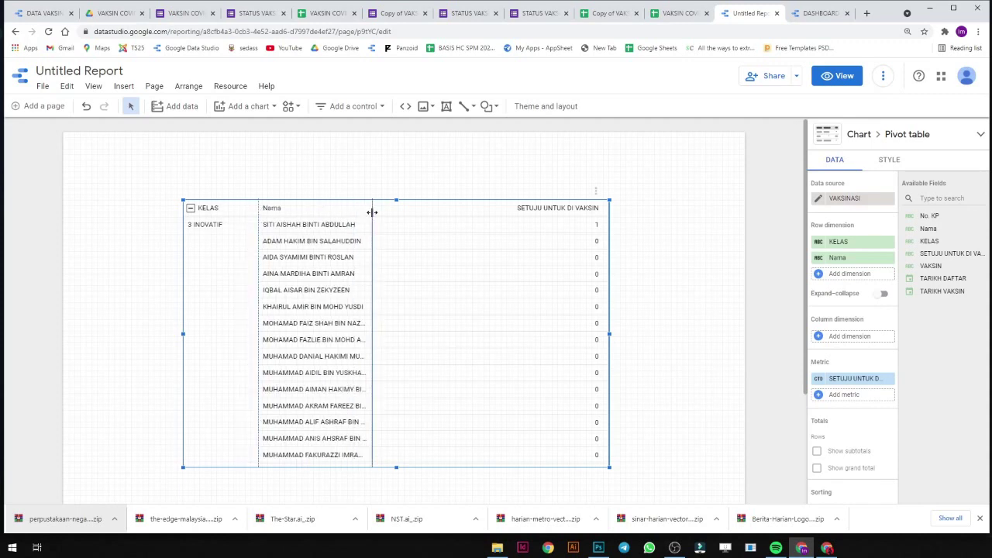
pyautogui.moveTo(372, 210); pyautogui.dragTo(378, 210)
pyautogui.moveTo(502, 208); pyautogui.dragTo(505, 222)
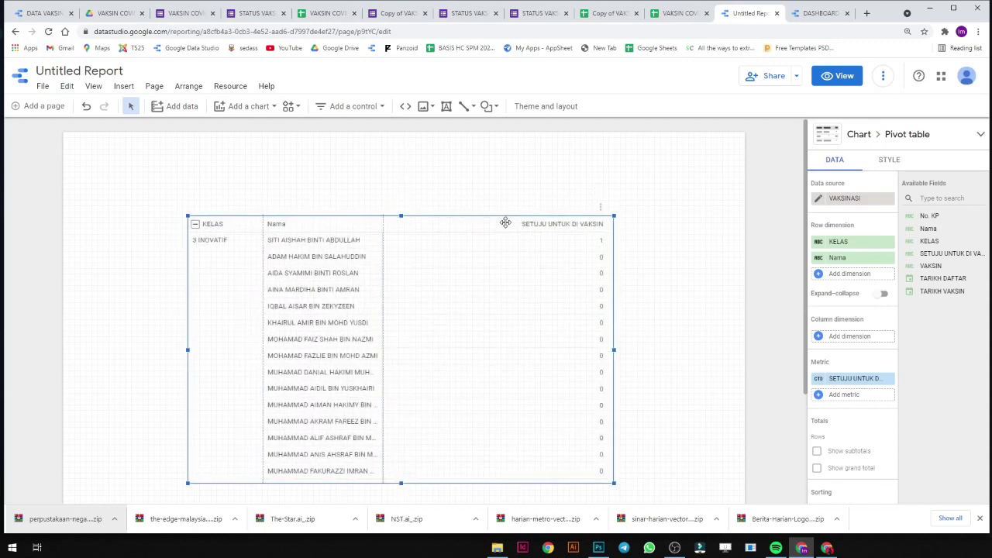
pyautogui.click(237, 115)
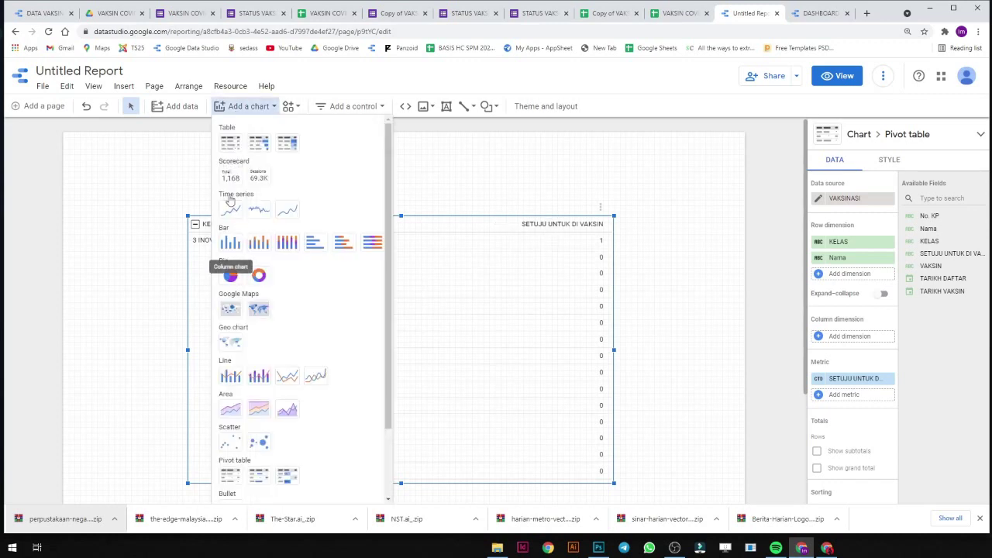
# Place a drop-down list control above the table using KELAS as its control field, then reselect the pivot table.
pyautogui.click(241, 110)
pyautogui.click(345, 106)
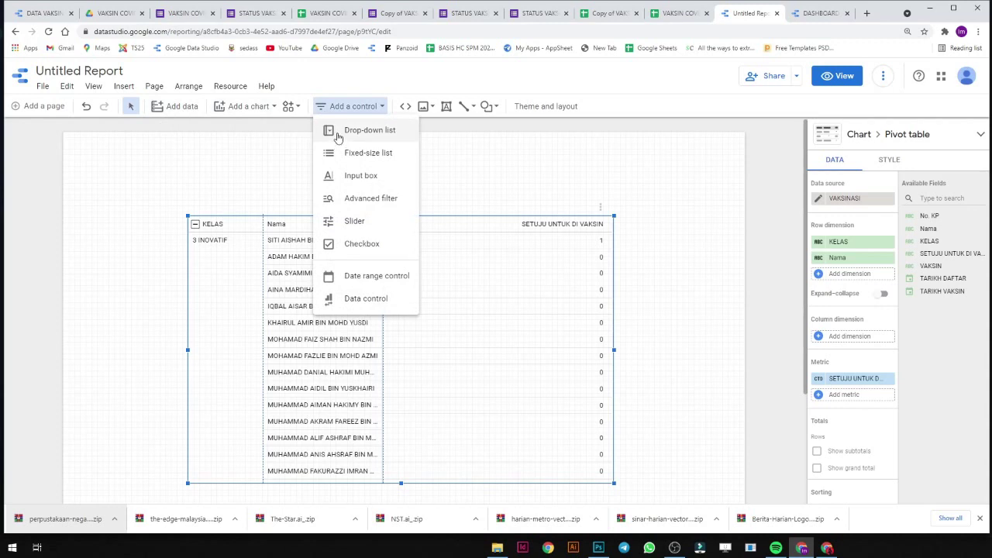
pyautogui.click(330, 132)
pyautogui.click(441, 172)
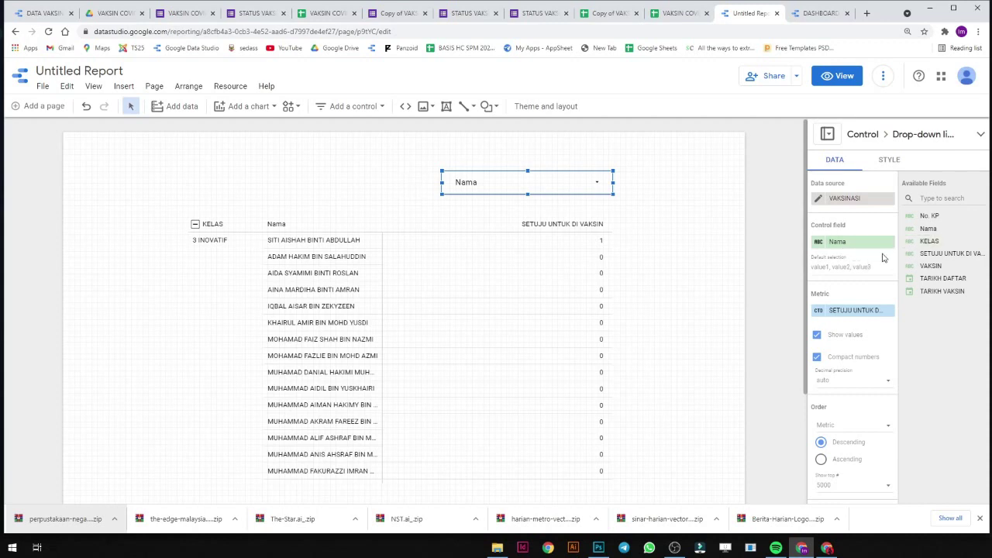
pyautogui.click(873, 243)
pyautogui.click(841, 282)
pyautogui.click(578, 266)
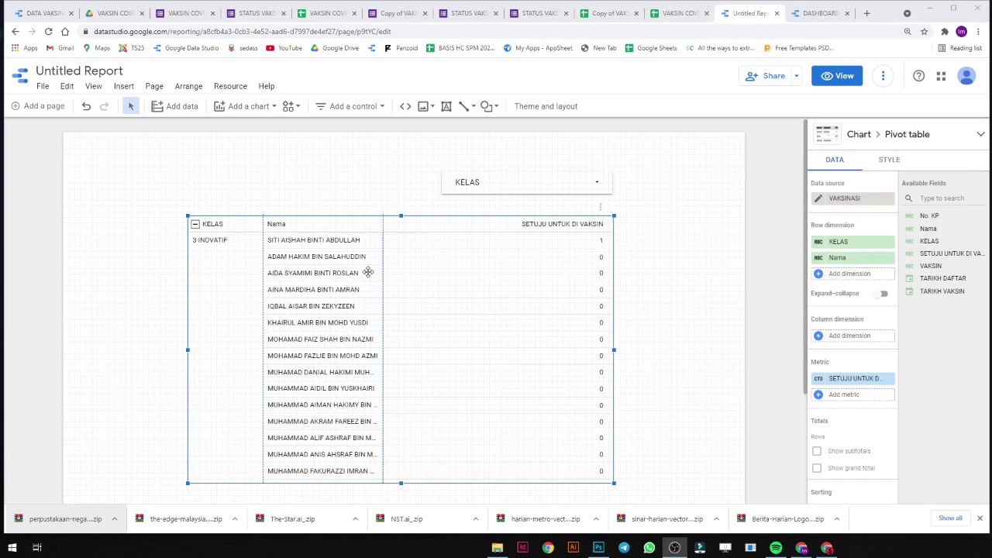
pyautogui.click(834, 273)
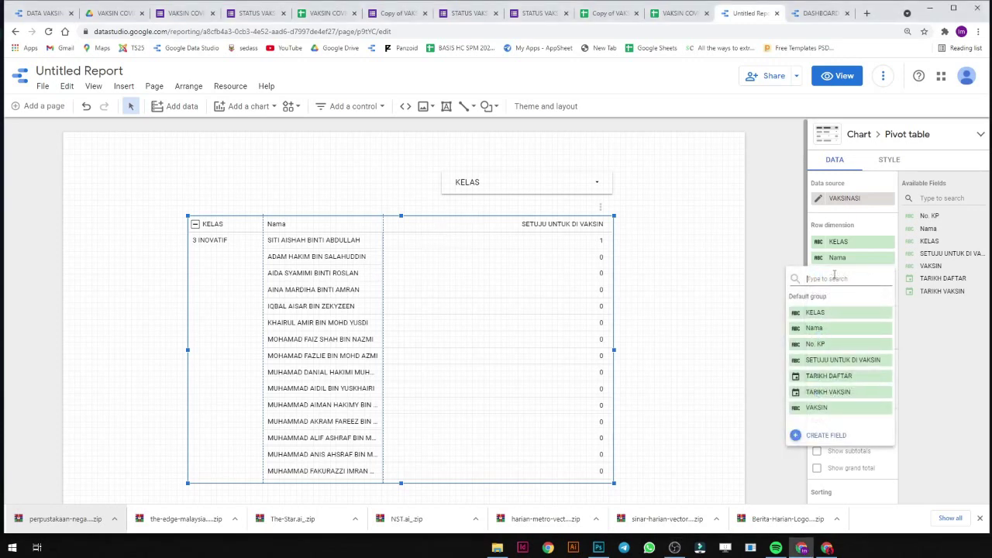
# Try SETUJU UNTUK DI VAKSIN as a third row dimension, then remove it again.
pyautogui.click(944, 341)
pyautogui.moveTo(950, 256); pyautogui.dragTo(868, 280)
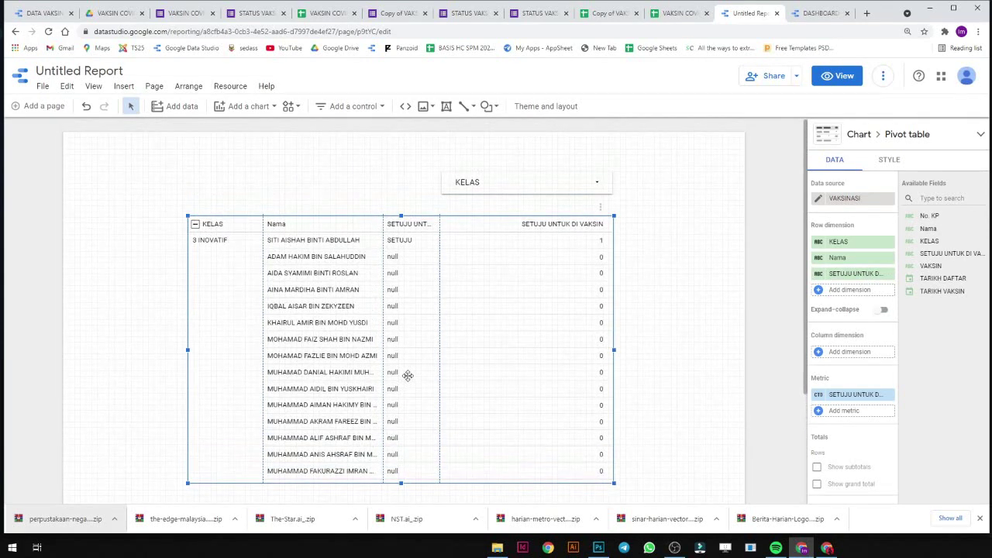
pyautogui.click(890, 274)
# Create a new calculated field from the row dimension list and focus its formula box.
pyautogui.click(867, 280)
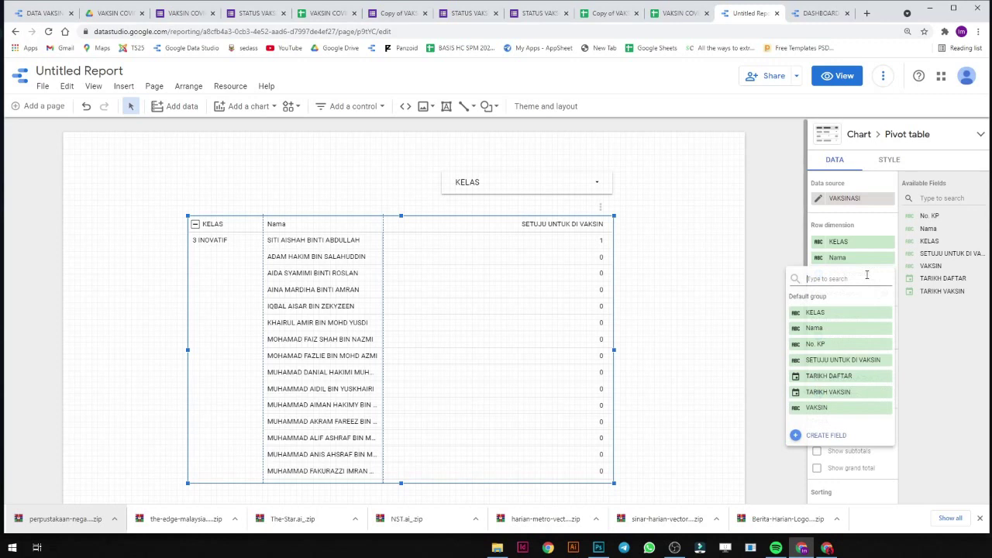
pyautogui.click(837, 434)
pyautogui.click(795, 383)
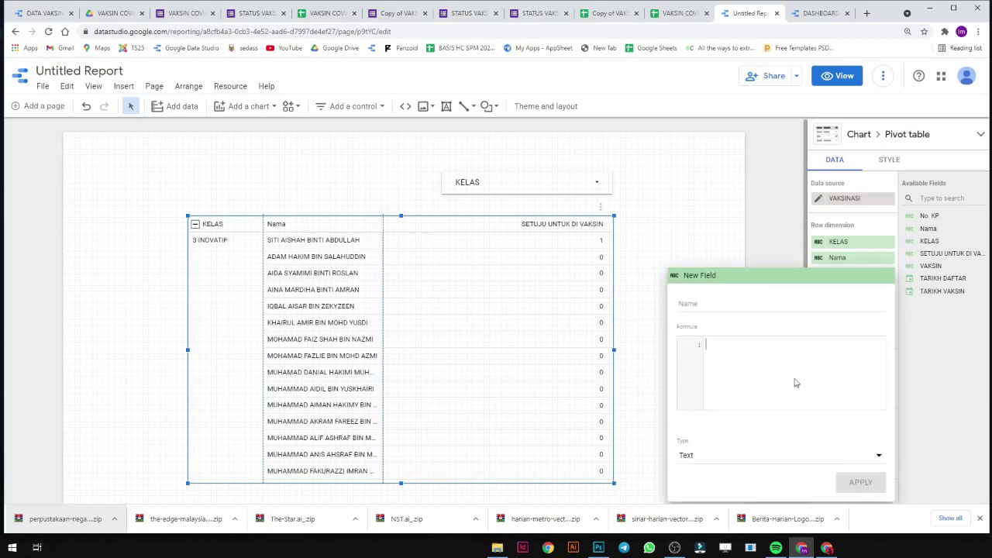
# Begin the CASE formula: WHEN SETUJU UNTUK DI VAKSIN matches, return the pasted tick ✓.
pyautogui.write('case whe')
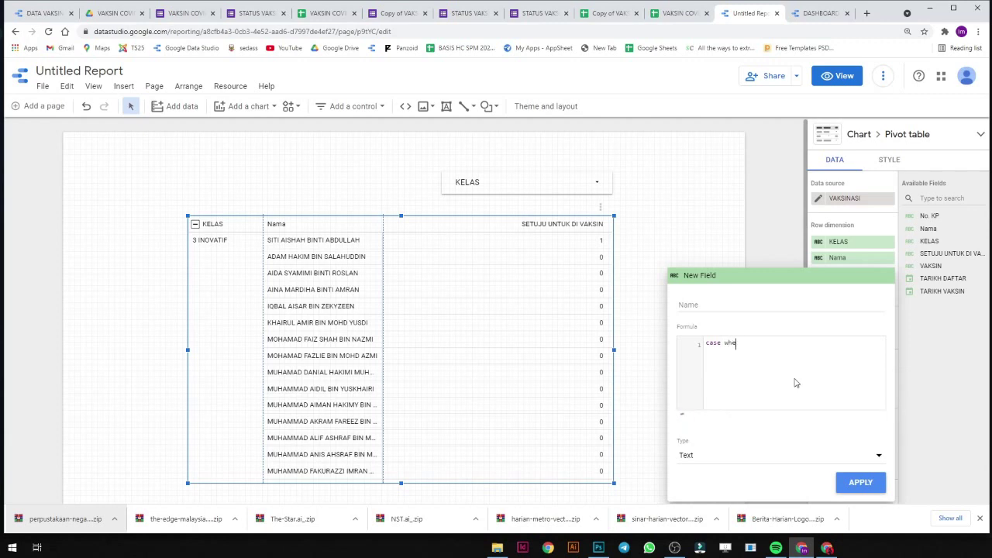
pyautogui.write('n setu')
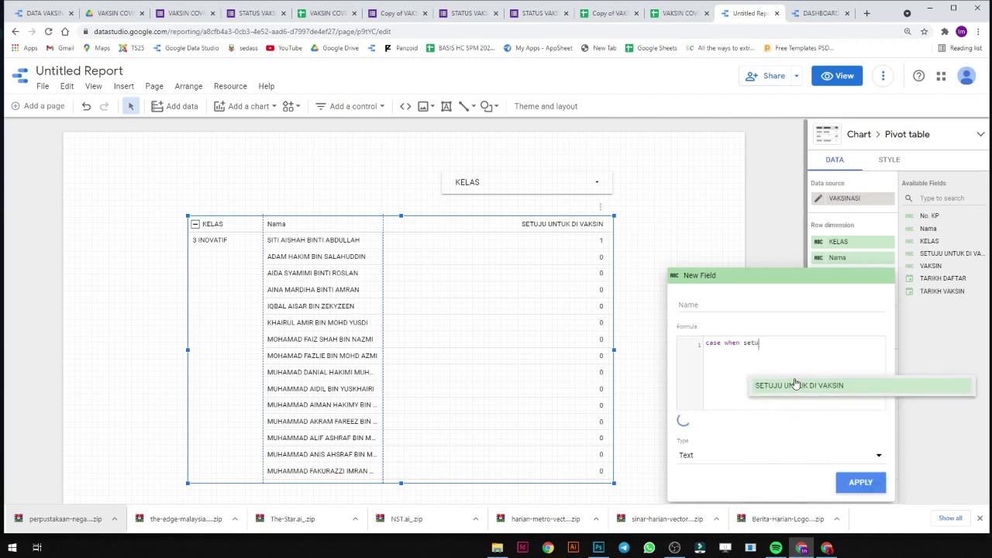
pyautogui.press('Return')
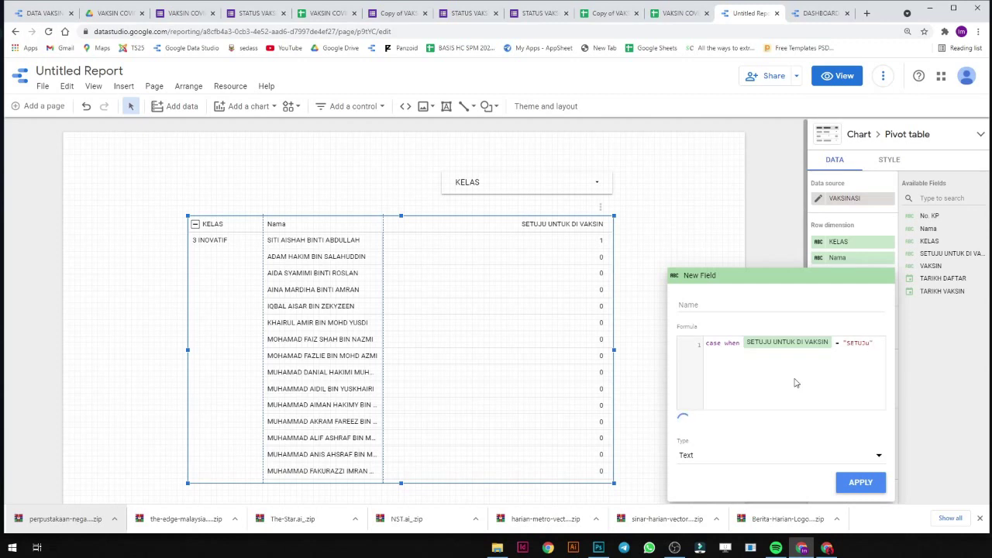
pyautogui.write('T')
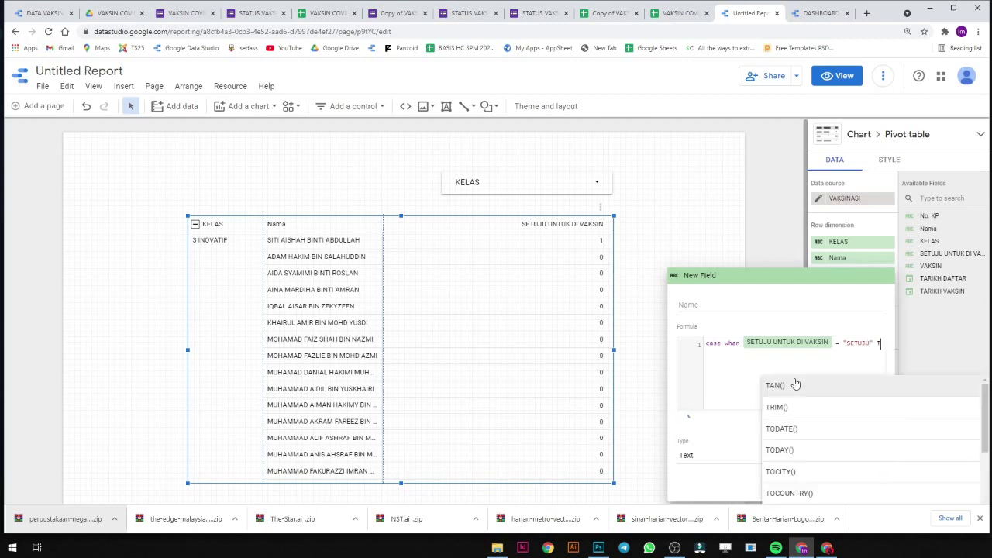
pyautogui.write('HEN "')
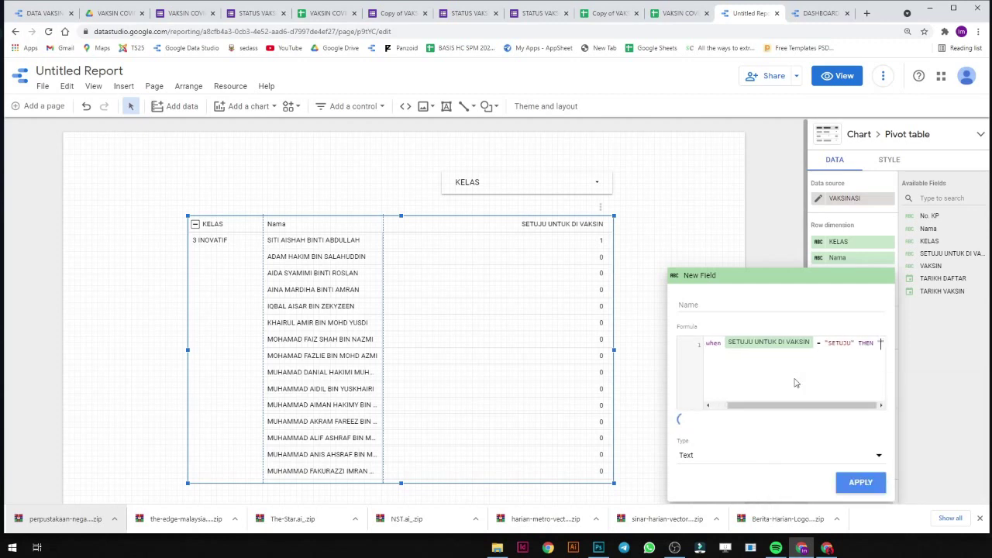
pyautogui.write('✔')
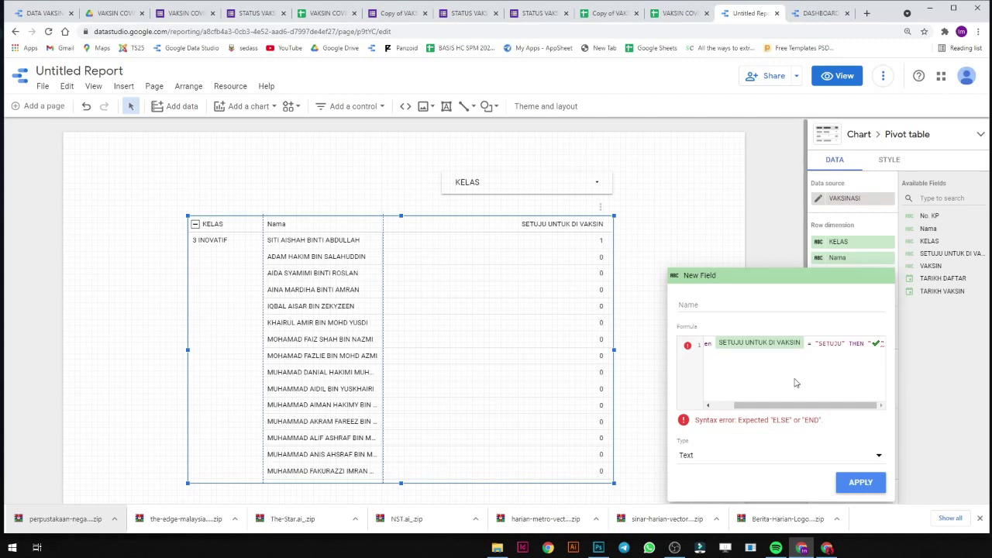
# Add a second line: WHEN SETUJU UNTUK DI VAKSIN = "TIDAK SETUJU " THEN.
pyautogui.press('Return')
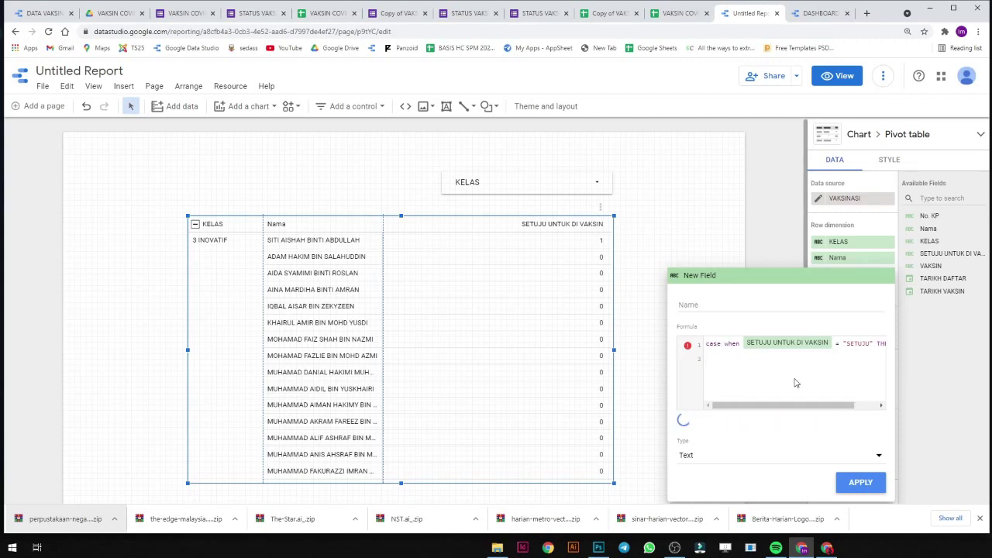
pyautogui.write('when setu')
pyautogui.press('Return')
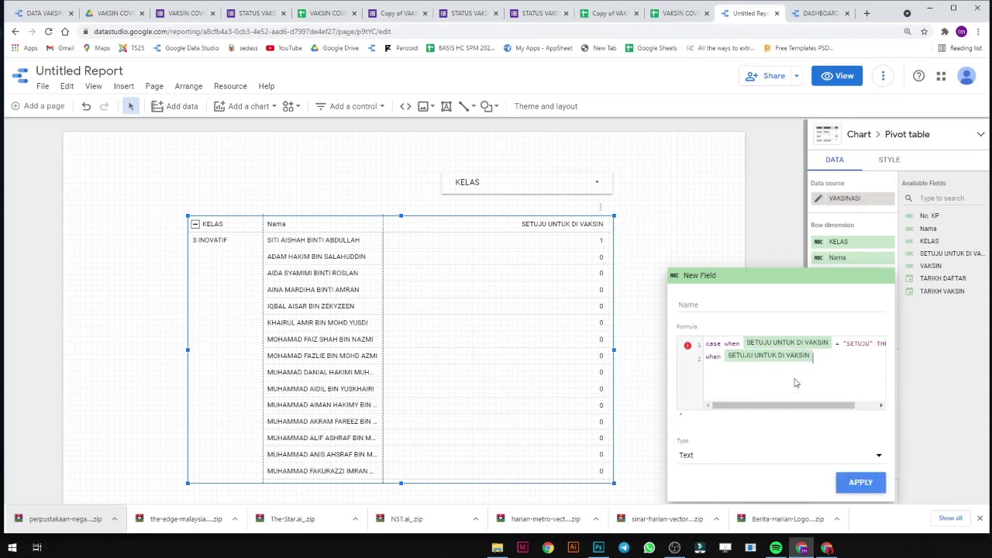
pyautogui.write('= t')
pyautogui.write('then')
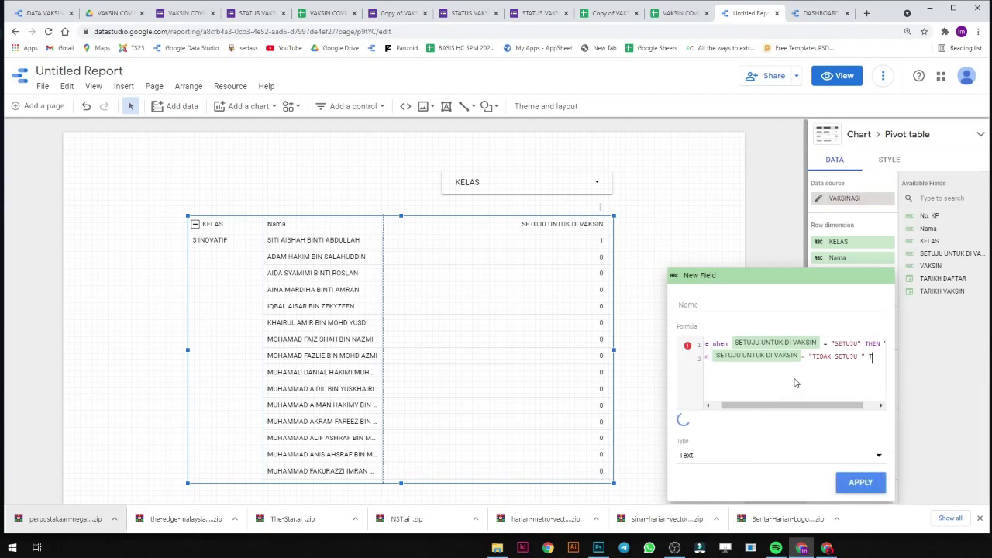
pyautogui.write('e')
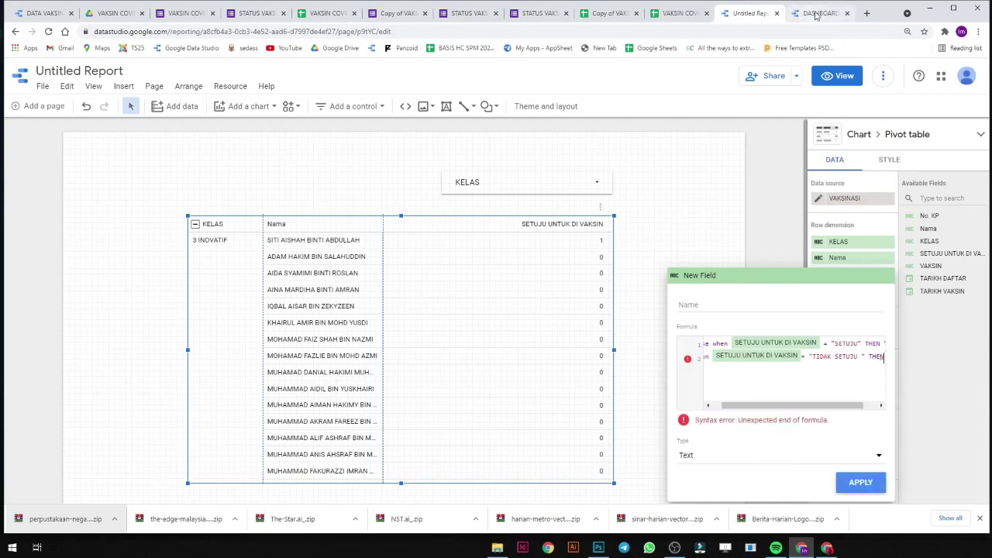
pyautogui.hotkey('ctrl', 't')
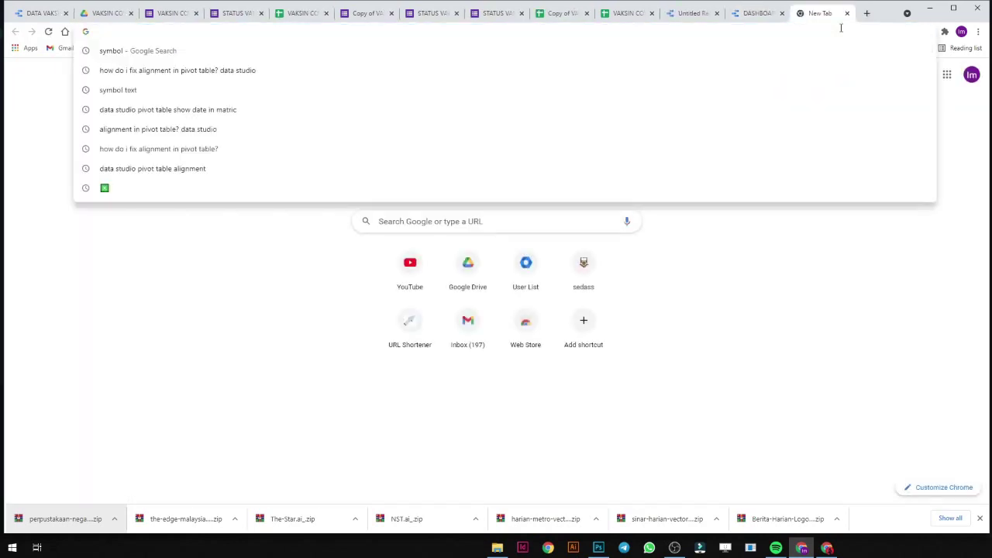
# Search Google for 'symbol text'.
pyautogui.click(271, 52)
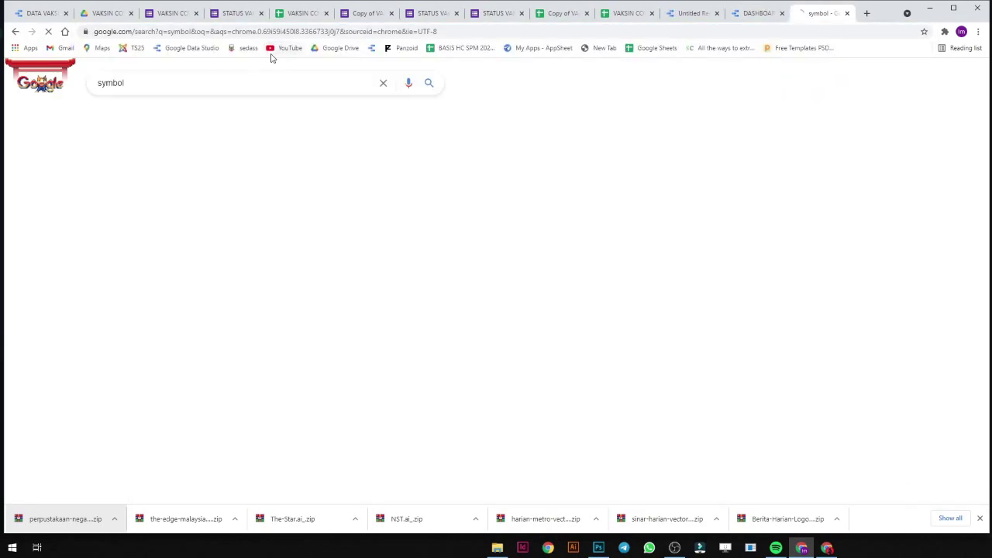
pyautogui.click(238, 86)
pyautogui.write('text')
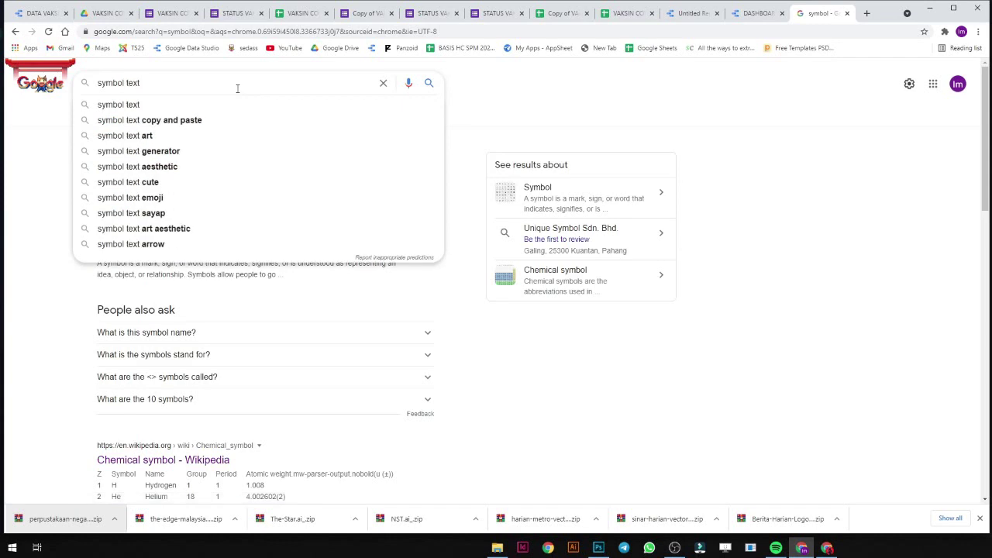
pyautogui.press('Return')
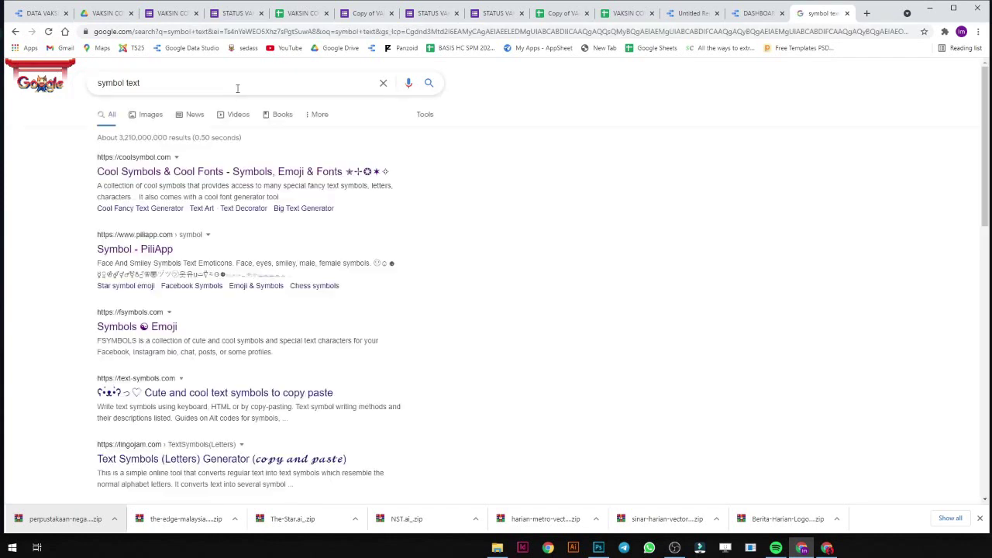
# Check the fsymbols.com result, then open the coolsymbol.com Cool Symbols & Fonts result instead.
pyautogui.click(175, 324)
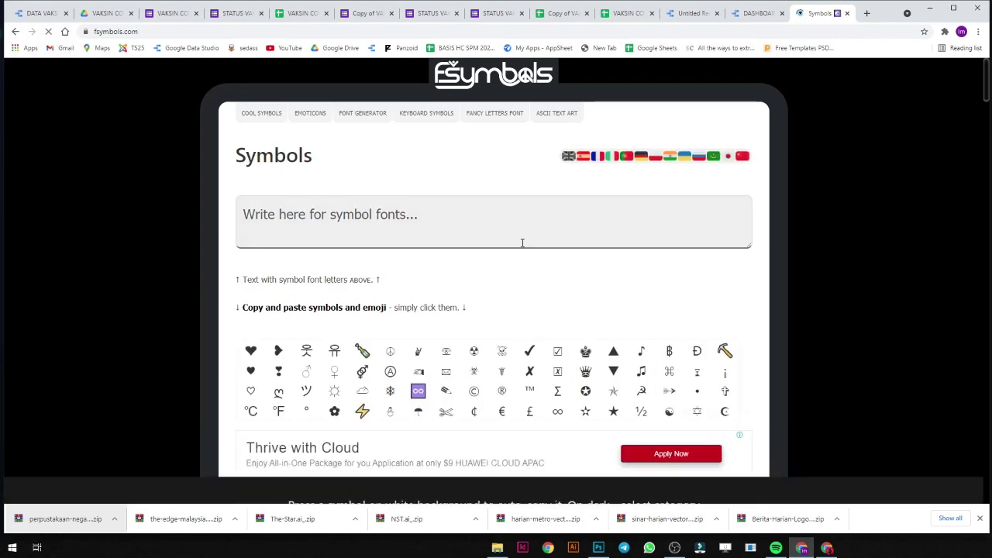
pyautogui.click(547, 227)
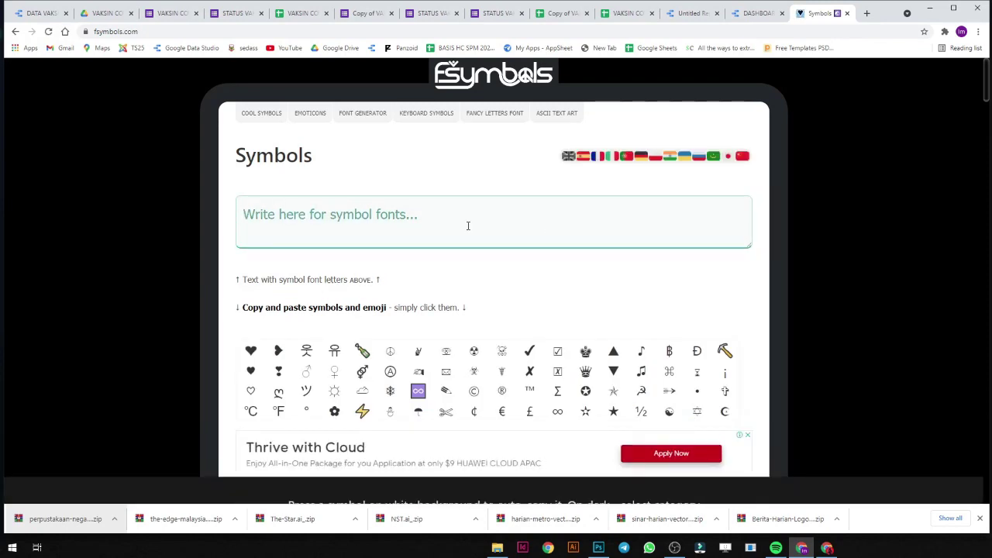
pyautogui.click(15, 32)
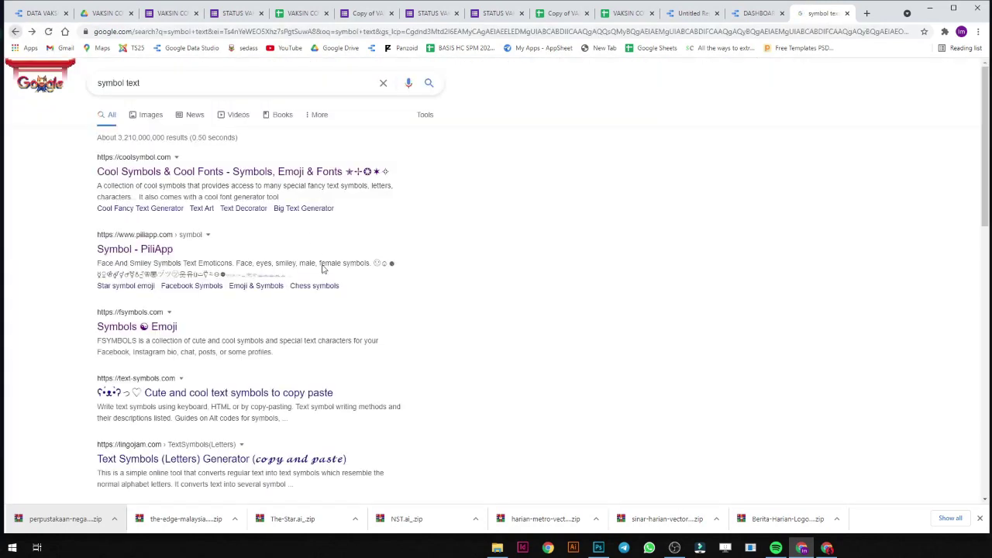
pyautogui.scroll(-3, 281, 331)
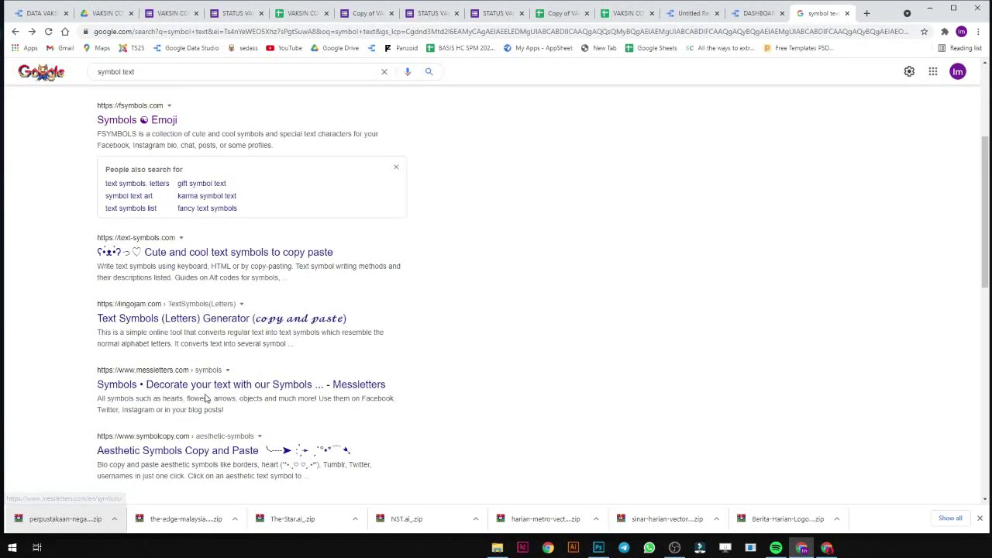
pyautogui.scroll(3, 162, 238)
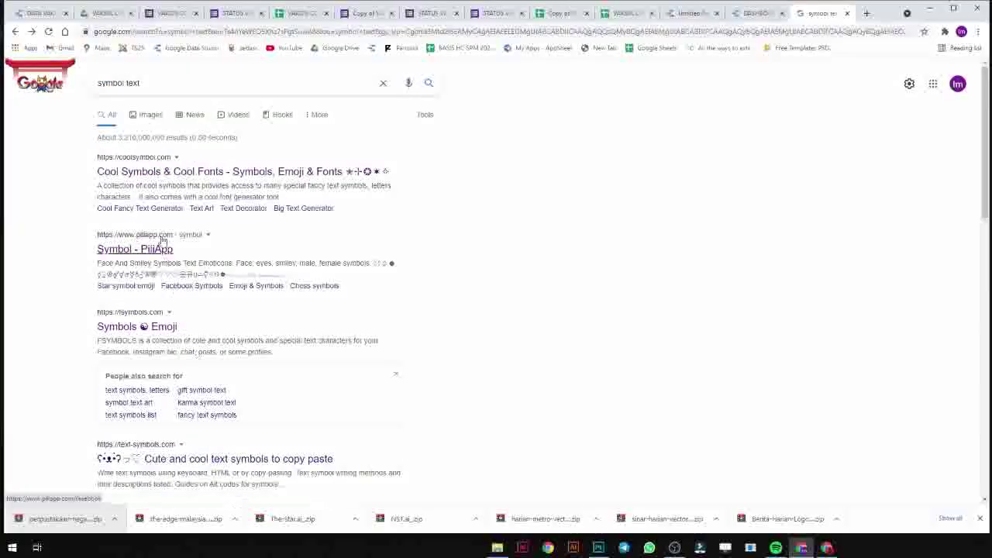
pyautogui.click(163, 177)
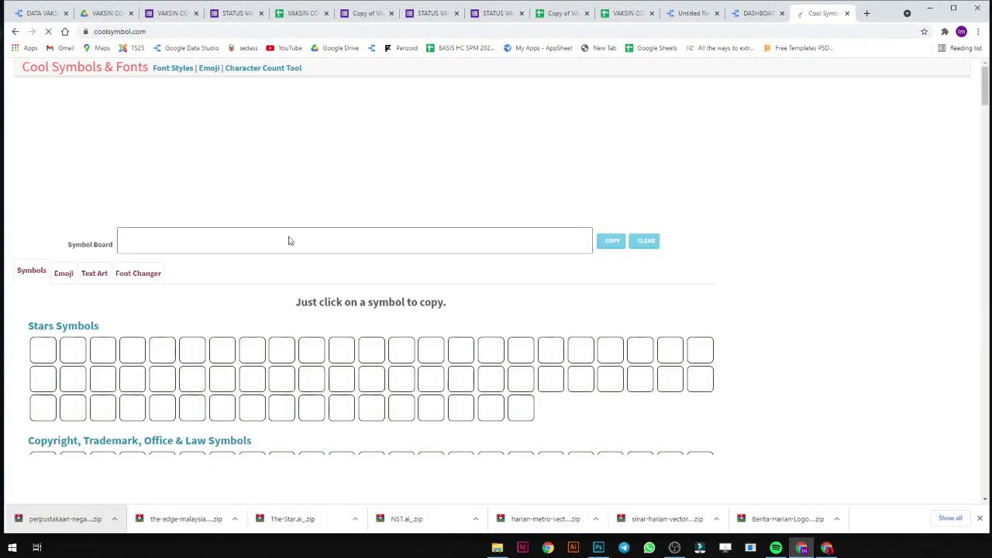
# Put an X in the coolsymbol.com Symbol Board and view the Text Art page.
pyautogui.click(288, 241)
pyautogui.write('X')
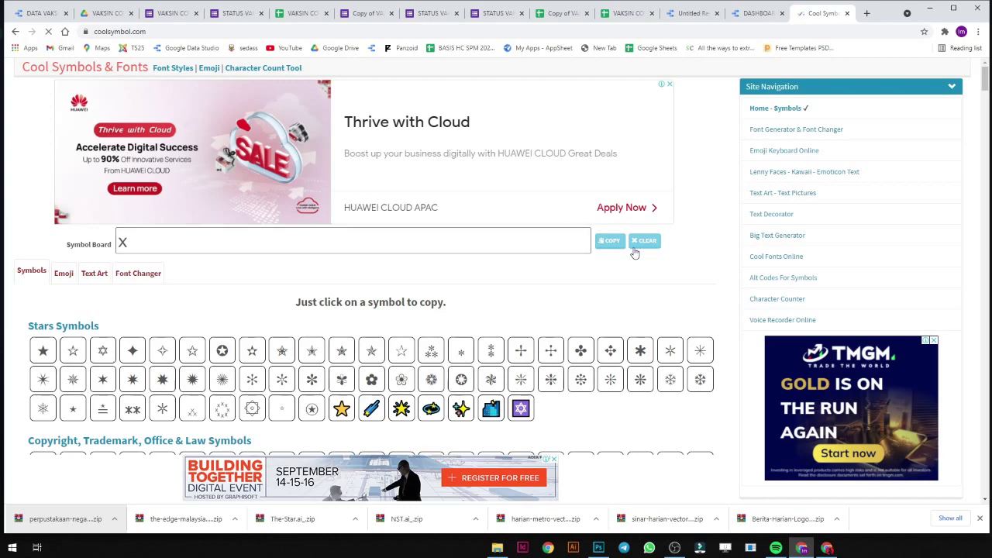
pyautogui.scroll(-2, 356, 258)
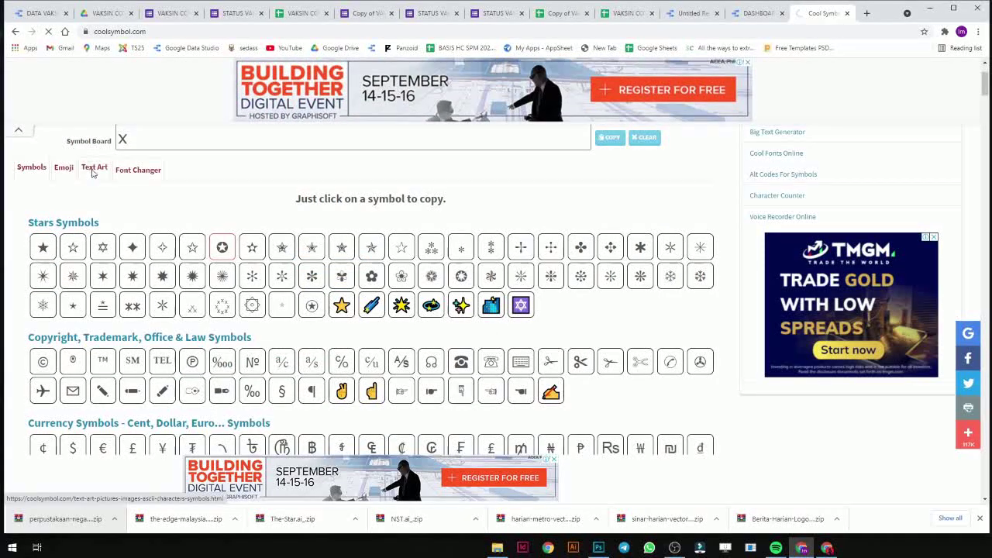
pyautogui.click(93, 170)
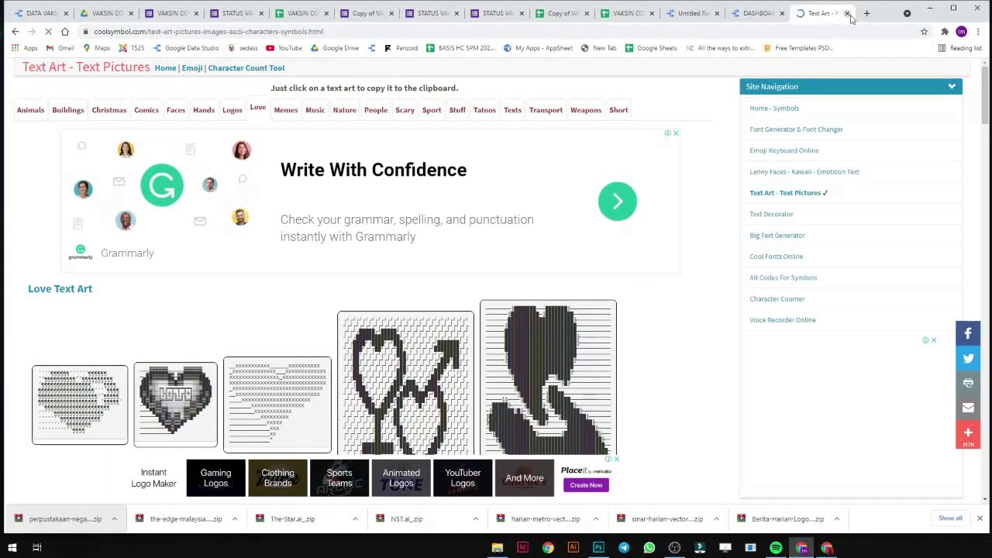
# Browse PiliApp's symbol page for the Tick Symbol, then return to the symbol text results.
pyautogui.click(15, 31)
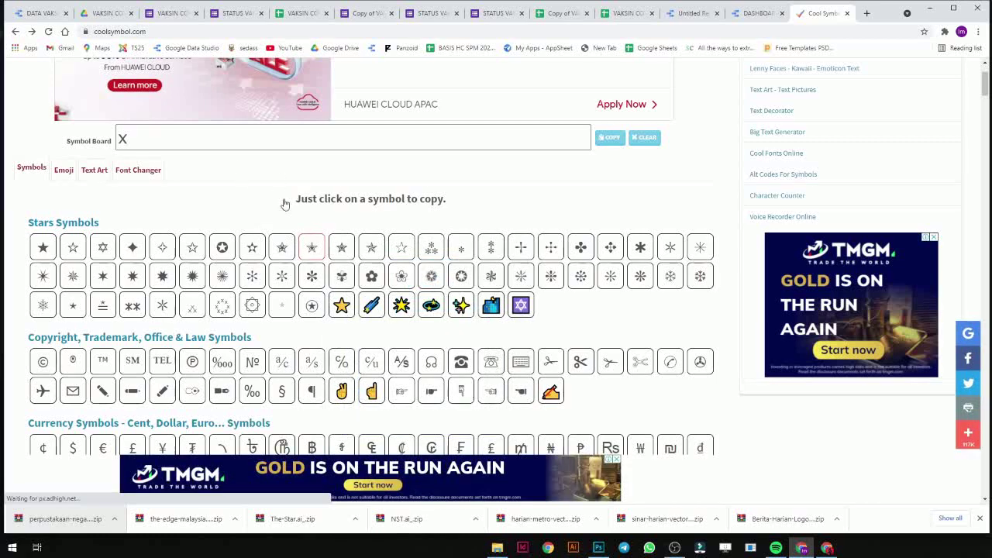
pyautogui.click(14, 33)
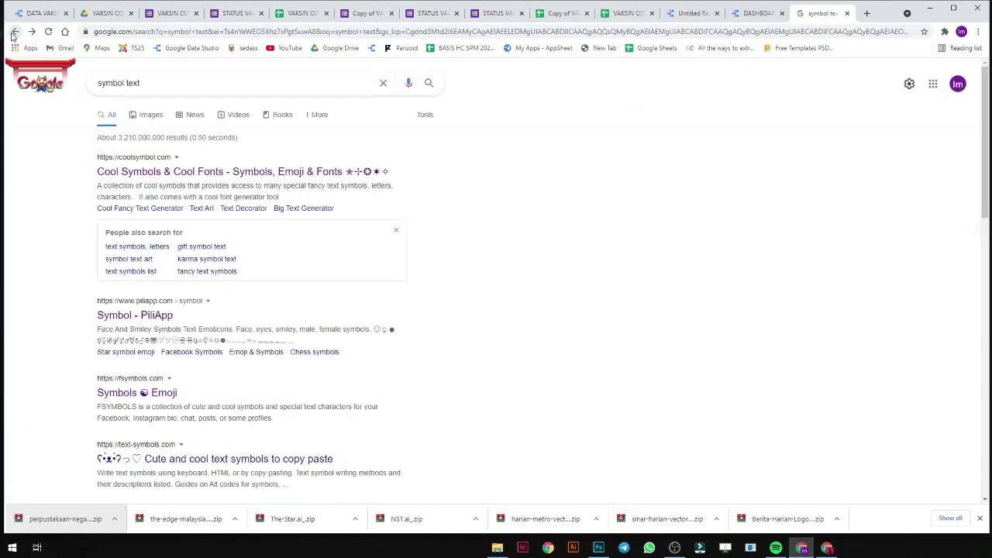
pyautogui.click(161, 317)
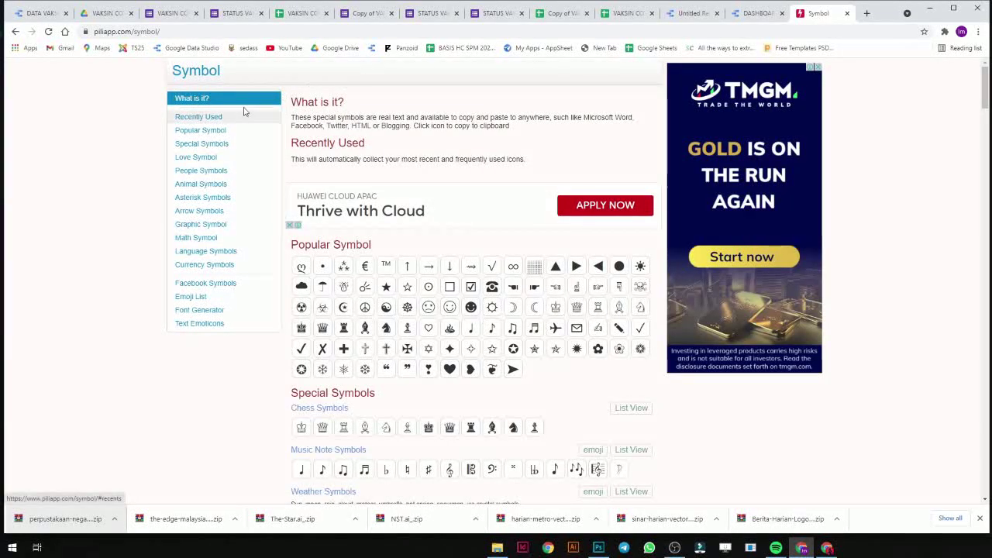
pyautogui.scroll(-1, 248, 227)
pyautogui.scroll(-4, 388, 344)
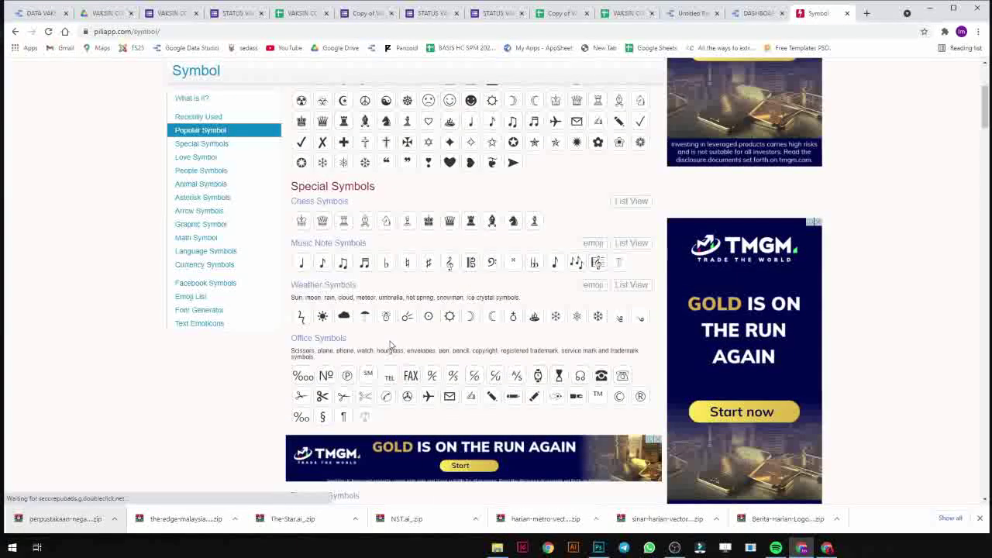
pyautogui.scroll(-3, 642, 395)
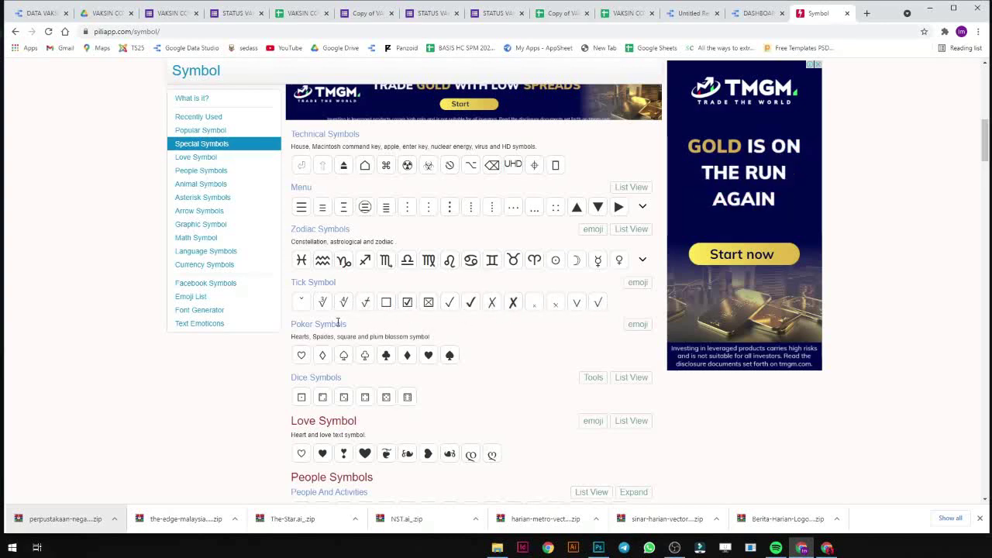
pyautogui.scroll(-2, 500, 390)
pyautogui.scroll(3, 501, 390)
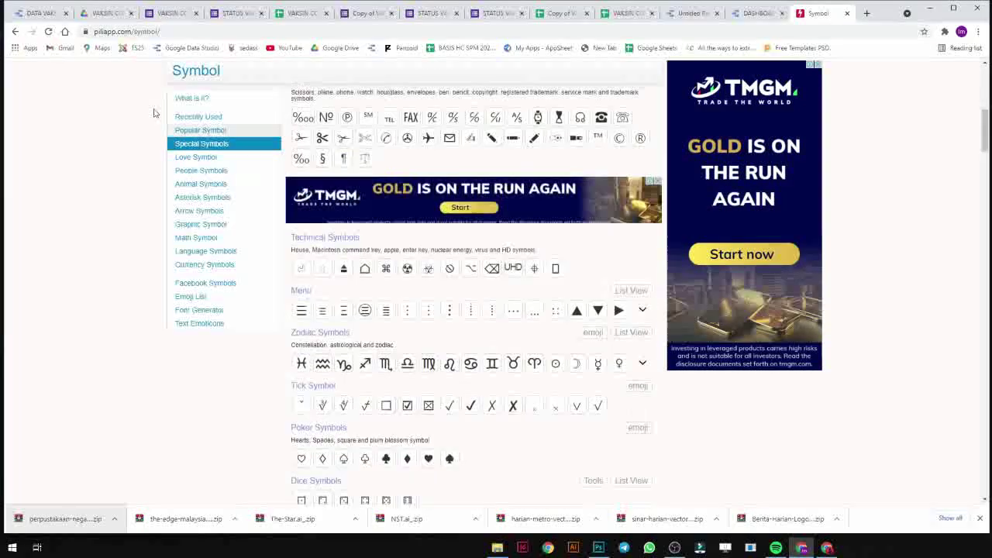
pyautogui.scroll(10, 642, 219)
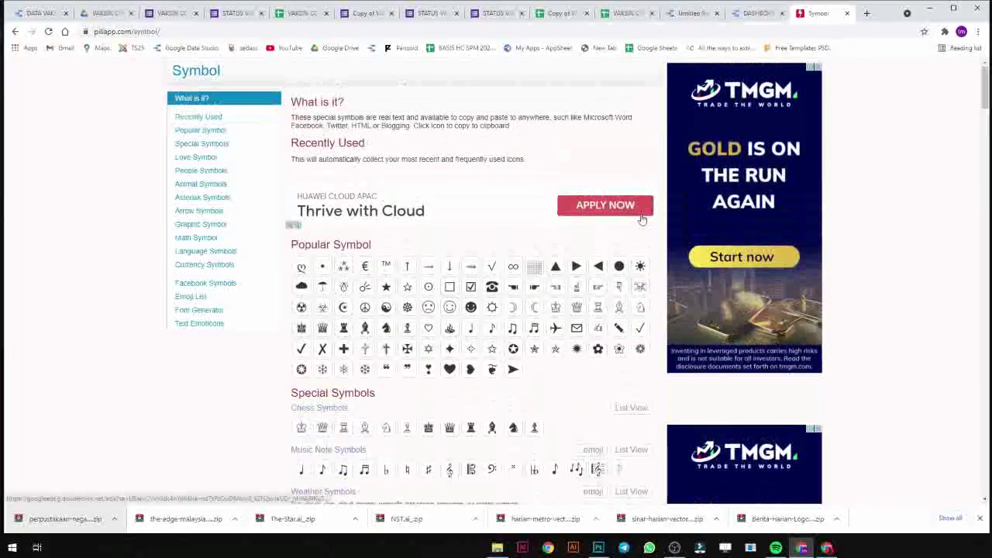
pyautogui.click(15, 31)
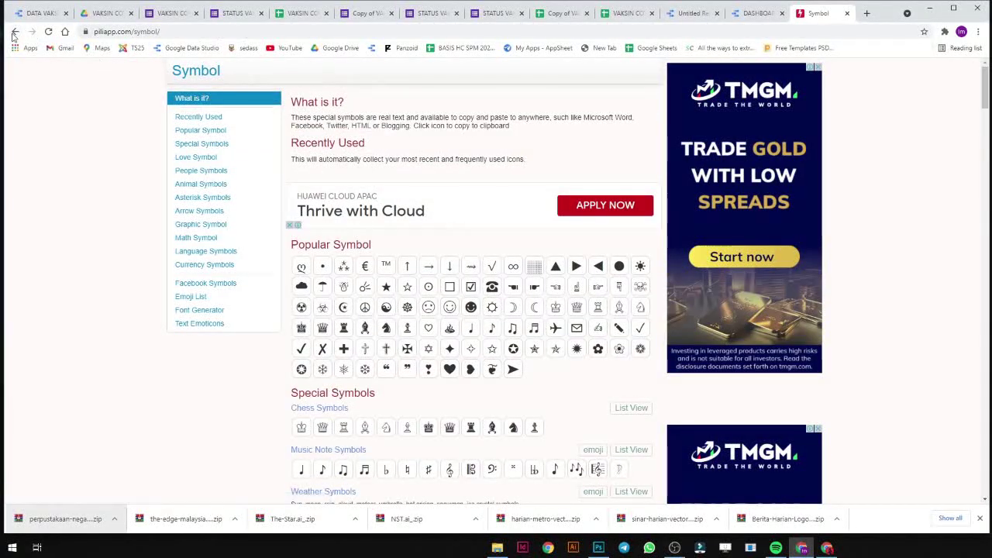
pyautogui.click(190, 86)
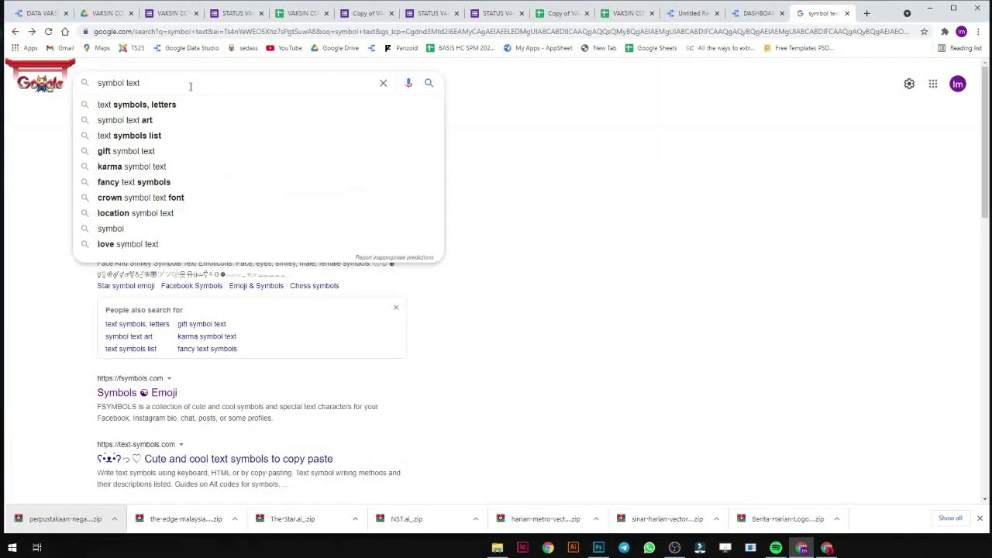
# Search for 'text symbols list' and open FSymbols' Alt codes list page.
pyautogui.click(242, 143)
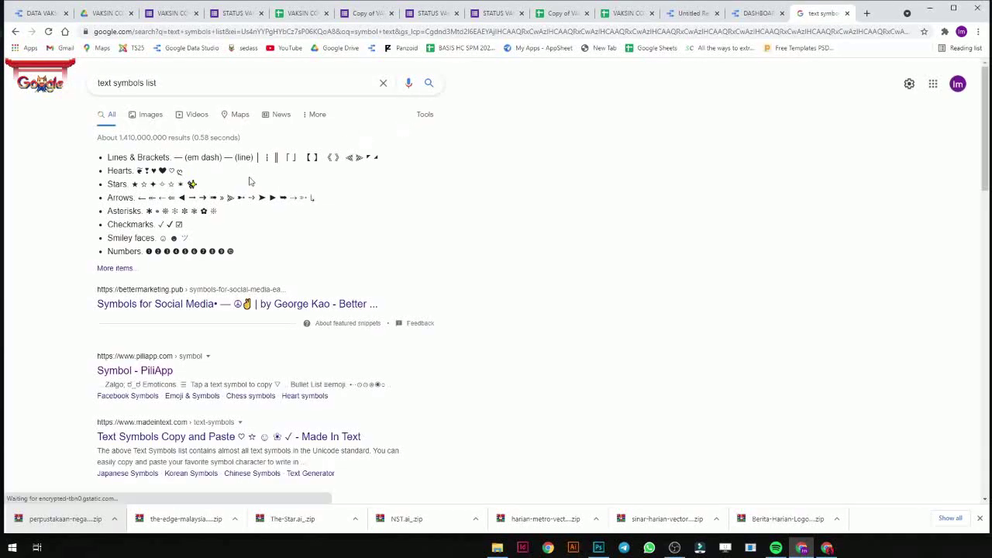
pyautogui.scroll(-1, 197, 338)
pyautogui.scroll(-1, 186, 346)
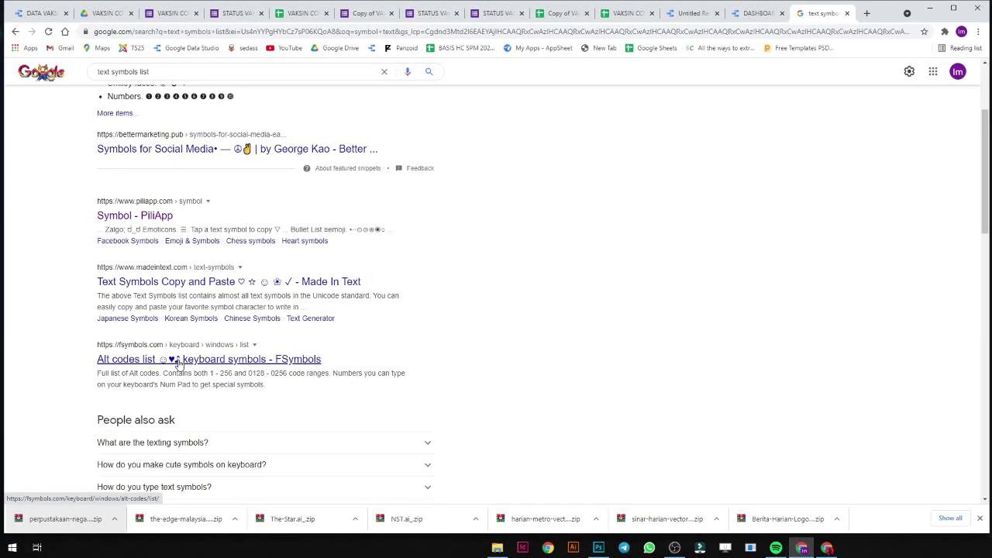
pyautogui.click(178, 360)
# Browse the Alt codes symbol table and type x into its test box.
pyautogui.scroll(-2, 488, 329)
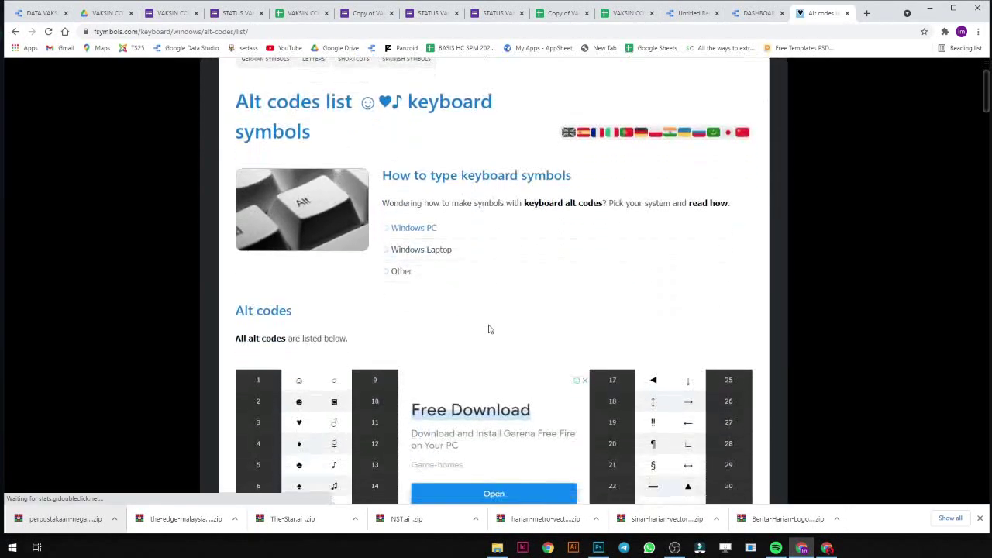
pyautogui.scroll(-3, 588, 305)
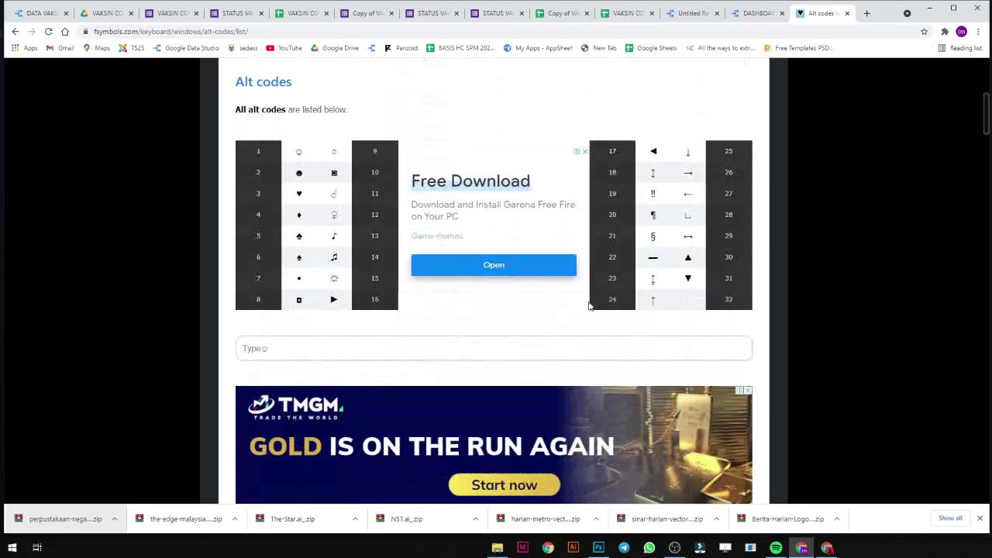
pyautogui.scroll(-6, 589, 305)
pyautogui.scroll(9, 589, 305)
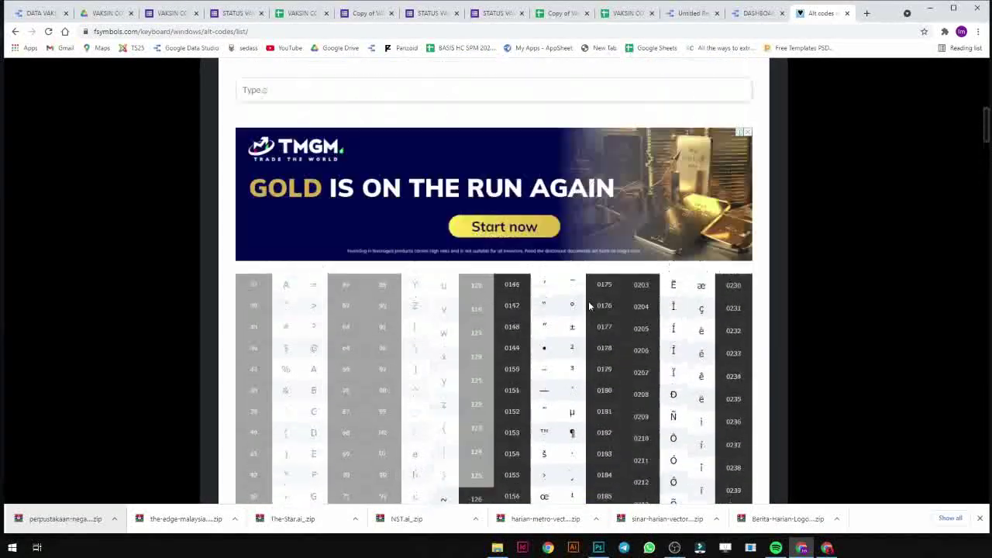
pyautogui.scroll(-5, 589, 306)
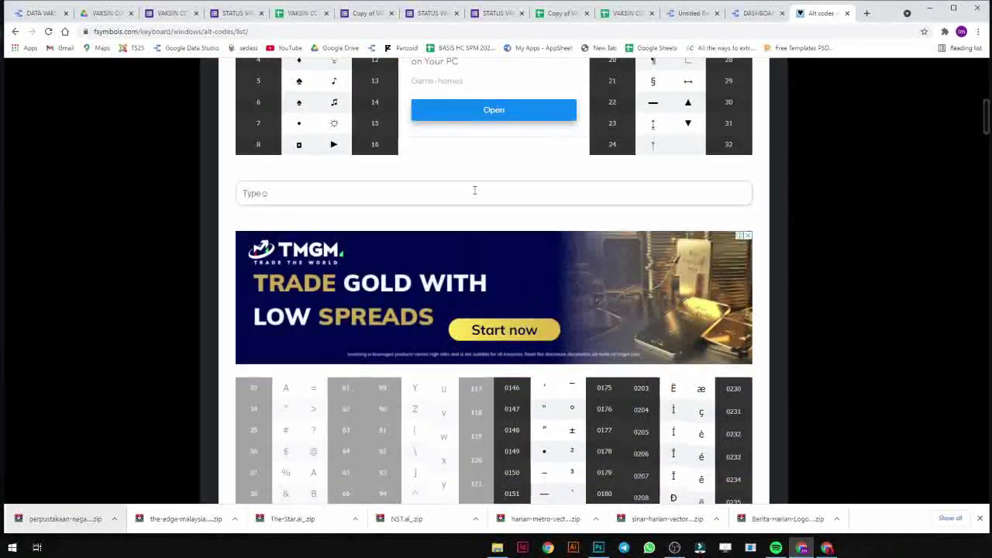
pyautogui.click(474, 191)
pyautogui.write('x')
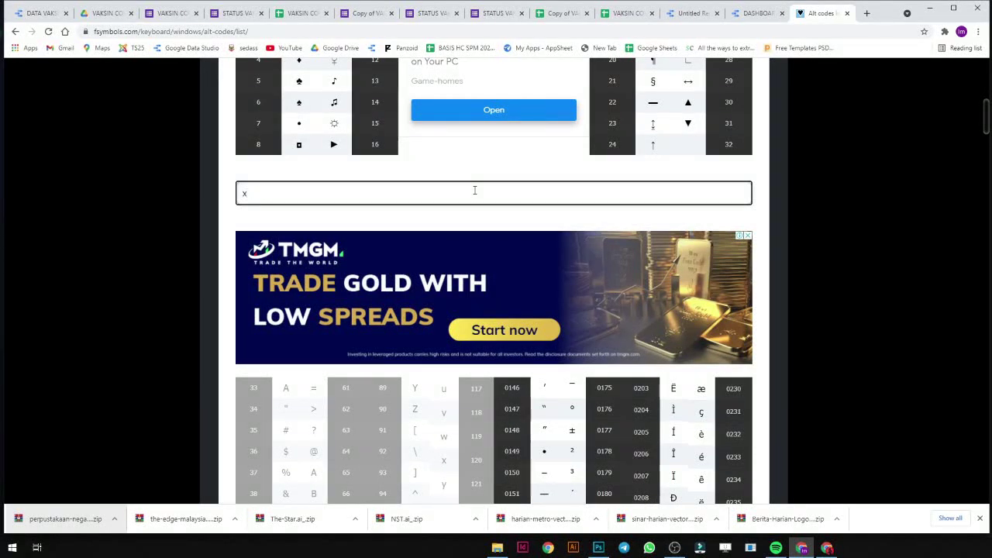
pyautogui.scroll(-10, 474, 191)
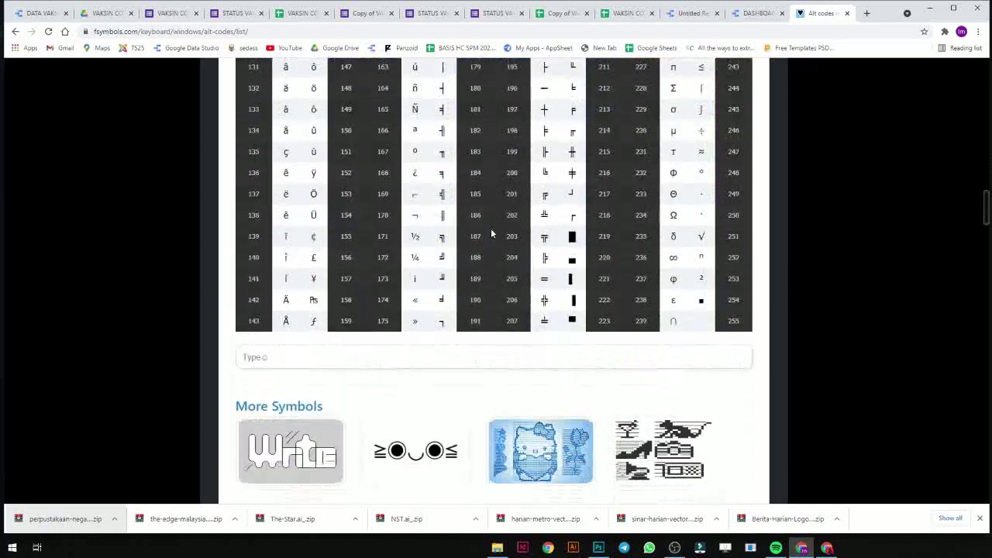
pyautogui.scroll(-10, 491, 228)
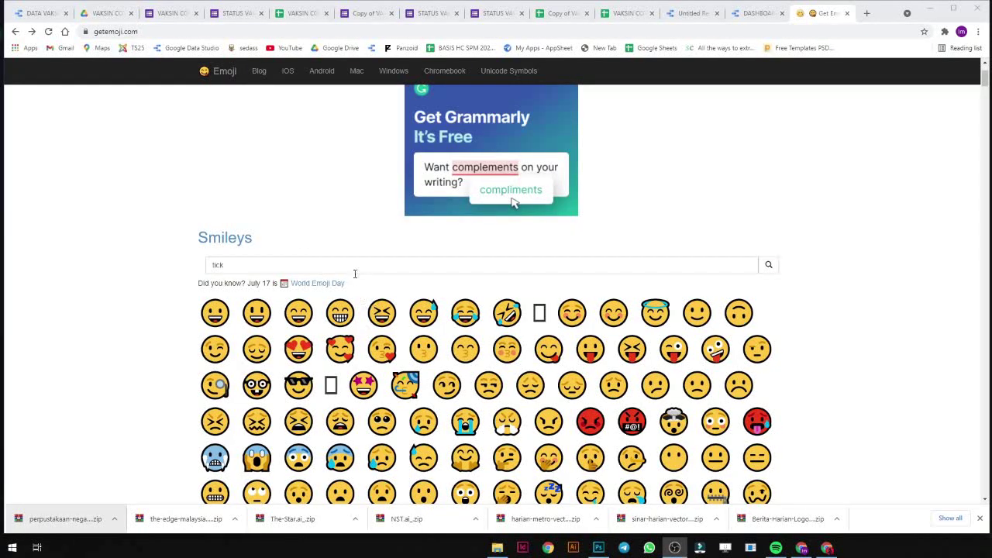
# Search Emojipedia for tick and copy the Check Mark emoji.
pyautogui.moveTo(354, 271); pyautogui.dragTo(72, 240)
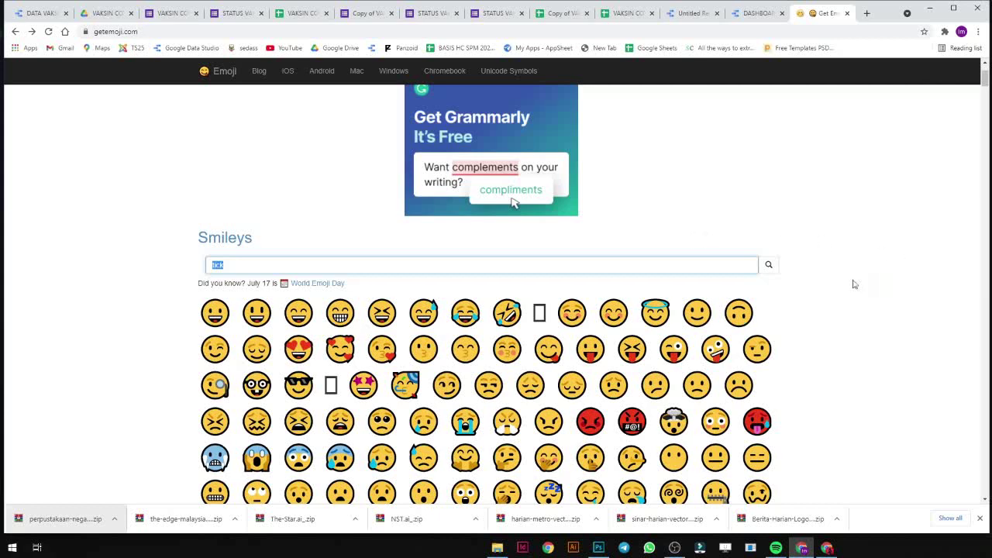
pyautogui.click(768, 264)
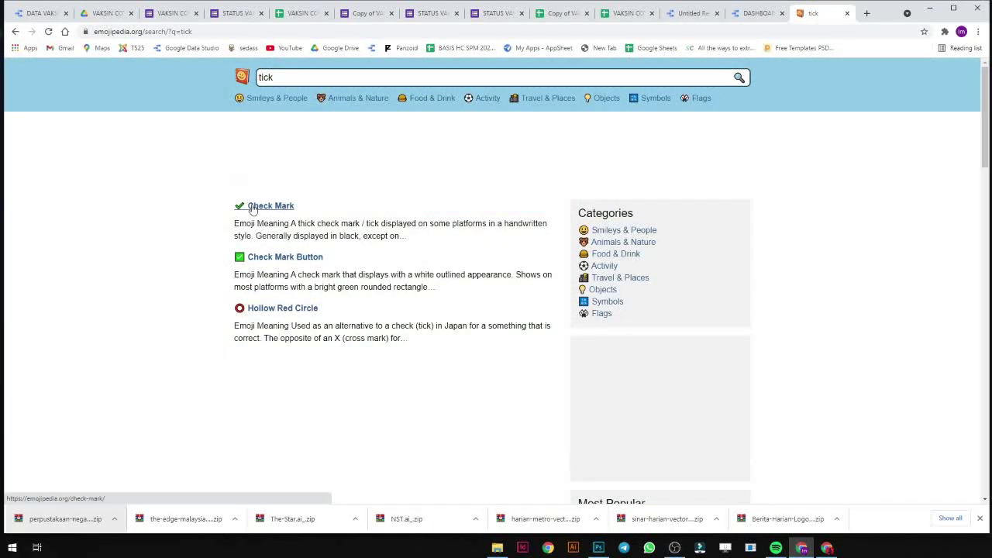
pyautogui.click(251, 207)
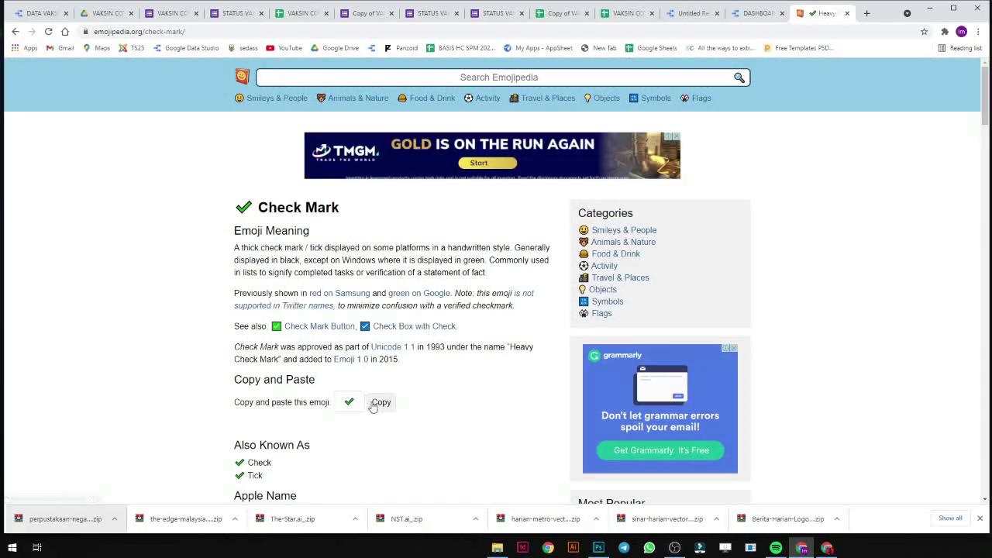
pyautogui.click(375, 404)
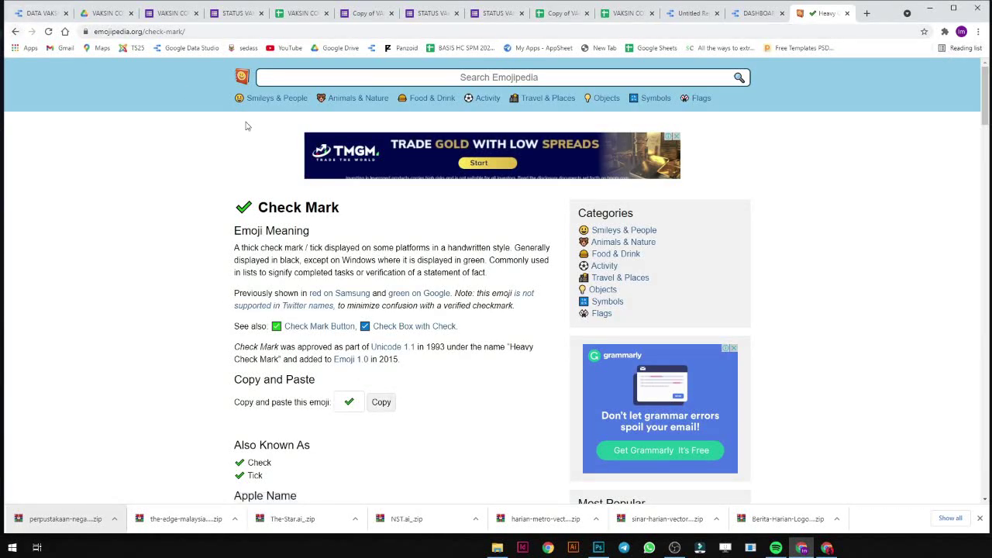
# Search for x, copy the Cross Mark emoji, and go back to the Untitled Report.
pyautogui.click(289, 75)
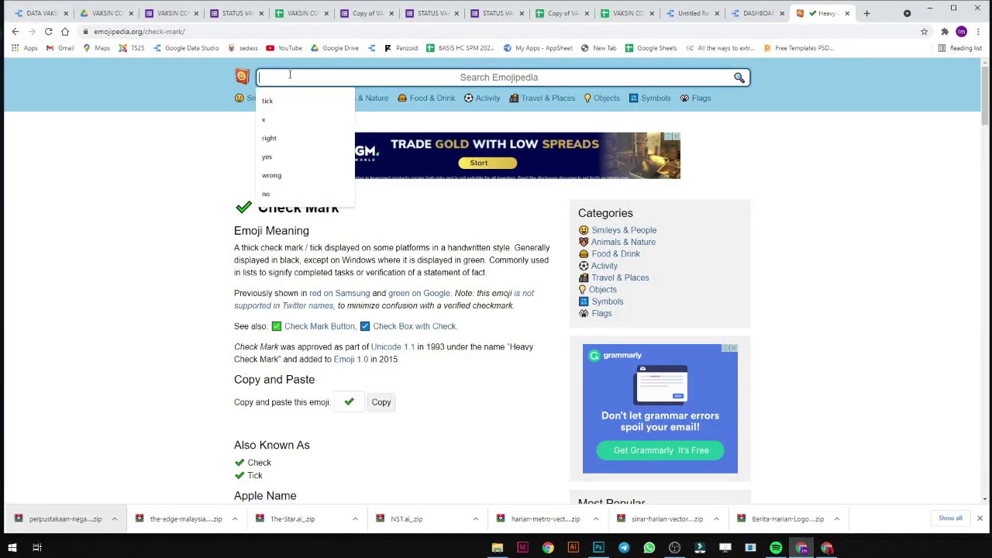
pyautogui.click(284, 120)
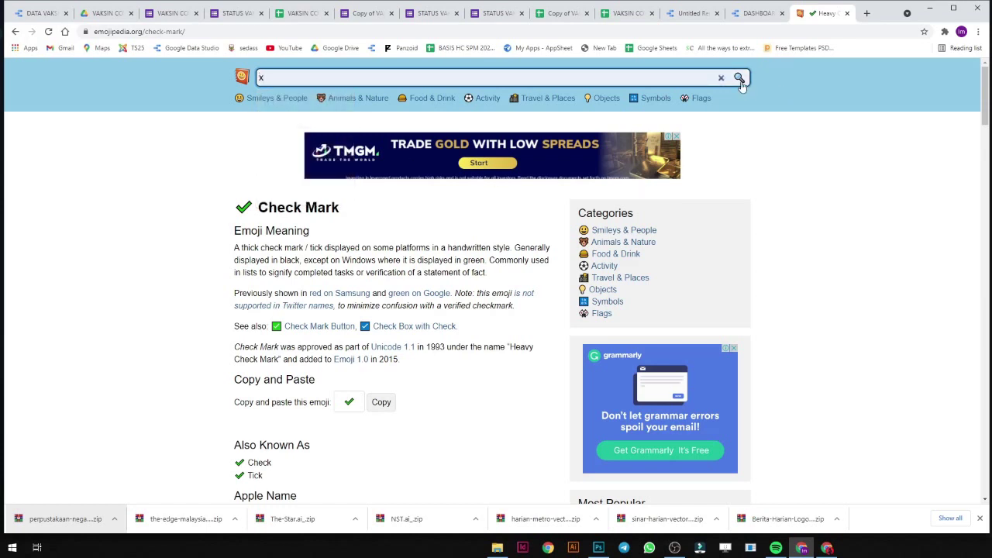
pyautogui.click(739, 78)
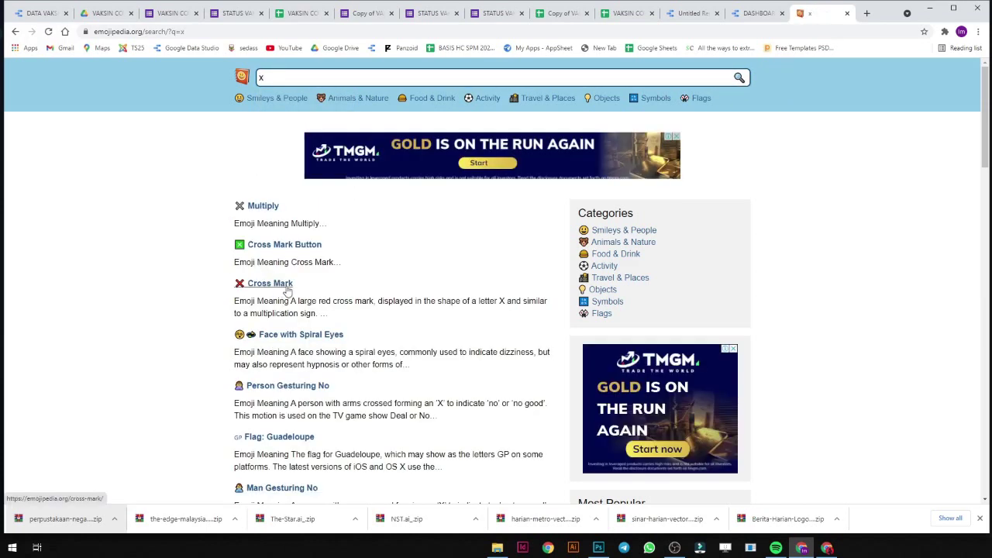
pyautogui.click(286, 285)
pyautogui.scroll(-2, 378, 414)
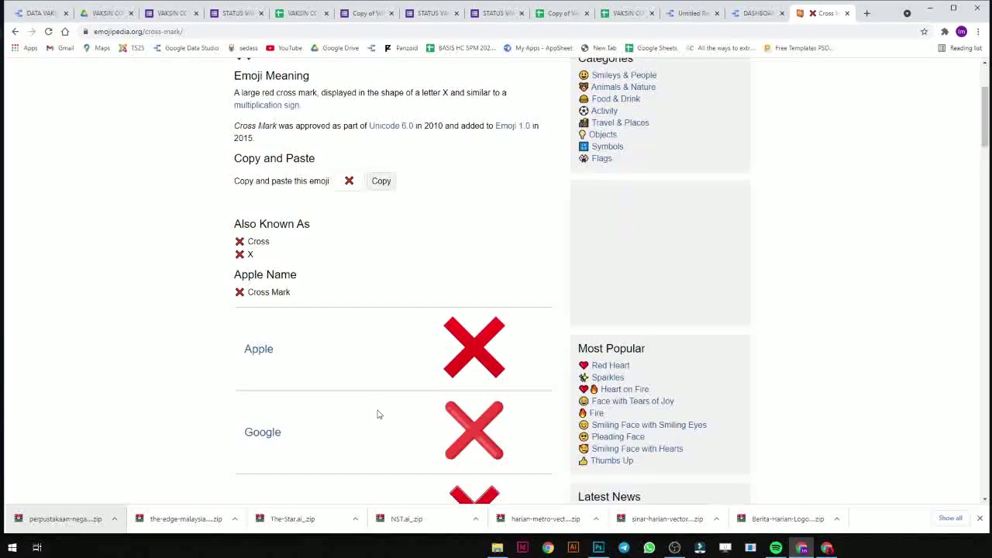
pyautogui.scroll(1, 368, 326)
pyautogui.click(379, 286)
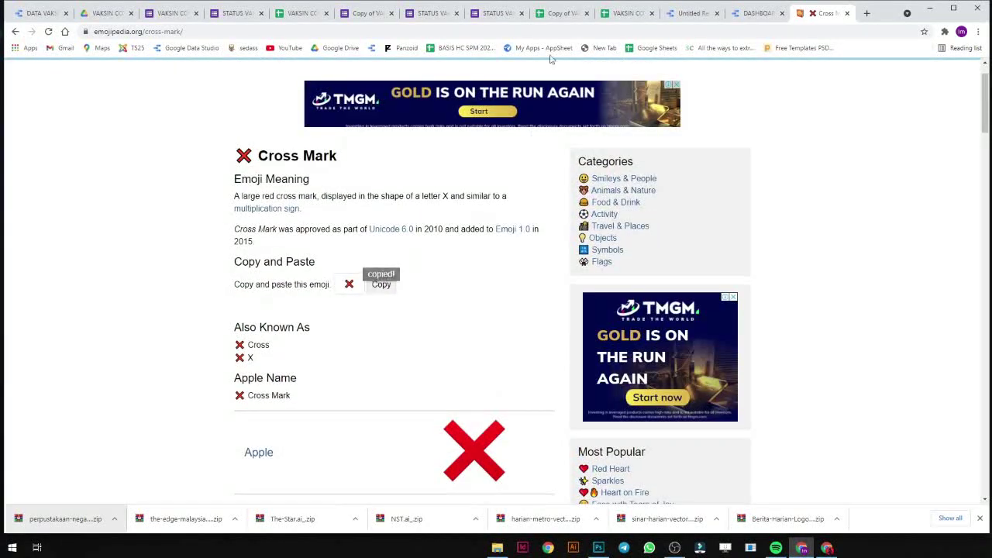
pyautogui.click(692, 14)
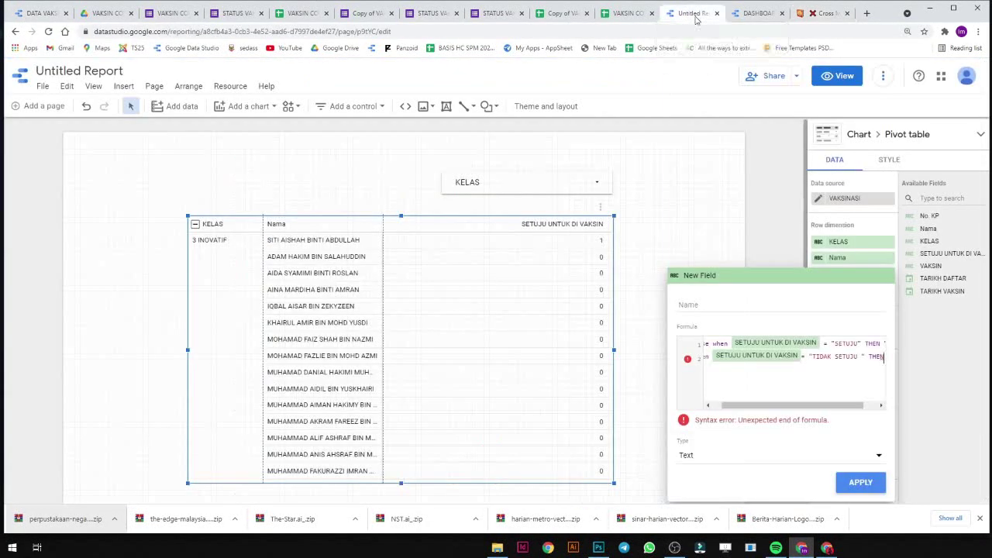
# Finish the formula with the pasted cross in quotes after THEN, then else "" end.
pyautogui.moveTo(759, 404); pyautogui.dragTo(804, 404)
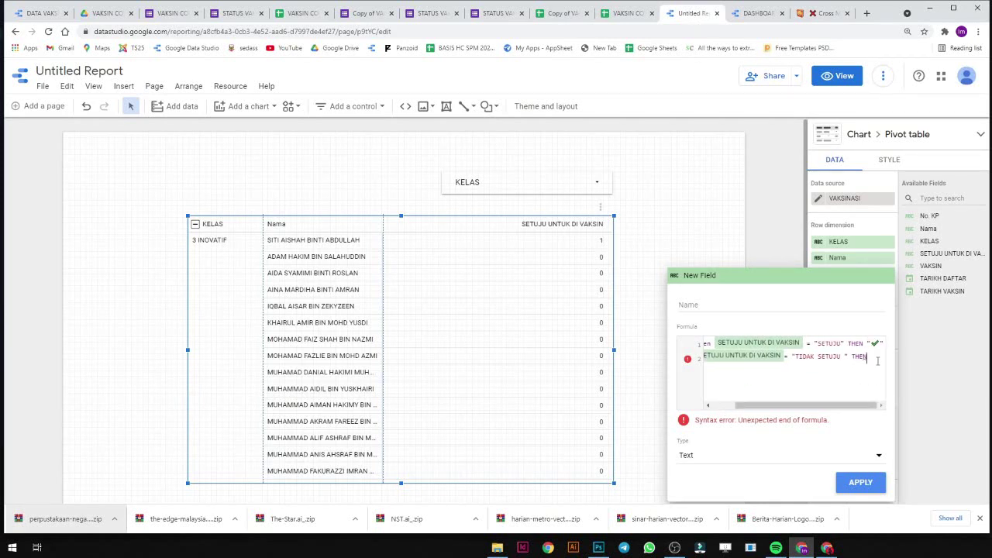
pyautogui.write('"')
pyautogui.hotkey('ctrl', 'v')
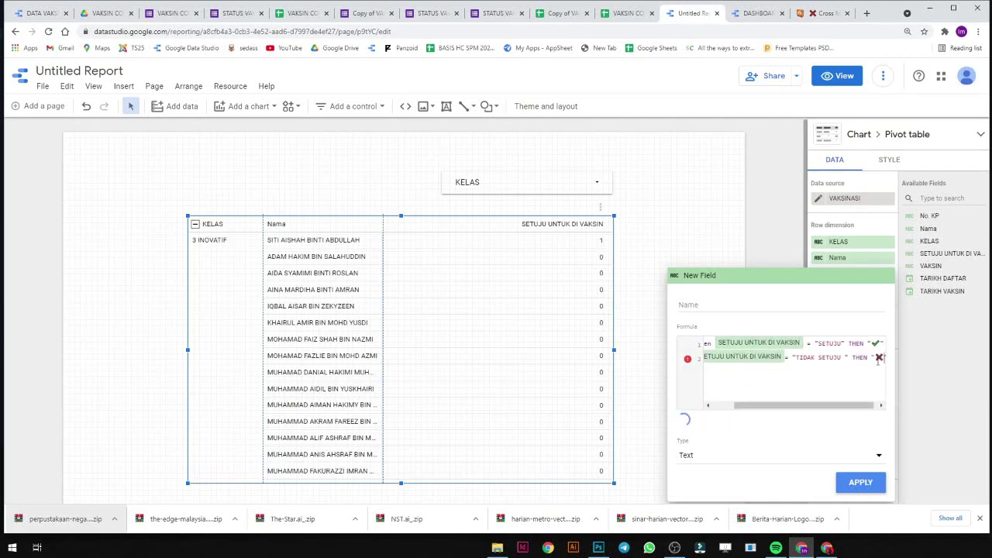
pyautogui.write('"')
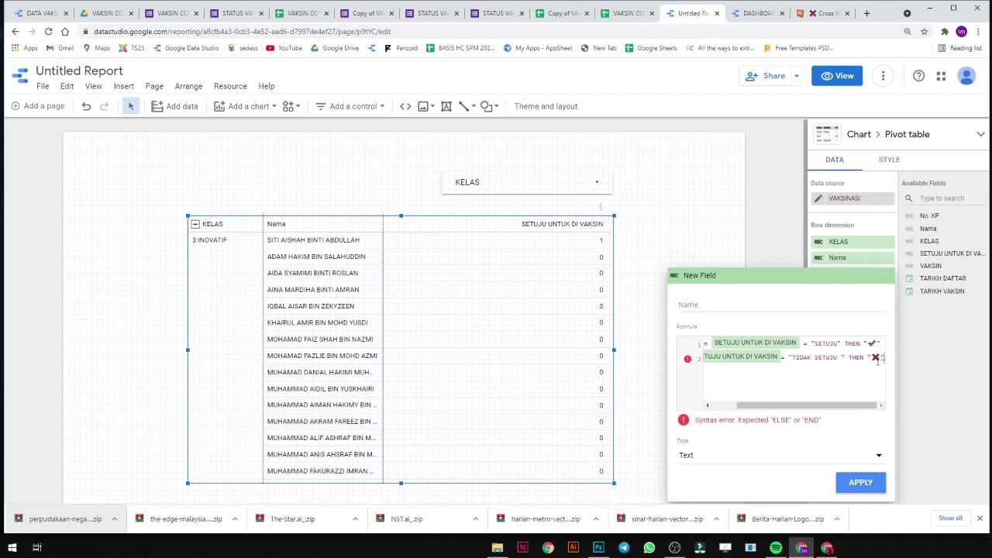
pyautogui.press('Return')
pyautogui.write('else')
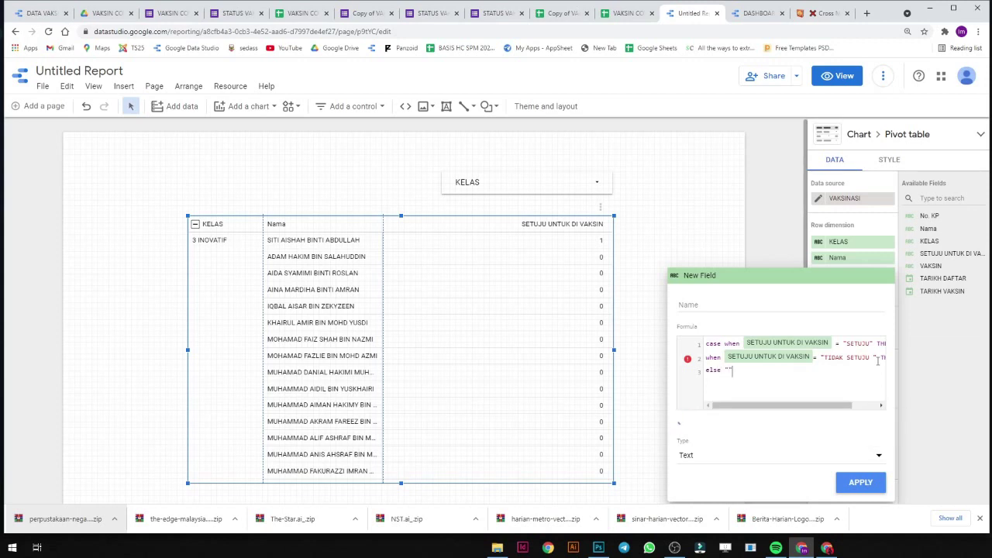
pyautogui.write(' "" end')
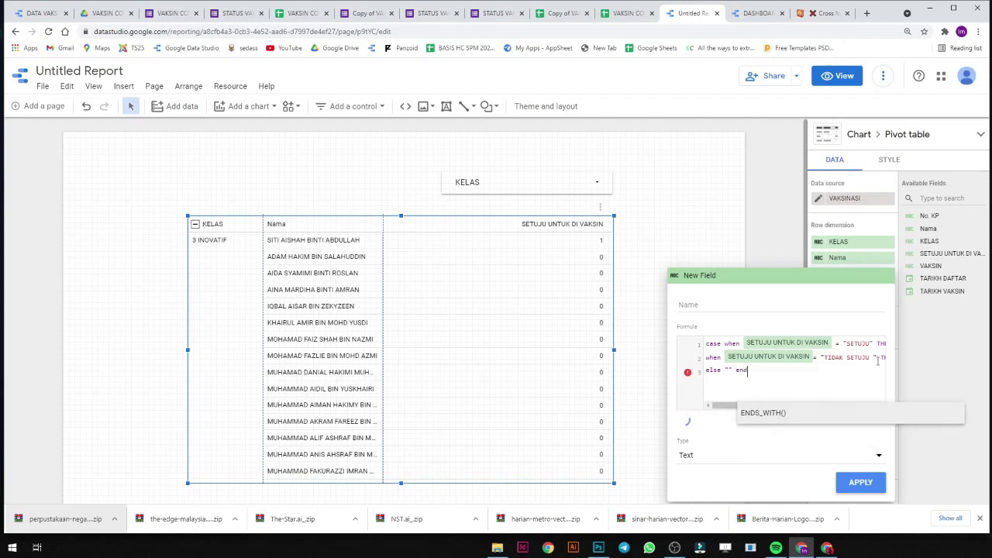
# Name the calculated field SETUJU and apply it to the pivot table.
pyautogui.click(835, 303)
pyautogui.write('SETUJU')
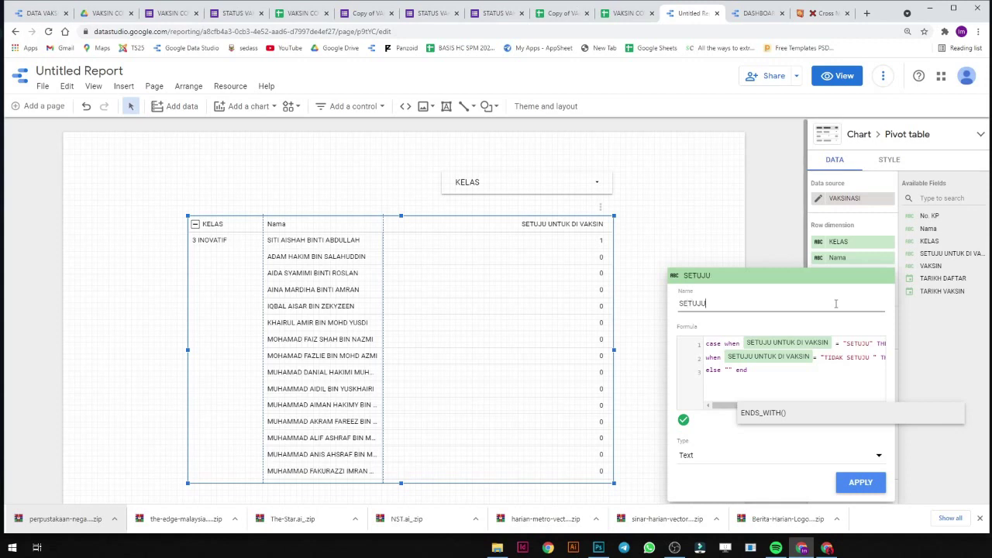
pyautogui.moveTo(781, 366); pyautogui.dragTo(705, 344)
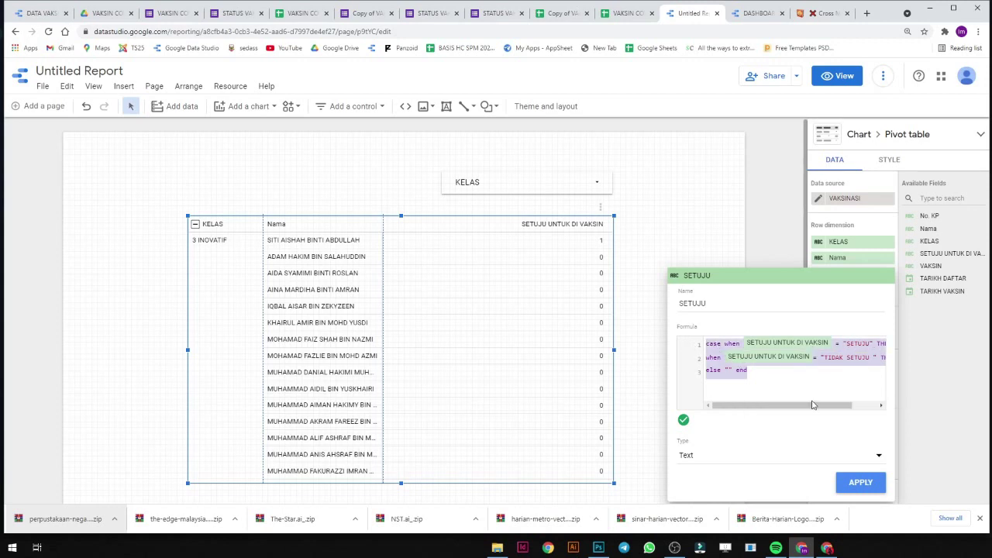
pyautogui.moveTo(811, 404); pyautogui.dragTo(775, 403)
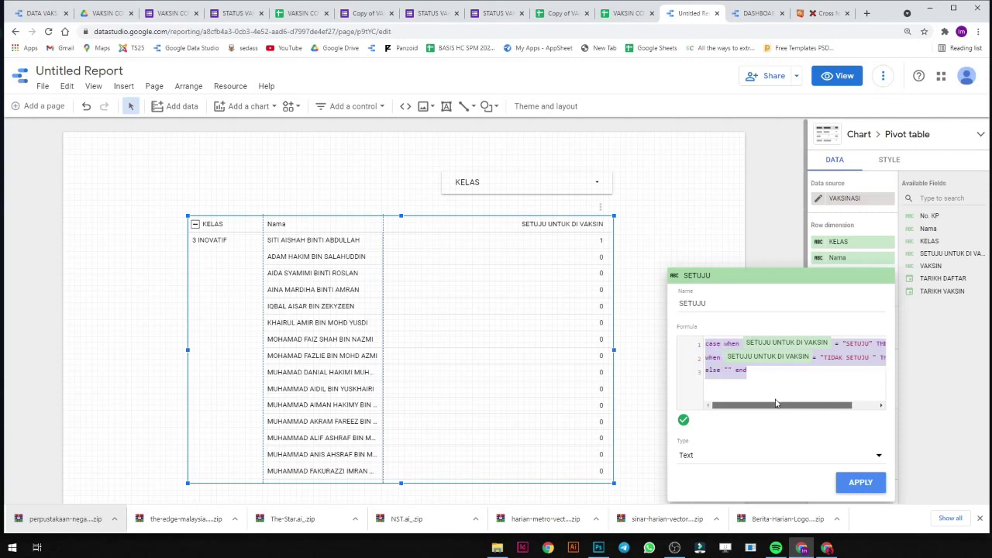
pyautogui.click(865, 482)
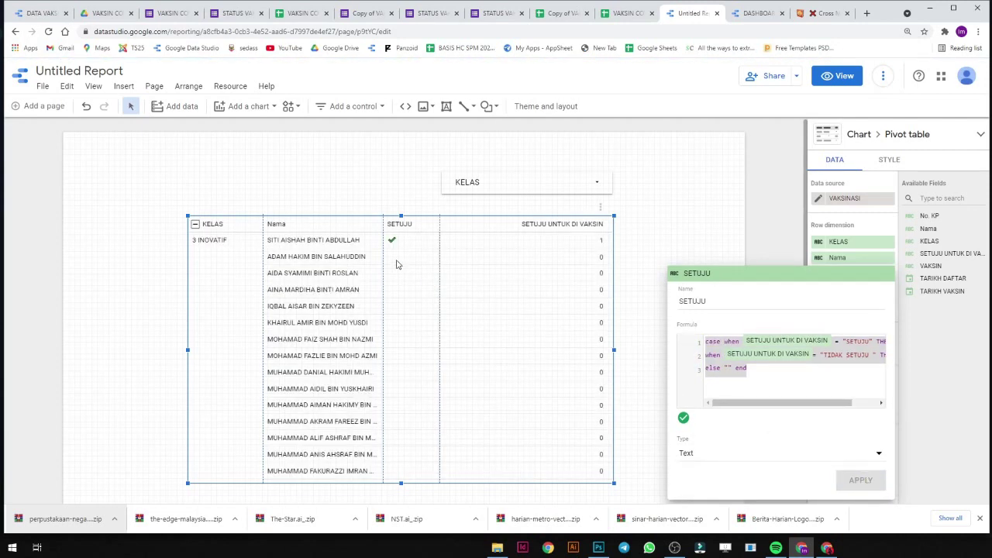
# Dismiss the SETUJU field editor to see it listed after KELAS and Nama.
pyautogui.click(682, 239)
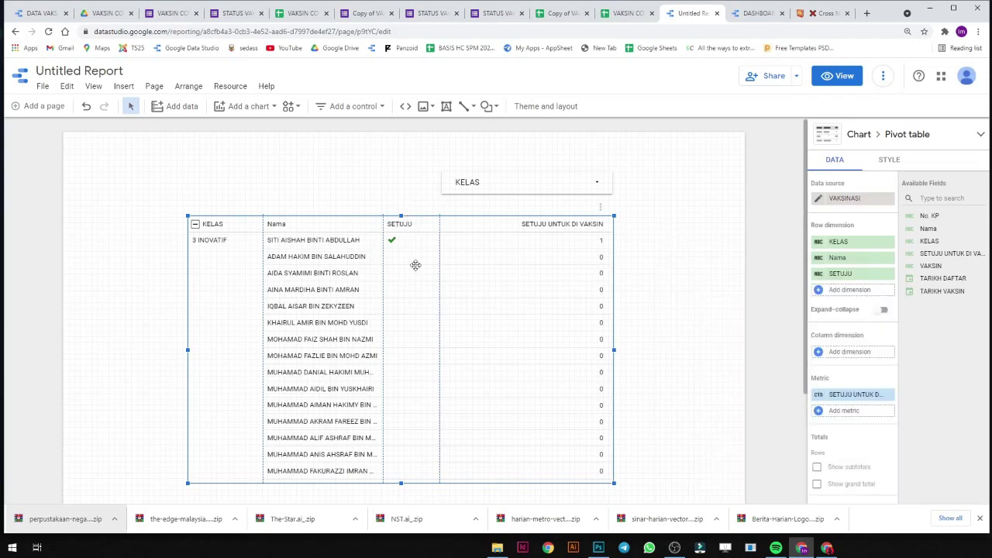
pyautogui.scroll(-3, 420, 350)
pyautogui.scroll(3, 422, 352)
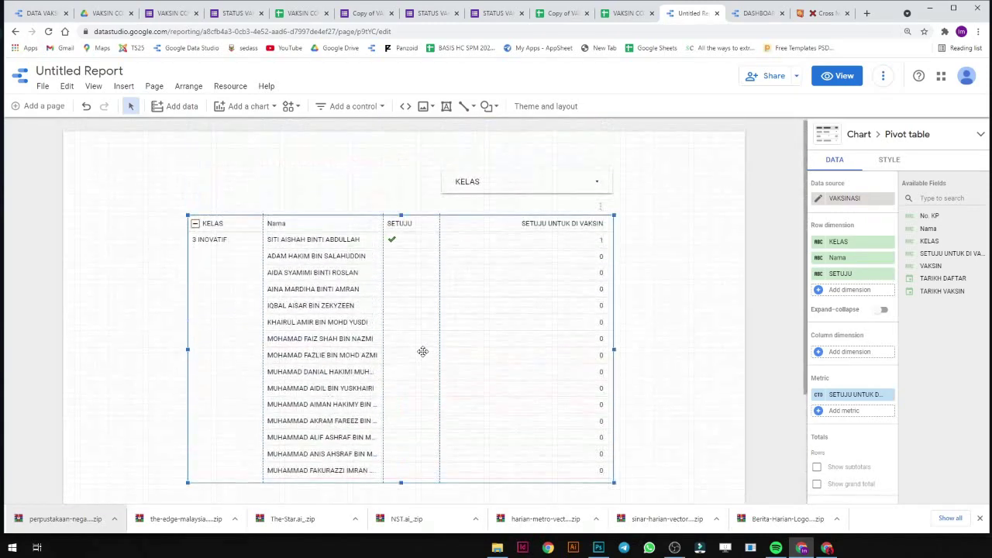
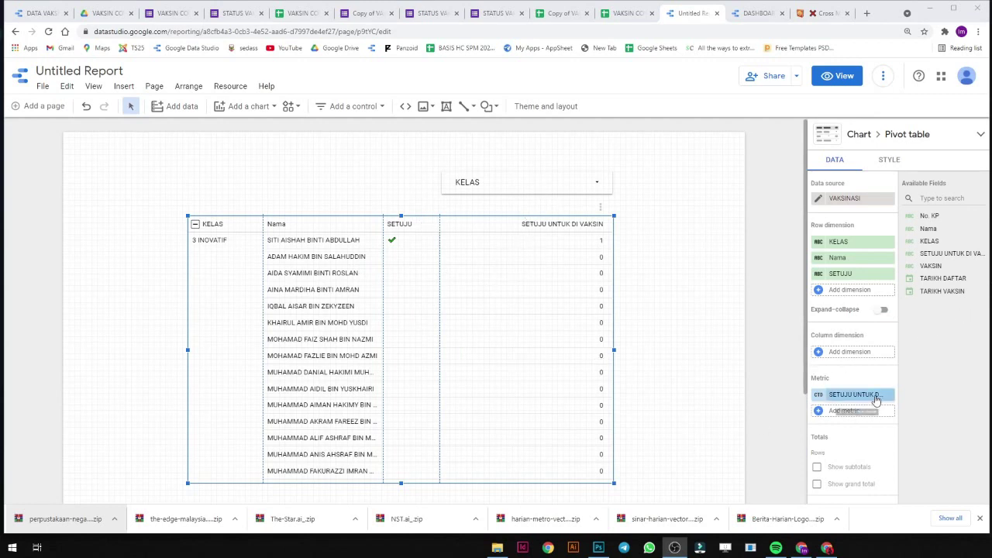
# Create a new column field and start its formula: CASE WHEN VAKSIN = "DOS PERTAMA" THEN "DOS PERTAMA".
pyautogui.click(850, 351)
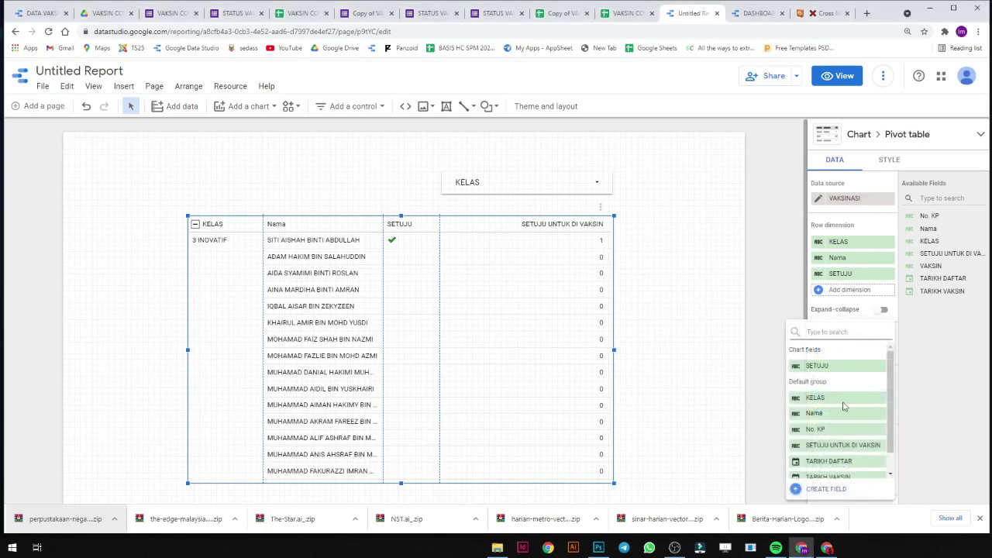
pyautogui.click(825, 489)
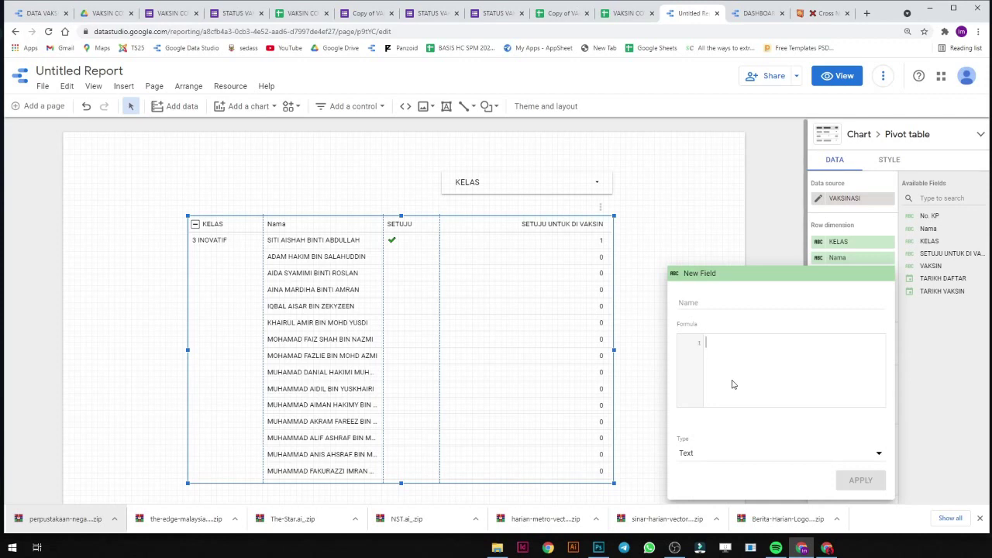
pyautogui.write('ca')
pyautogui.press('BackSpace')
pyautogui.press('BackSpace')
pyautogui.write('ca')
pyautogui.press('BackSpace')
pyautogui.press('BackSpace')
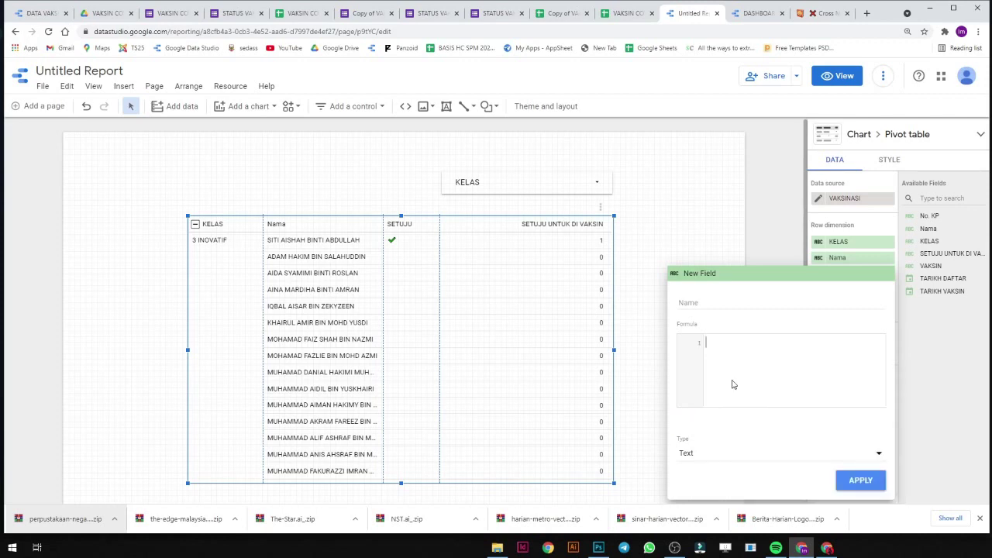
pyautogui.write('cas')
pyautogui.press('Return')
pyautogui.write('WHEN VAKS')
pyautogui.press('Return')
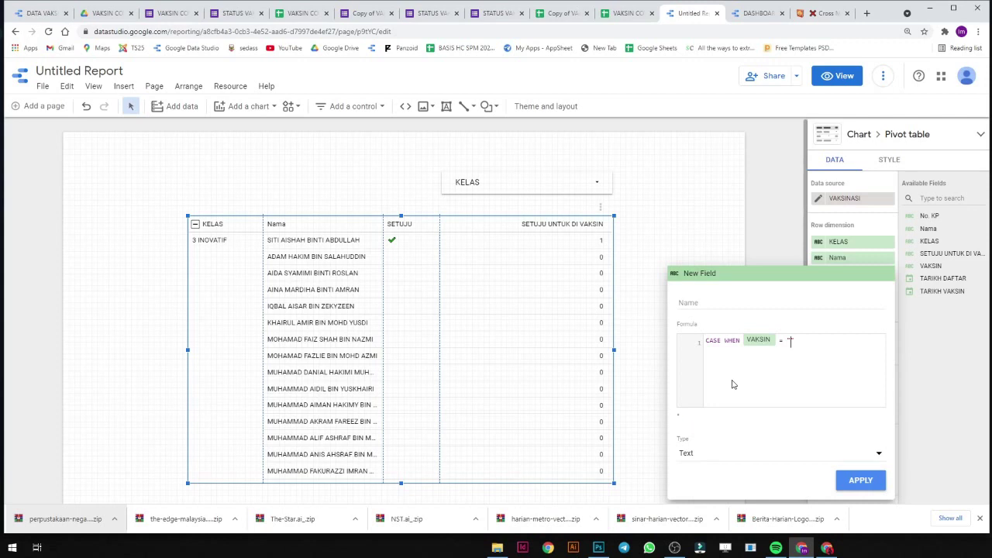
pyautogui.write('= "DOS PERTAM')
pyautogui.write('A" THEN')
pyautogui.write(' ""')
pyautogui.write('DOS PERTAMA')
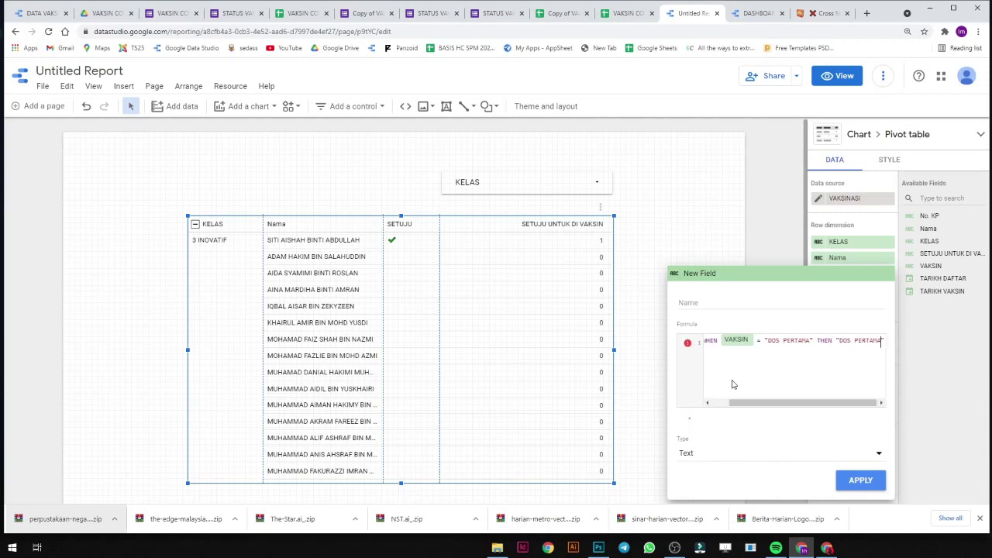
# Add a second line, WHEN VAKSIN = "DOS KEDUA" THEN "DOS KEDUA", and close the formula with END.
pyautogui.press('Return')
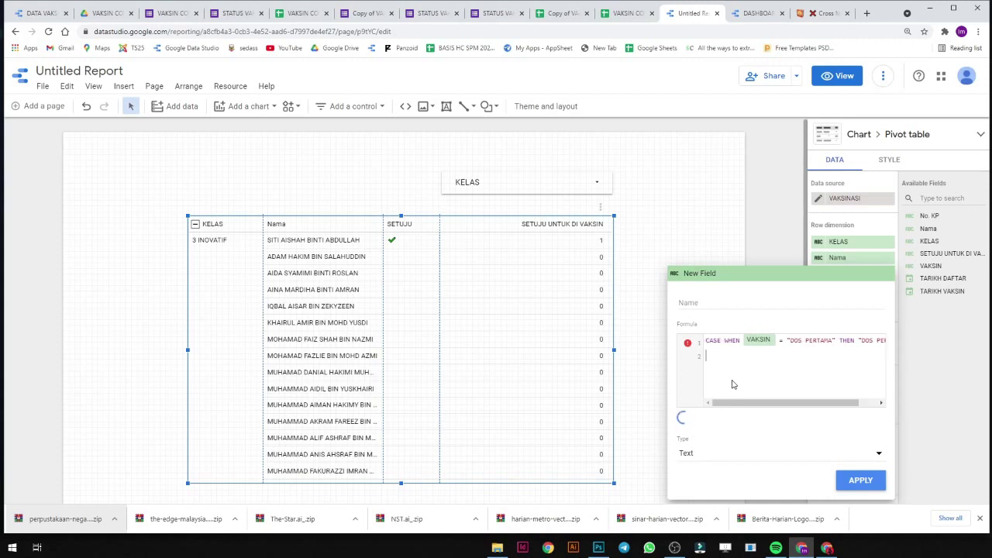
pyautogui.write('WHNE VALS')
pyautogui.press('BackSpace')
pyautogui.write('KSI')
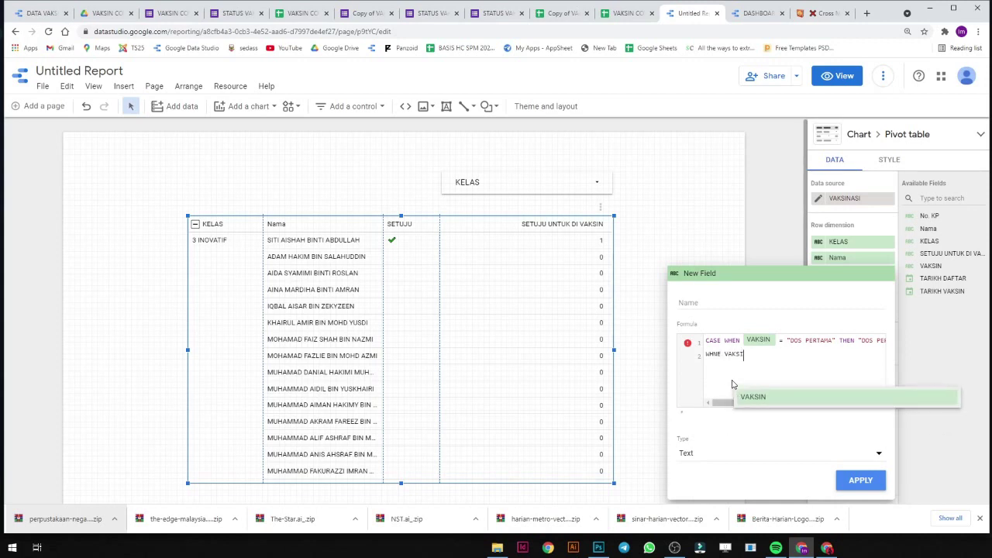
pyautogui.press('Return')
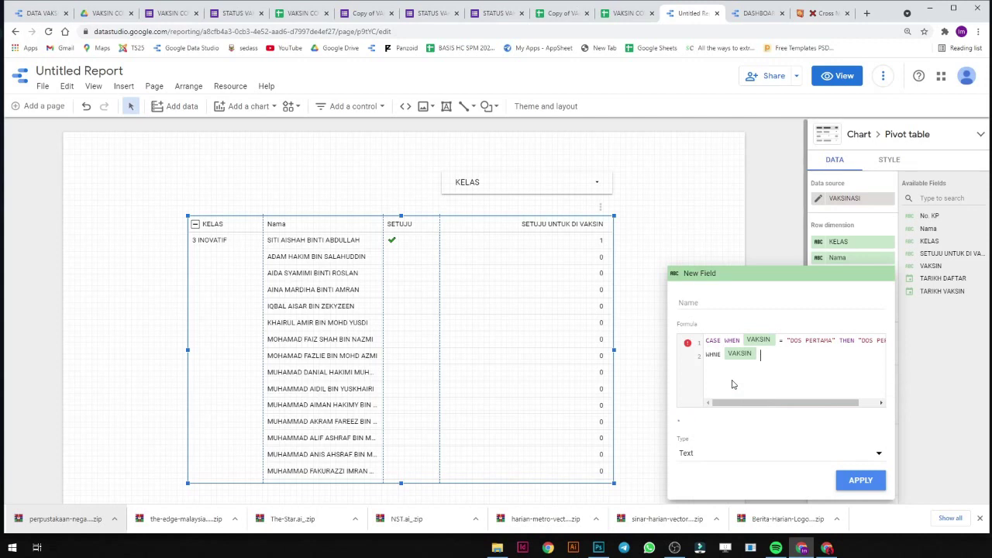
pyautogui.press('BackSpace')
pyautogui.write('DUA" TE')
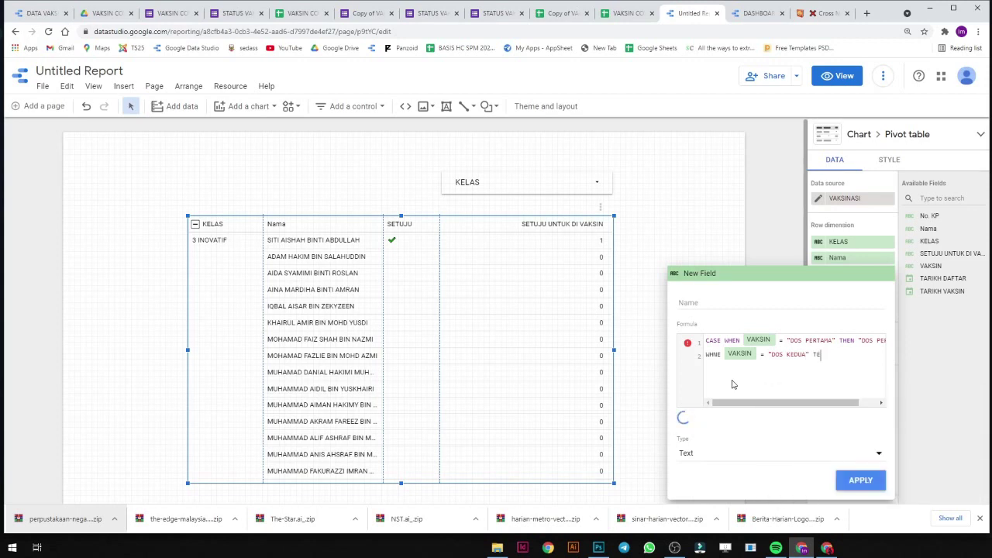
pyautogui.press('BackSpace')
pyautogui.write('HEN DOS')
pyautogui.press('BackSpace')
pyautogui.press('BackSpace')
pyautogui.press('BackSpace')
pyautogui.write('DOS KEDUA" END')
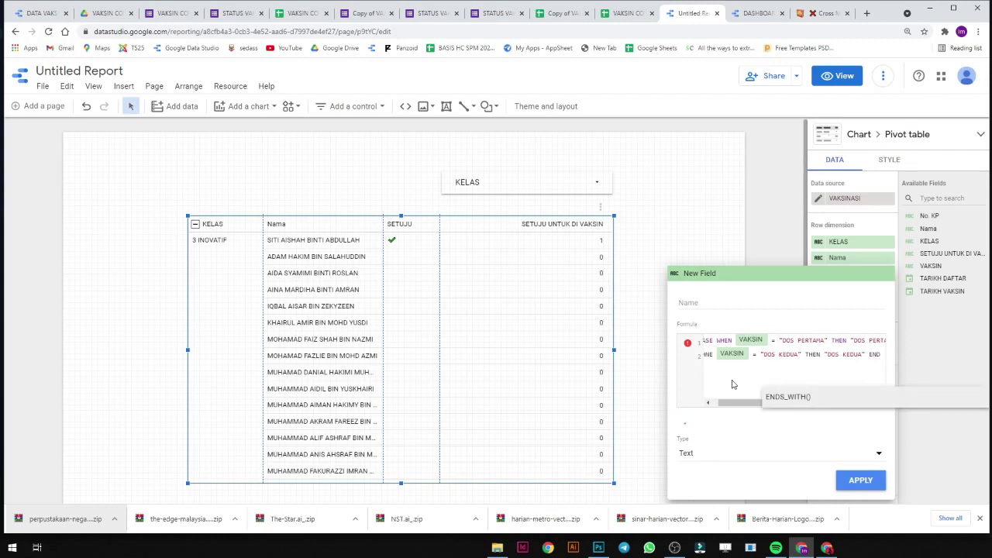
# Name the new calculated field DOS.
pyautogui.click(730, 308)
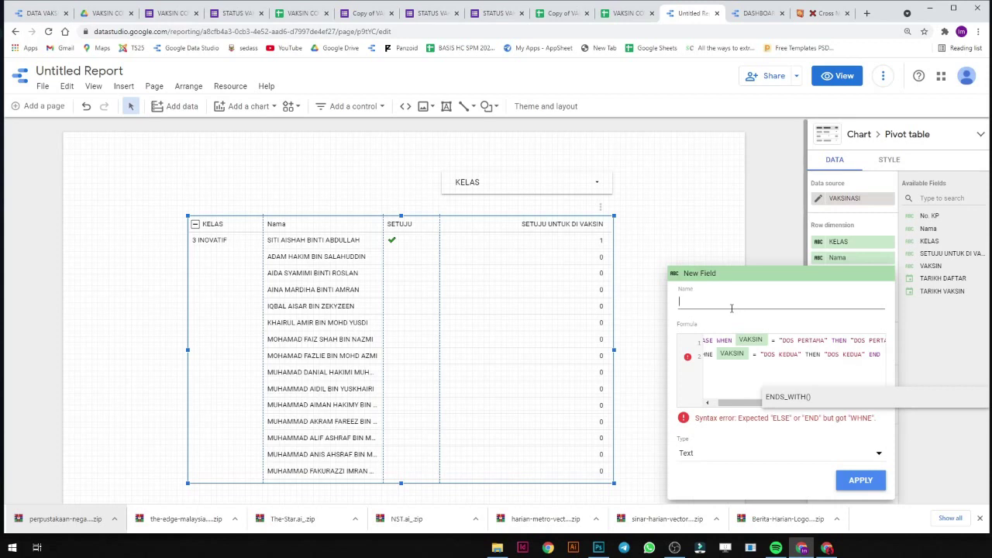
pyautogui.write('DOSE')
pyautogui.press('BackSpace')
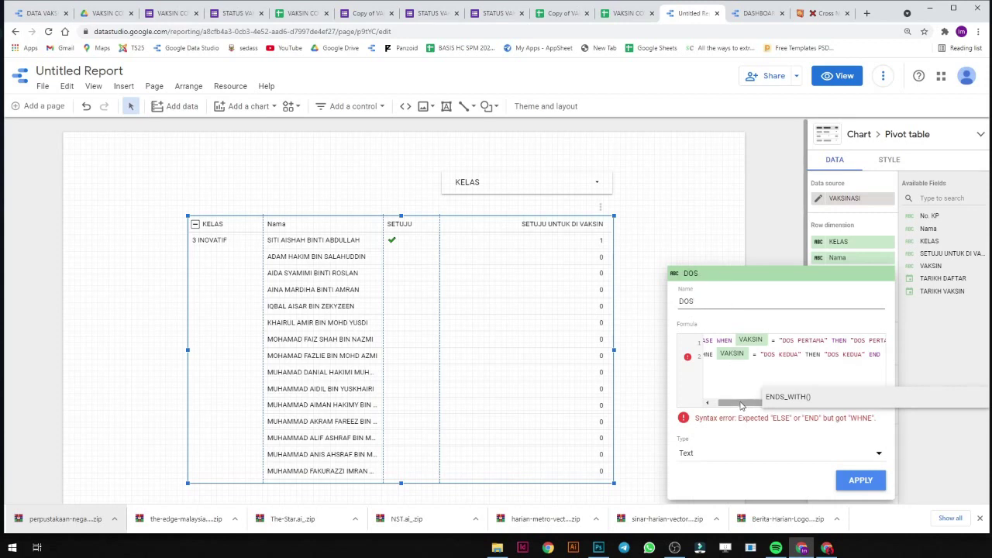
# Correct WHNE to WHEN on line 2 so the formula validates, then bring up the VAKSIN COVID (Responses) sheet.
pyautogui.moveTo(740, 404)
pyautogui.mouseDown()
pyautogui.moveTo(717, 406)
pyautogui.moveTo(735, 406)
pyautogui.mouseUp()
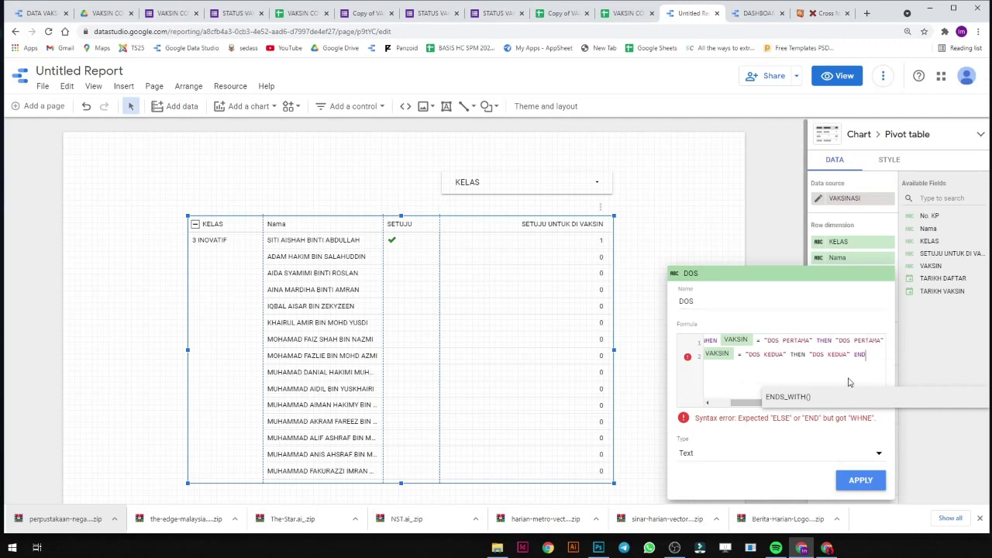
pyautogui.moveTo(745, 404); pyautogui.dragTo(725, 404)
pyautogui.moveTo(721, 357); pyautogui.dragTo(705, 357)
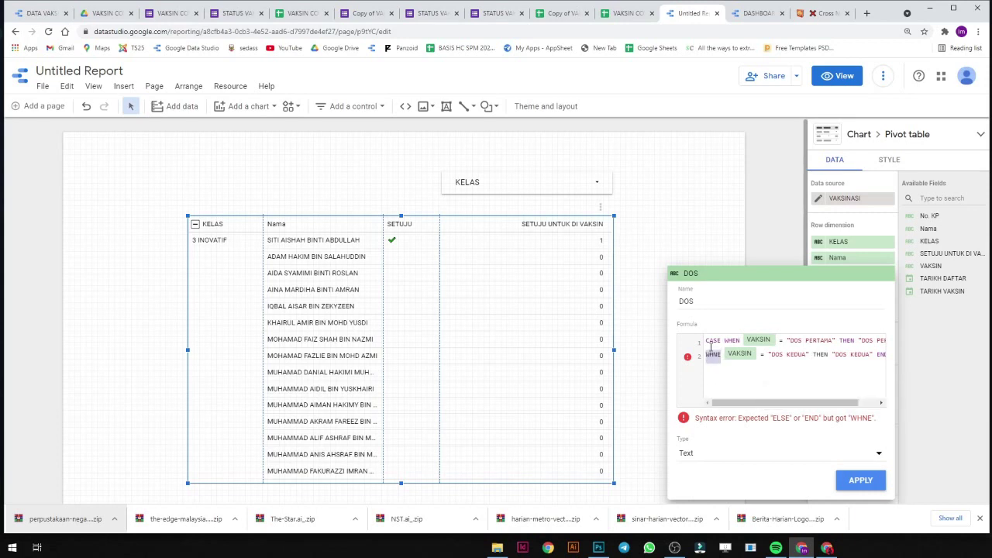
pyautogui.write('WHEN')
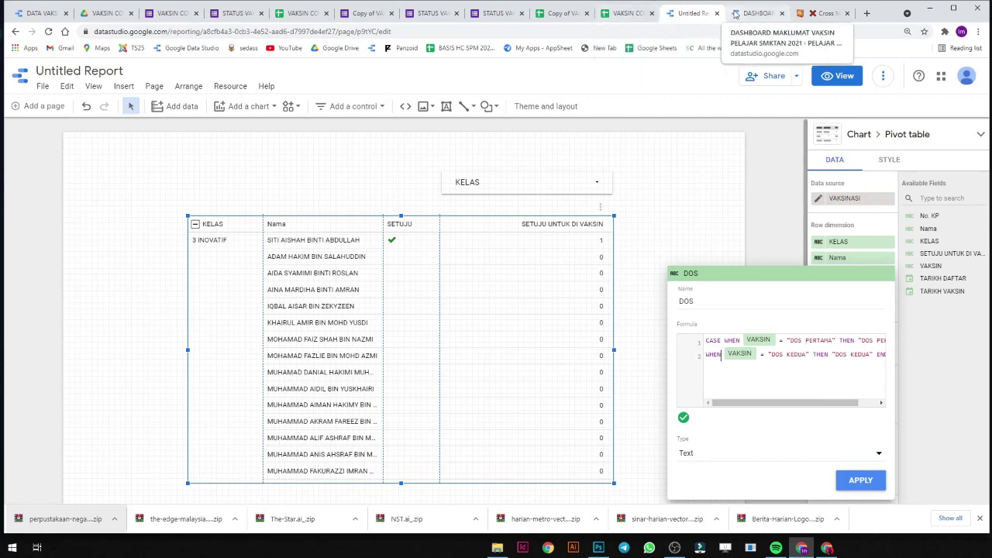
pyautogui.click(627, 13)
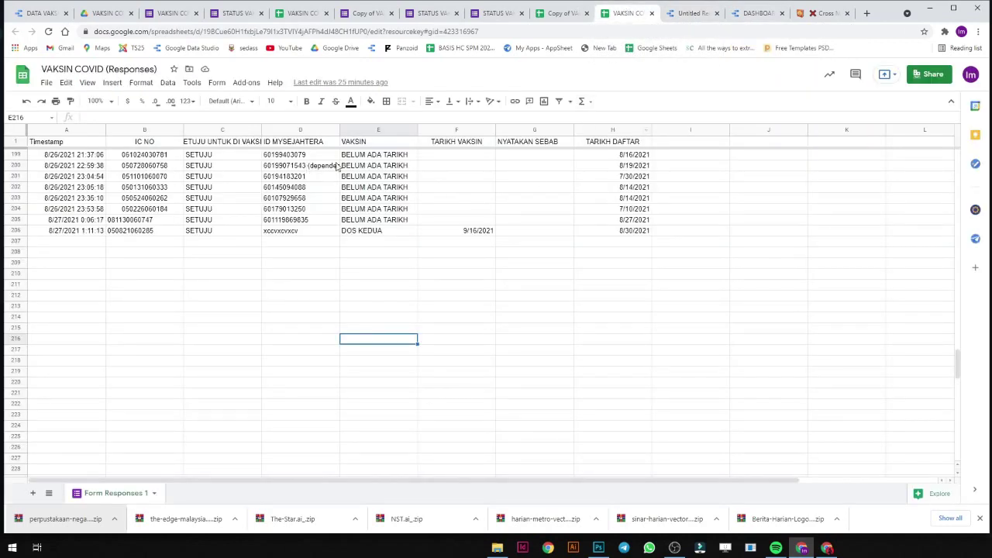
# Check the exact VAKSIN answers, such as DOS PERTAMA, in column F of Form Responses 1, then return to the report.
pyautogui.click(546, 16)
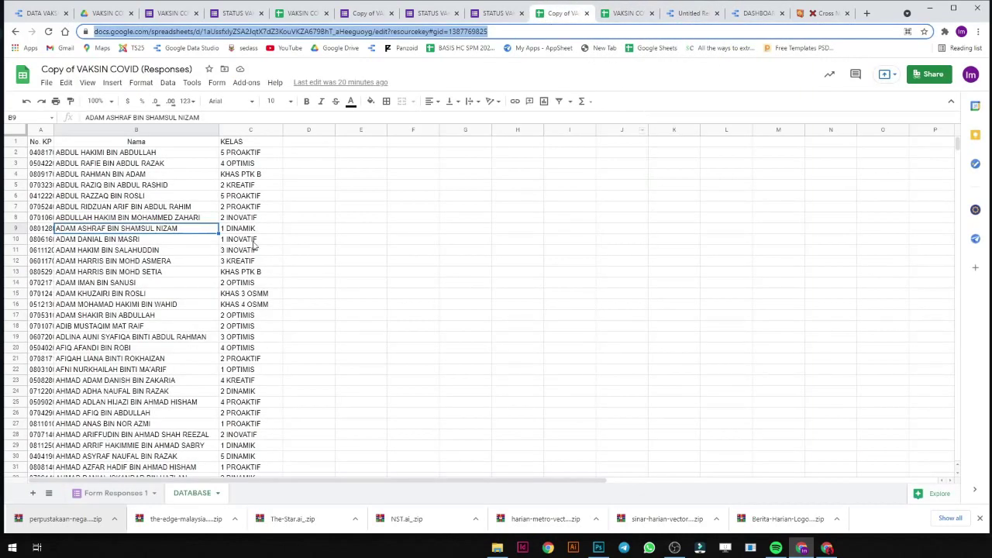
pyautogui.click(115, 494)
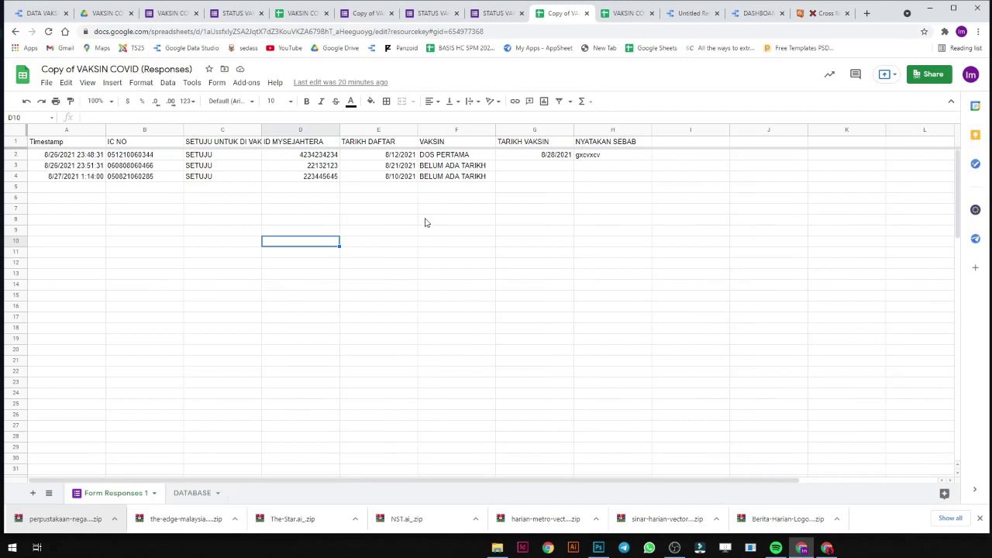
pyautogui.moveTo(460, 156); pyautogui.dragTo(460, 178)
pyautogui.click(463, 156)
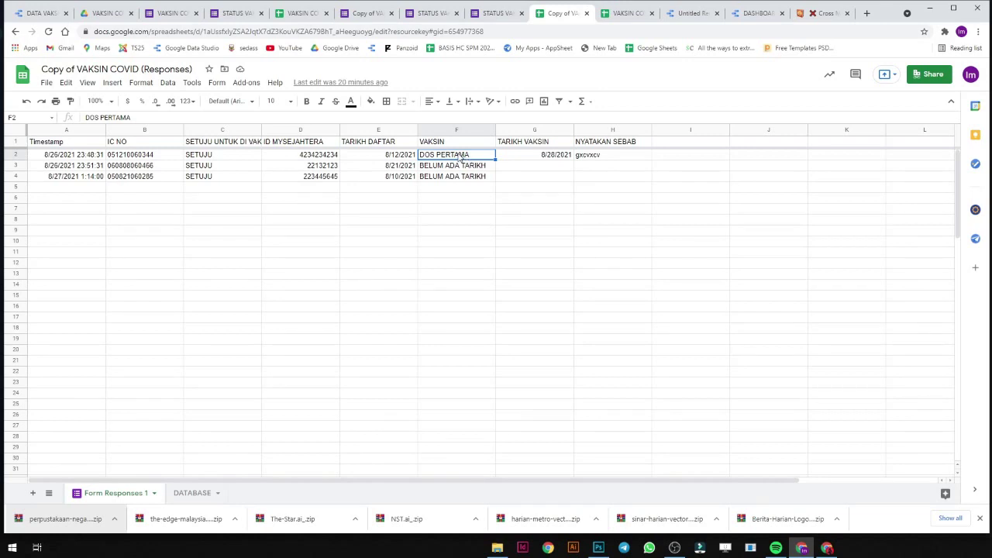
pyautogui.click(690, 13)
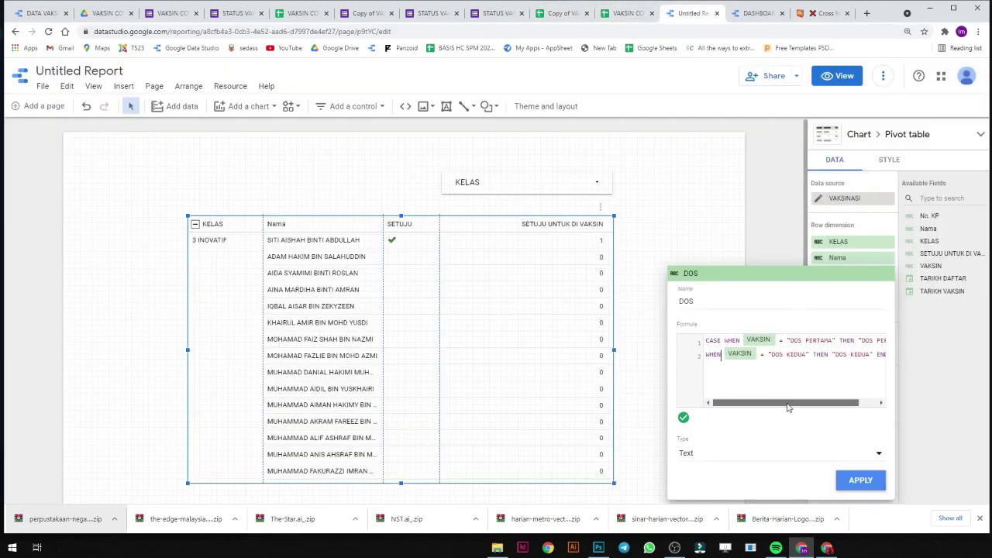
# Apply the DOS field as the pivot table's column dimension and scroll down to the Metric section.
pyautogui.moveTo(787, 403); pyautogui.dragTo(718, 400)
pyautogui.click(860, 479)
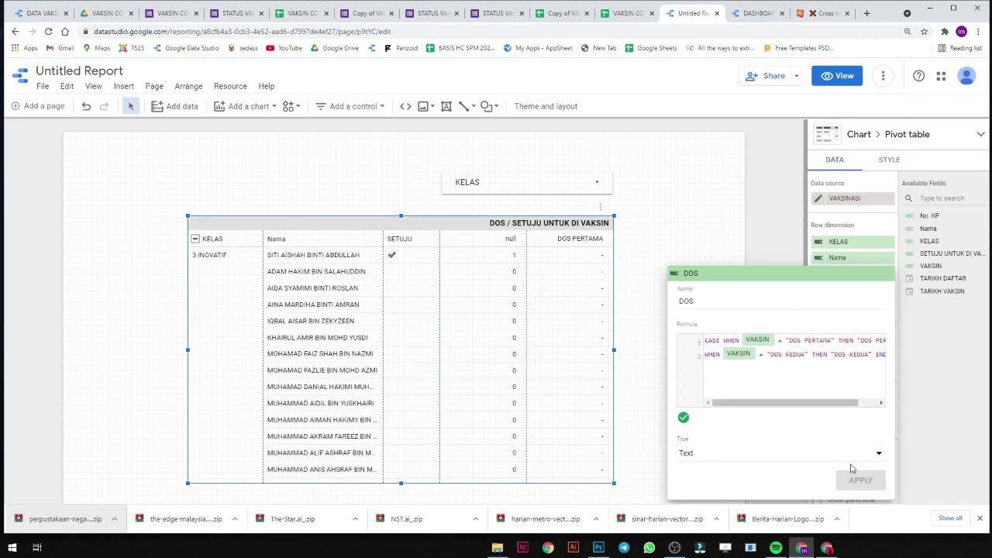
pyautogui.click(762, 253)
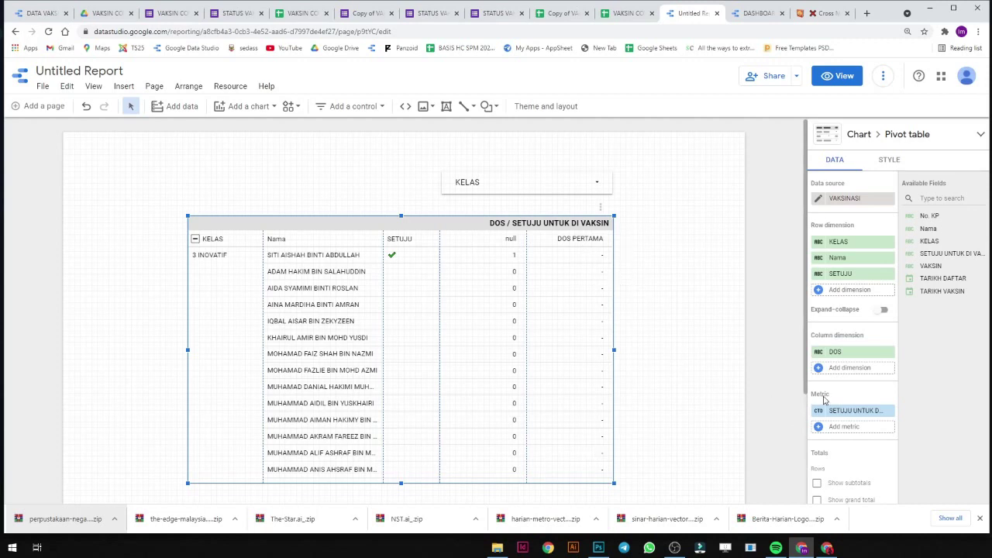
pyautogui.scroll(-1, 860, 306)
pyautogui.scroll(-1, 852, 357)
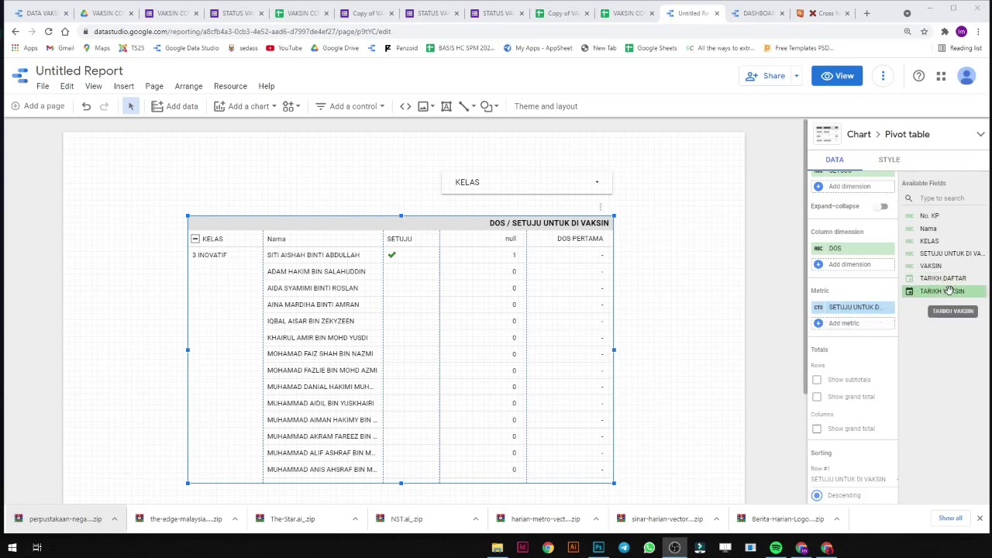
# Make TARIKH VAKSIN the metric with Max aggregation and Date type, so Aug 28, 2021 appears under DOS PERTAMA.
pyautogui.moveTo(949, 290); pyautogui.dragTo(854, 308)
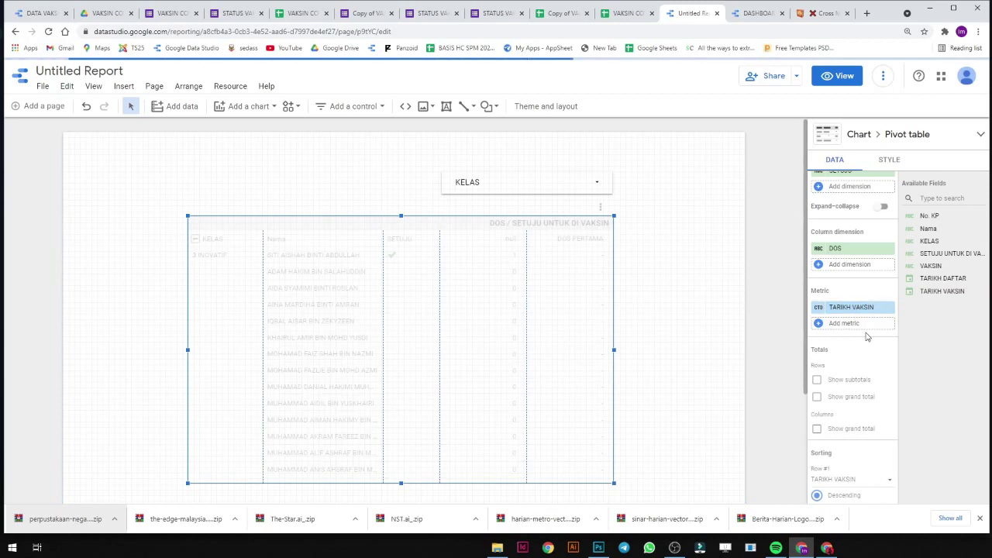
pyautogui.click(820, 309)
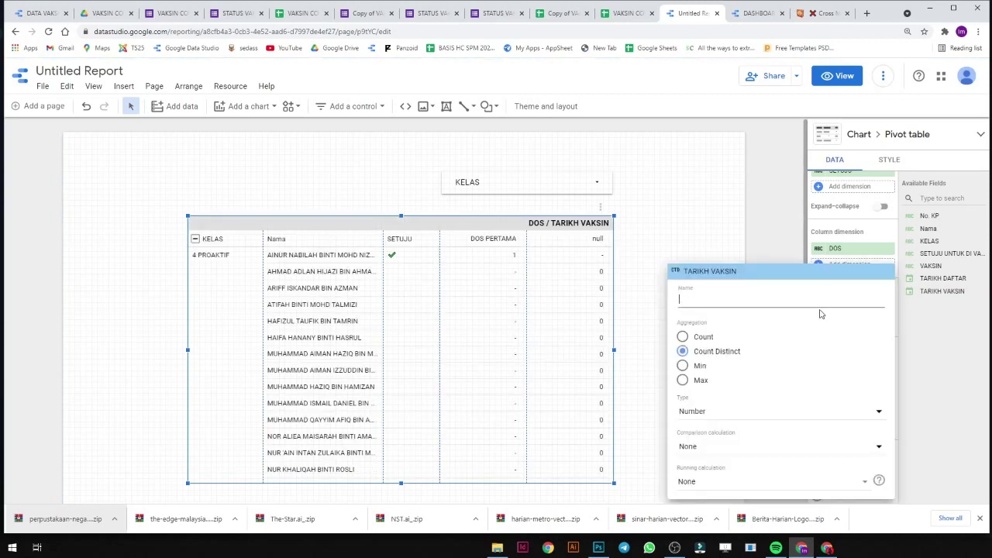
pyautogui.click(772, 410)
pyautogui.moveTo(691, 448)
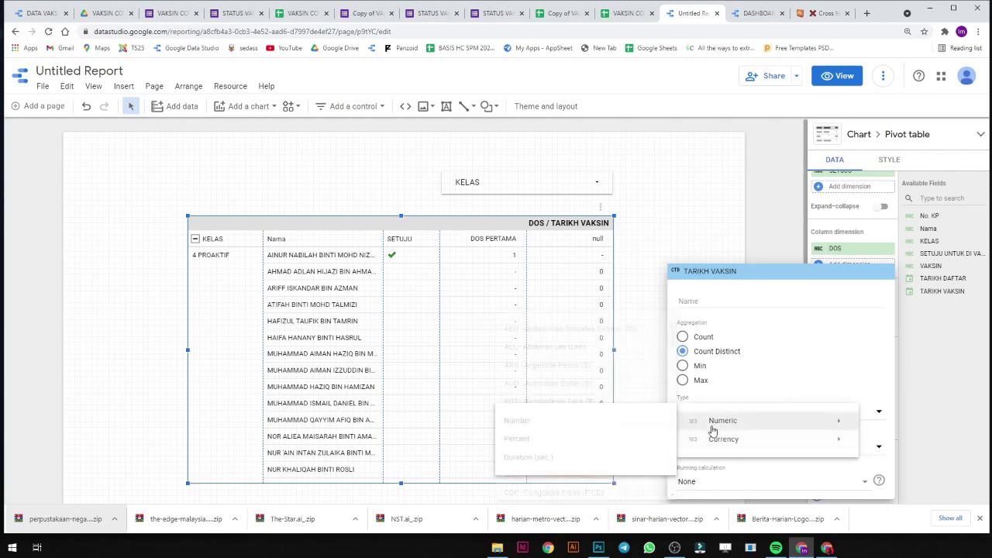
pyautogui.moveTo(740, 423)
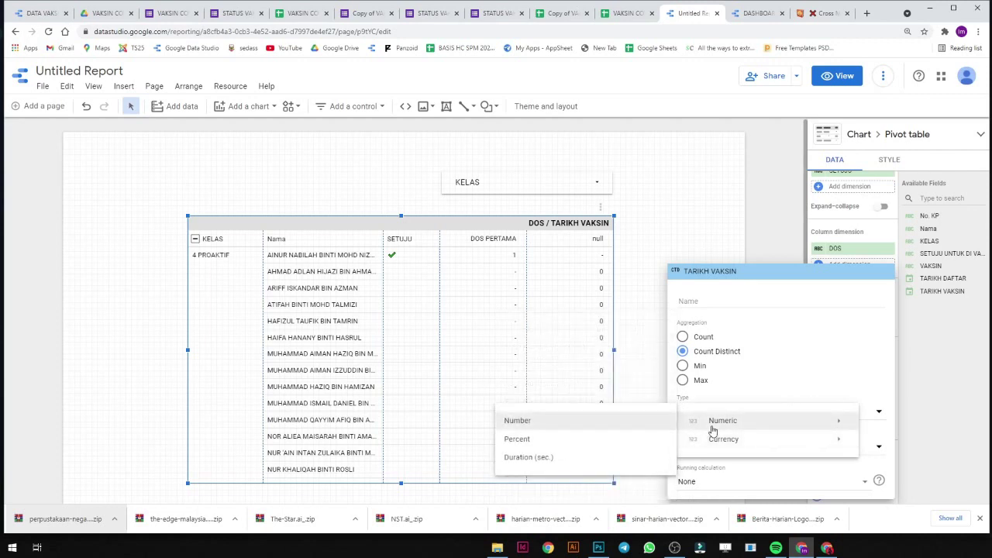
pyautogui.click(697, 381)
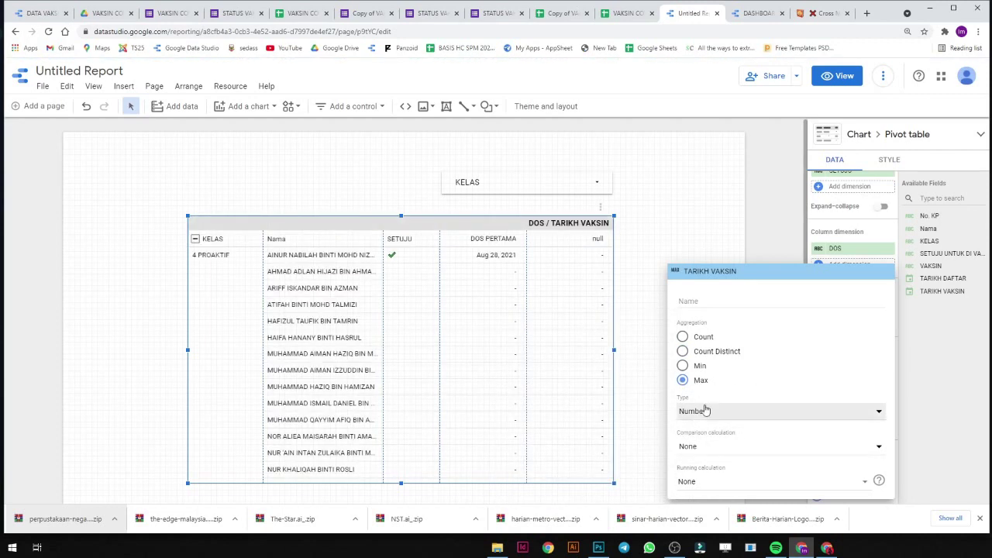
pyautogui.click(698, 410)
pyautogui.moveTo(743, 421)
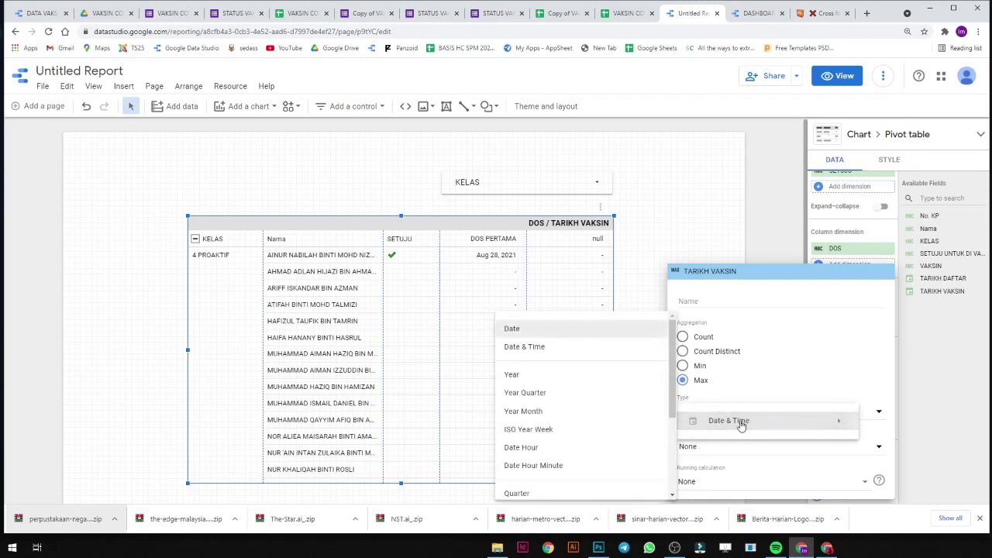
pyautogui.click(603, 335)
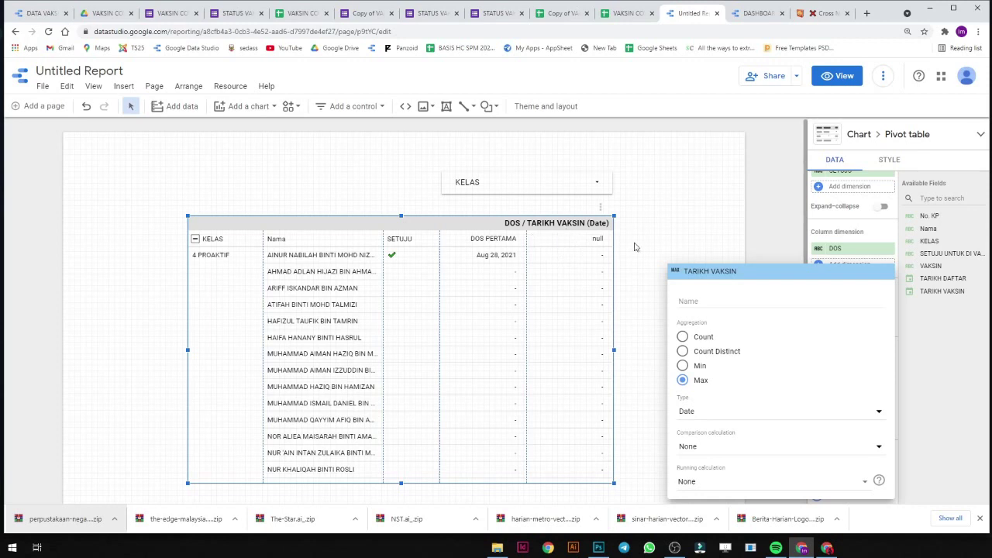
pyautogui.click(710, 233)
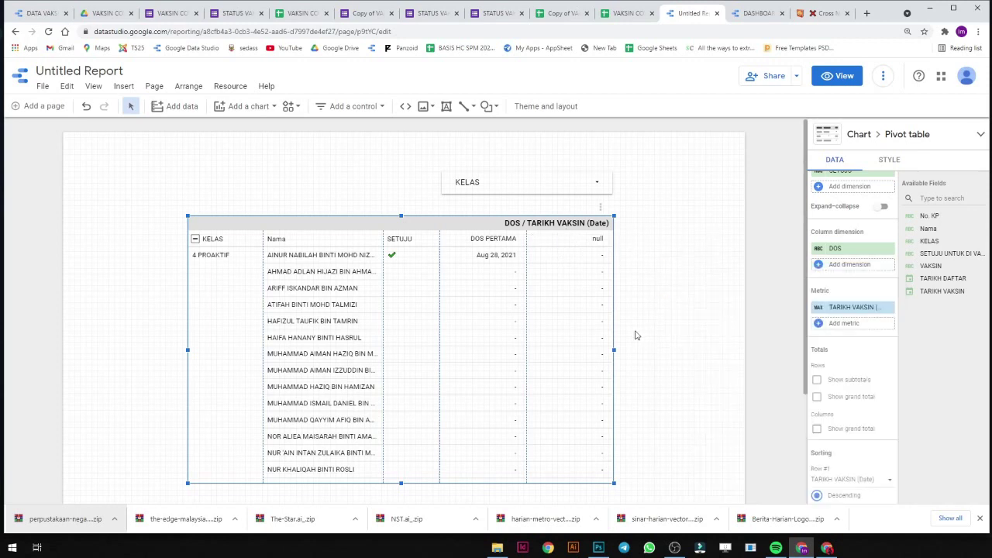
pyautogui.moveTo(482, 303); pyautogui.dragTo(484, 310)
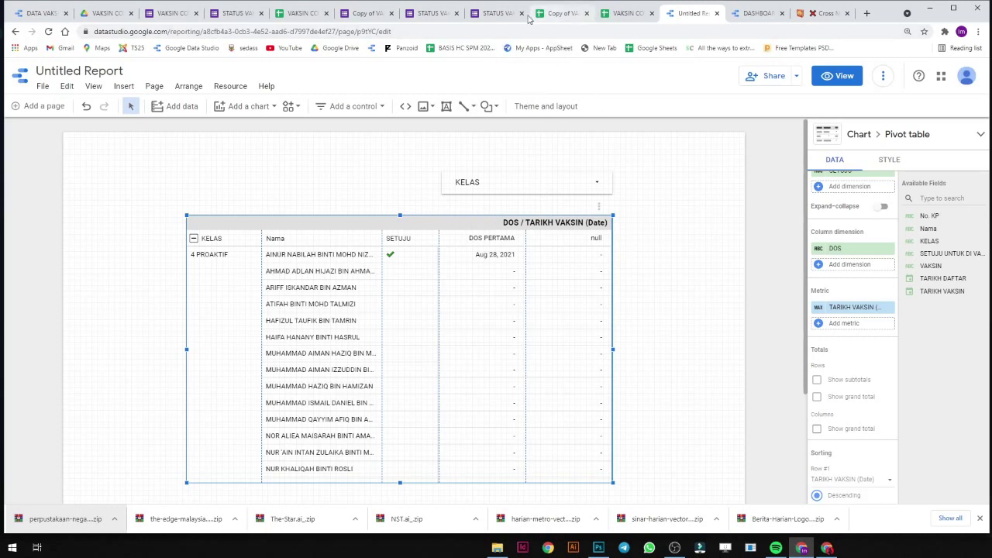
# Copy the first student's IC number from cell B2 of the responses sheet and bring up the live form.
pyautogui.click(372, 18)
pyautogui.scroll(1, 625, 247)
pyautogui.scroll(1, 625, 248)
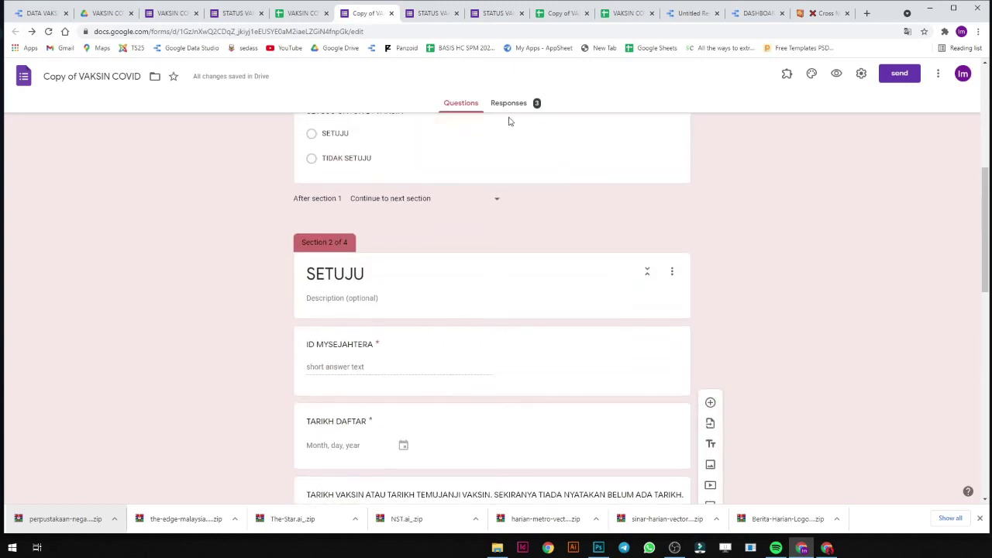
pyautogui.click(563, 14)
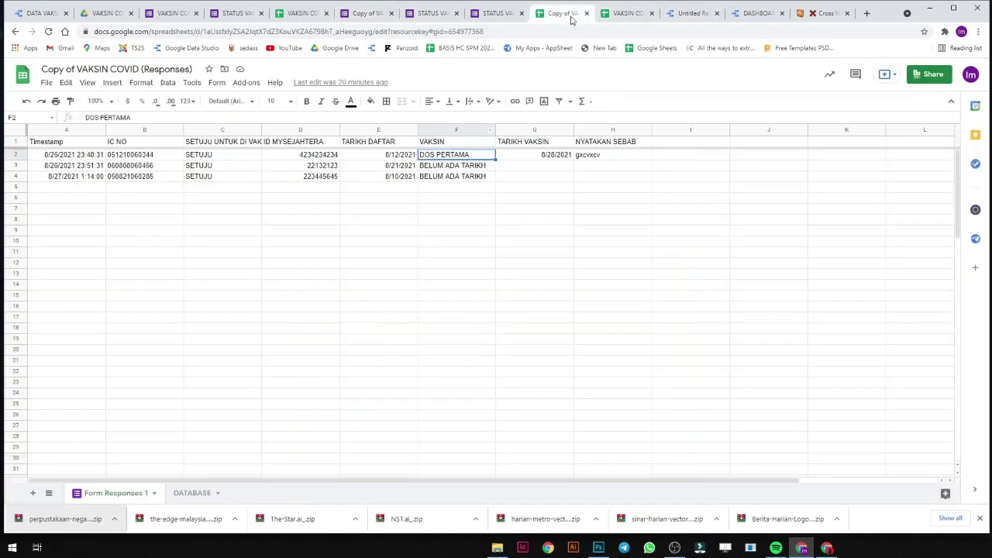
pyautogui.click(346, 231)
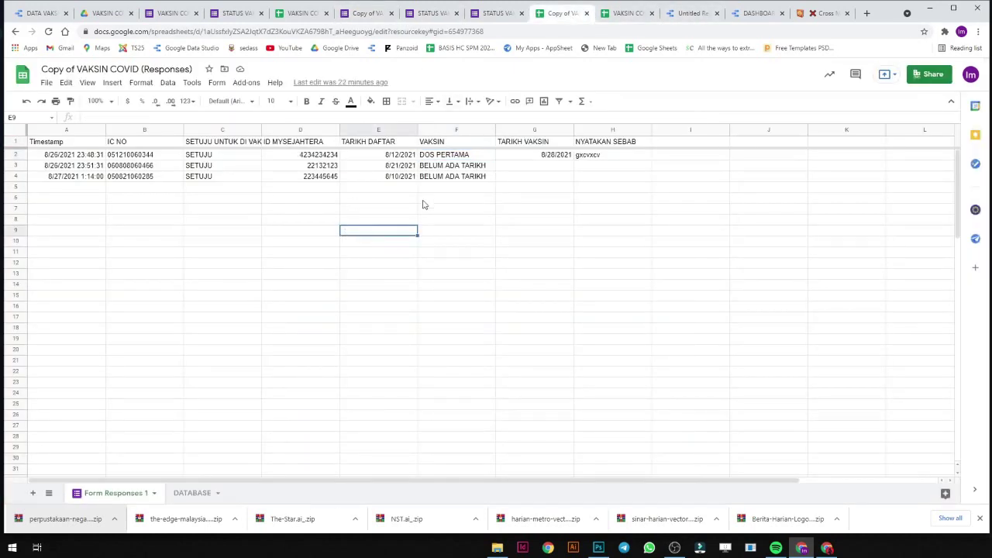
pyautogui.click(120, 179)
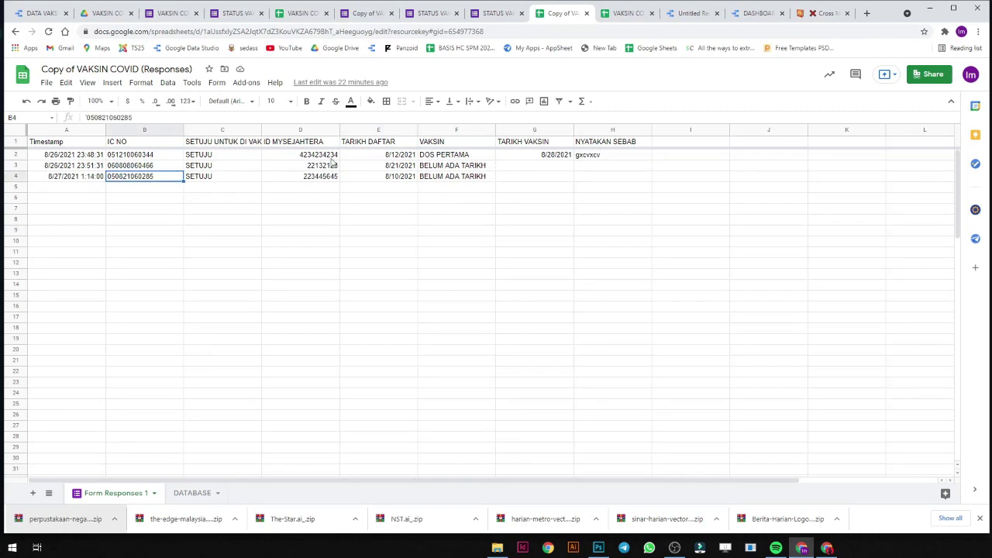
pyautogui.click(160, 157)
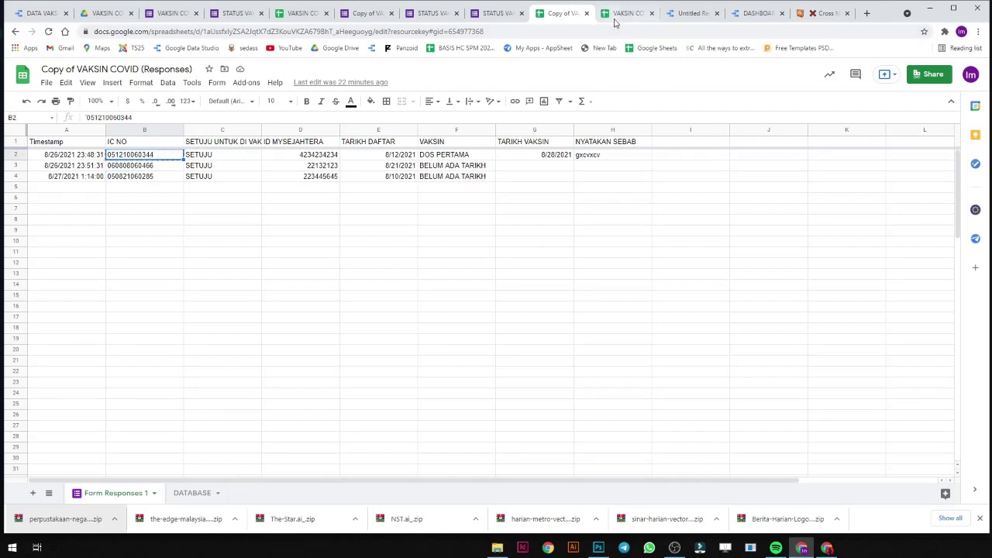
pyautogui.click(432, 13)
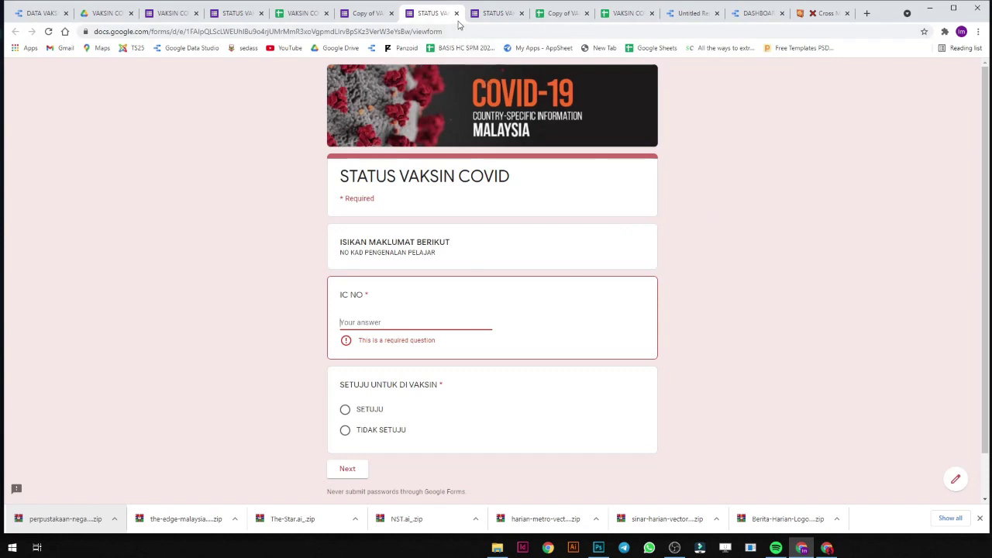
# Preview the form again, paste the IC number into IC NO, and answer SETUJU.
pyautogui.click(456, 13)
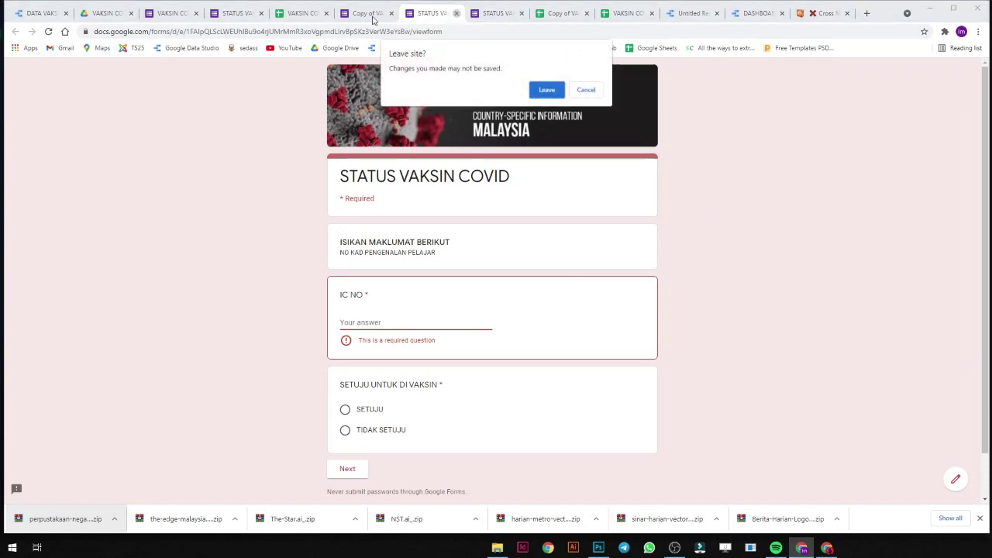
pyautogui.click(545, 89)
pyautogui.click(387, 16)
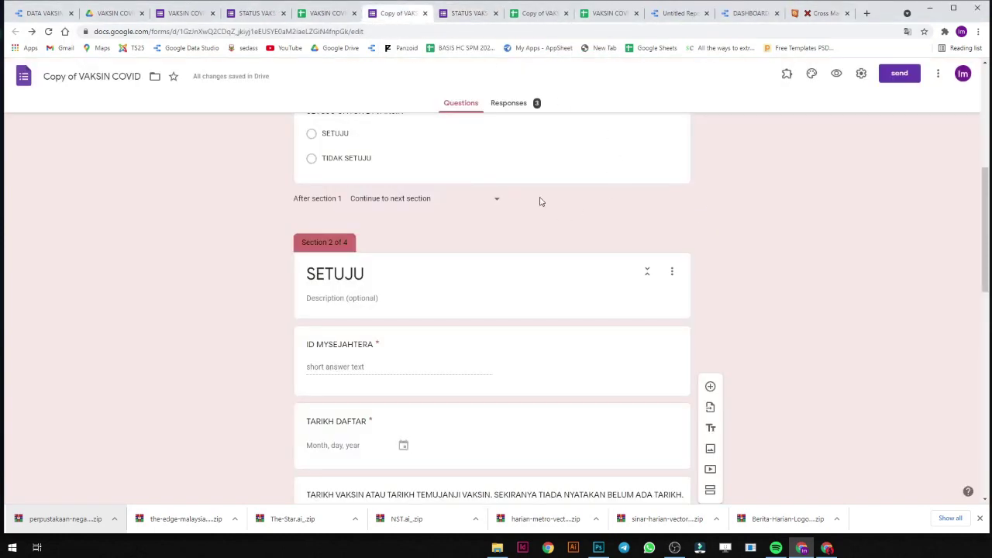
pyautogui.click(812, 73)
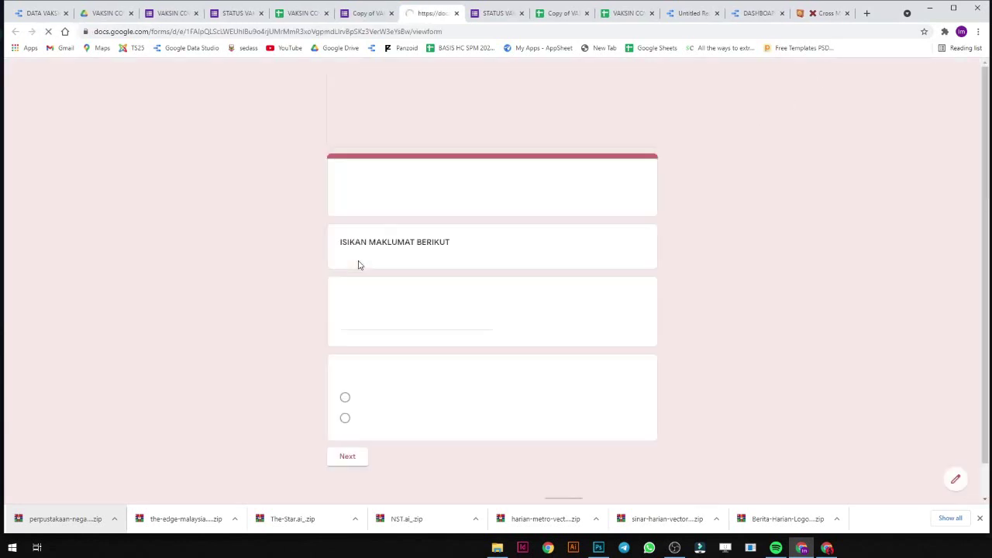
pyautogui.click(405, 320)
pyautogui.hotkey('ctrl', 'v')
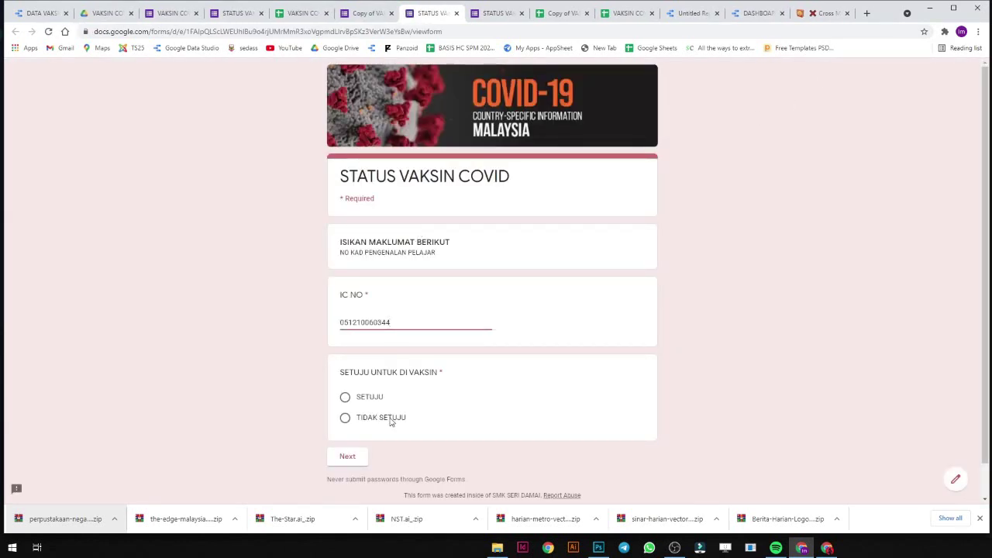
pyautogui.click(364, 398)
pyautogui.click(355, 459)
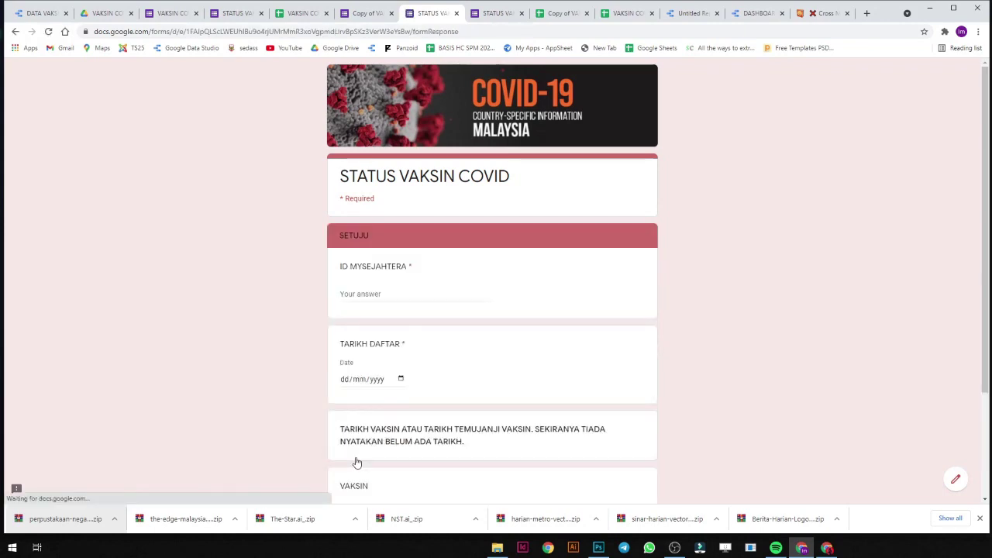
# Fill ID MYSEJAHTERA, register date 30/08/2021, dose DOS KEDUA, and vaccine date 15/09/2021, then submit.
pyautogui.click(387, 294)
pyautogui.write('dfs')
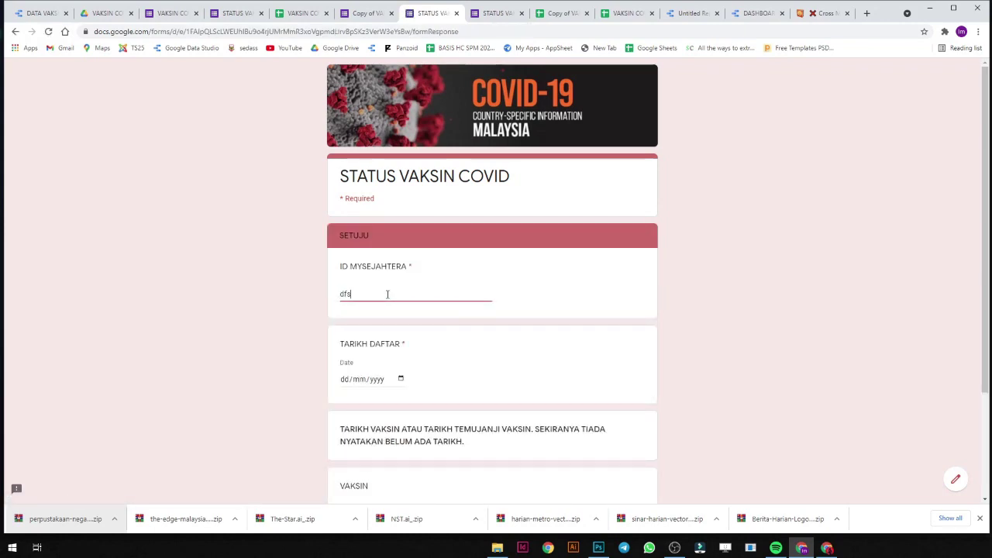
pyautogui.write('dfsdfs')
pyautogui.click(401, 377)
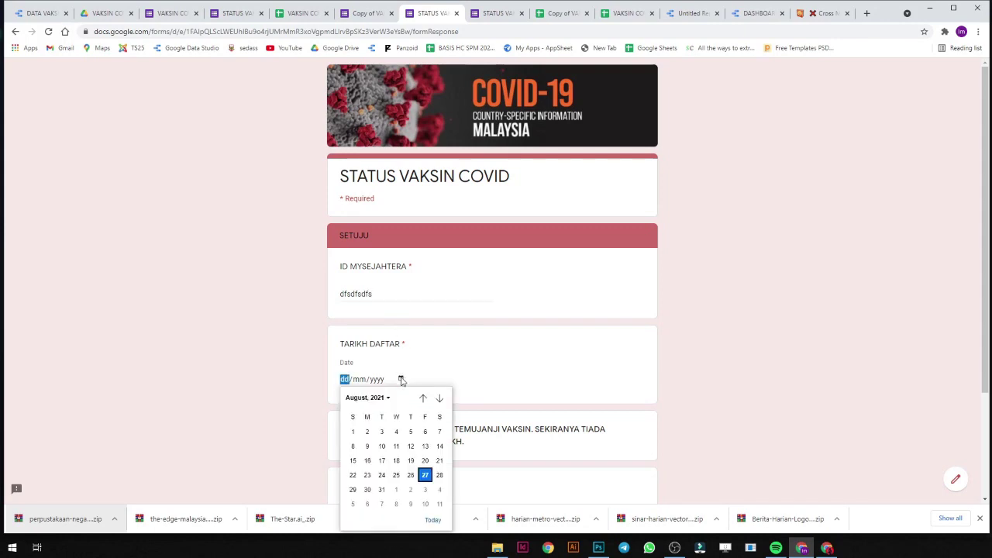
pyautogui.click(367, 489)
pyautogui.scroll(-2, 521, 415)
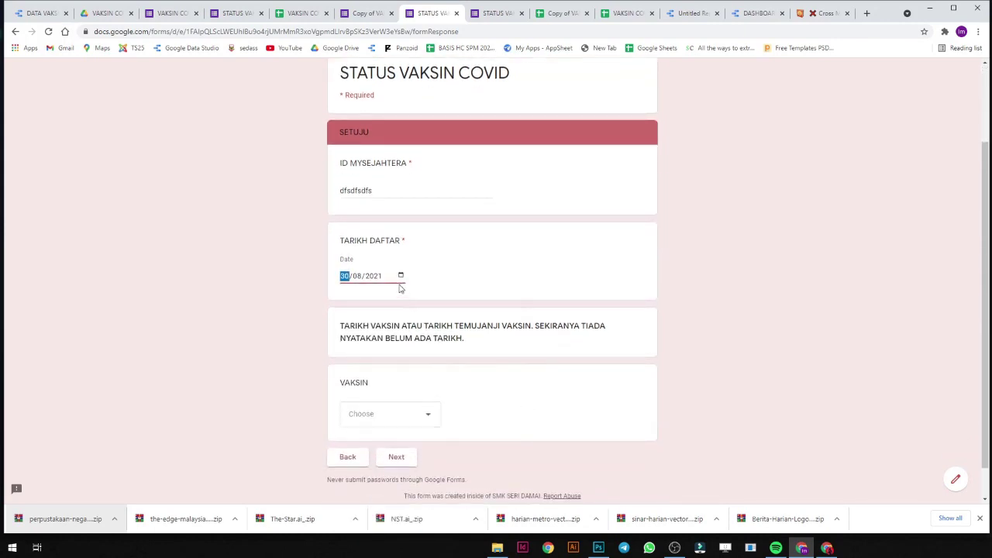
pyautogui.click(401, 422)
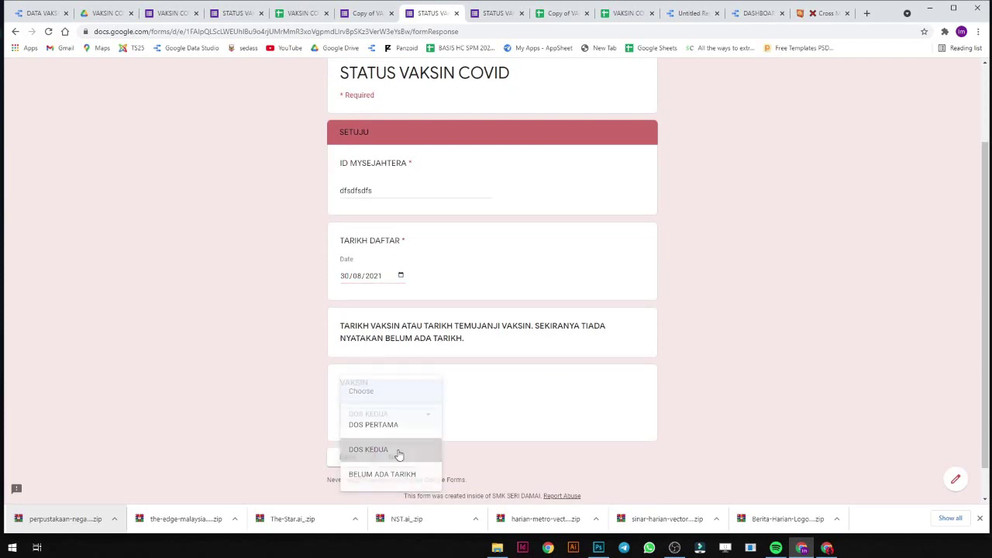
pyautogui.click(399, 453)
pyautogui.click(414, 456)
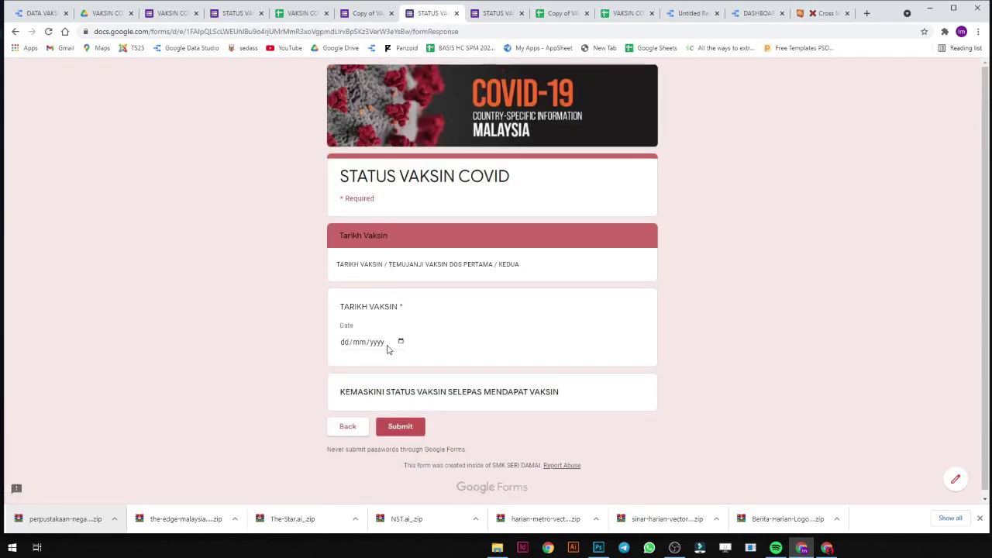
pyautogui.click(399, 343)
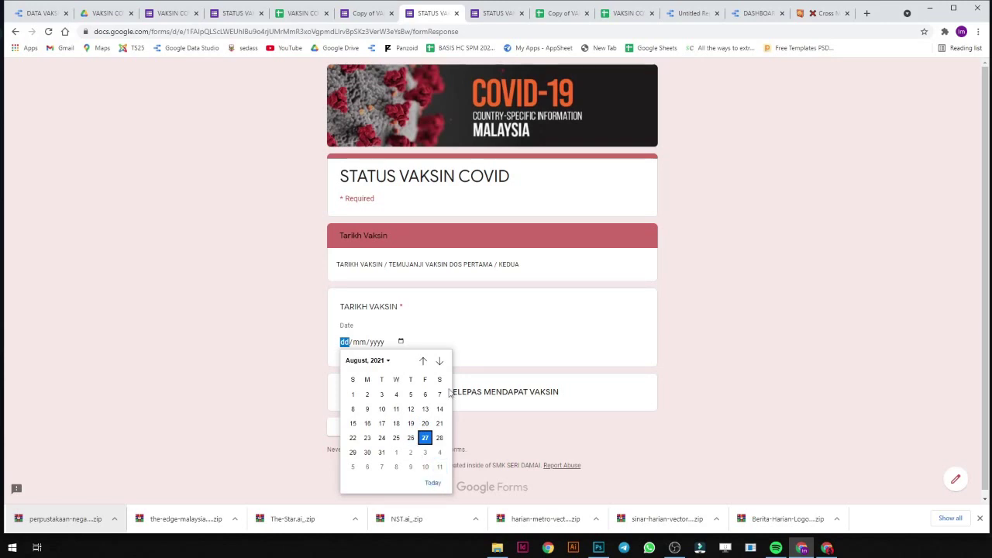
pyautogui.click(439, 361)
pyautogui.click(396, 423)
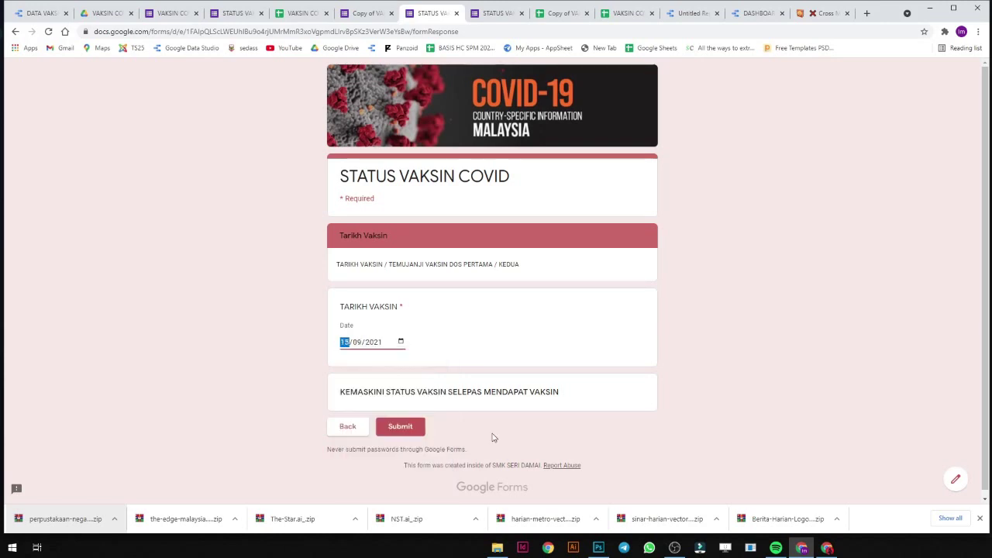
pyautogui.click(400, 427)
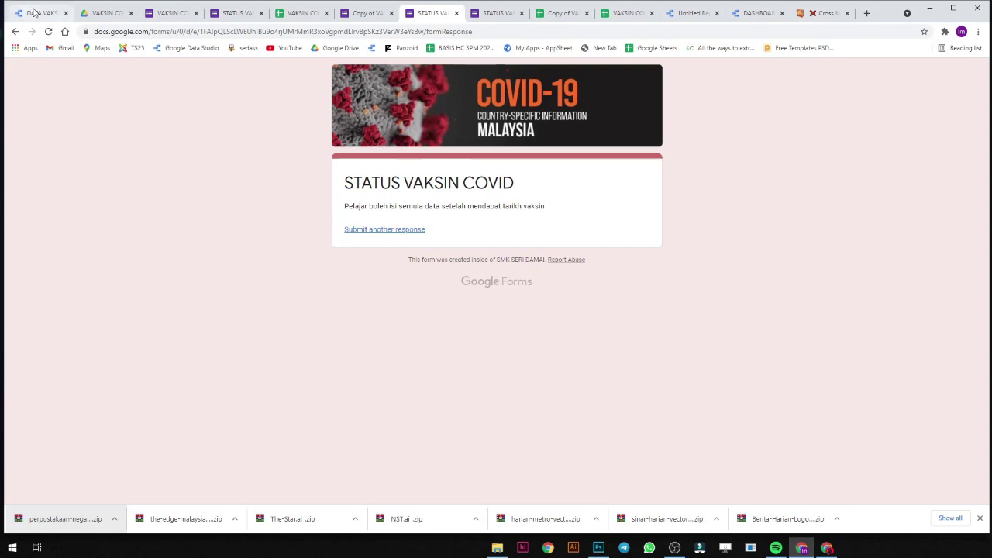
# Refresh the report data so Sep 15, 2021 appears under DOS KEDUA, and widen the date columns.
pyautogui.click(701, 13)
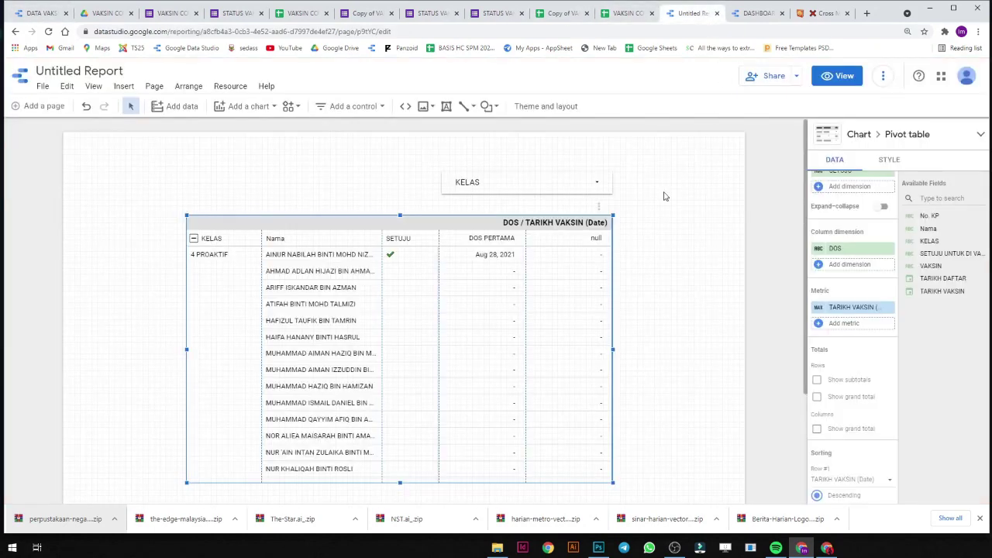
pyautogui.click(883, 75)
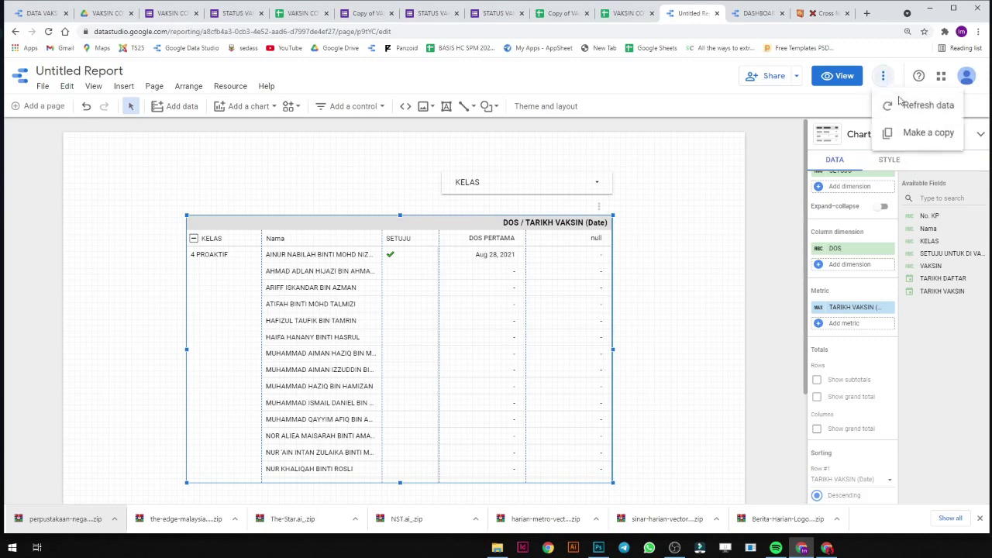
pyautogui.click(905, 109)
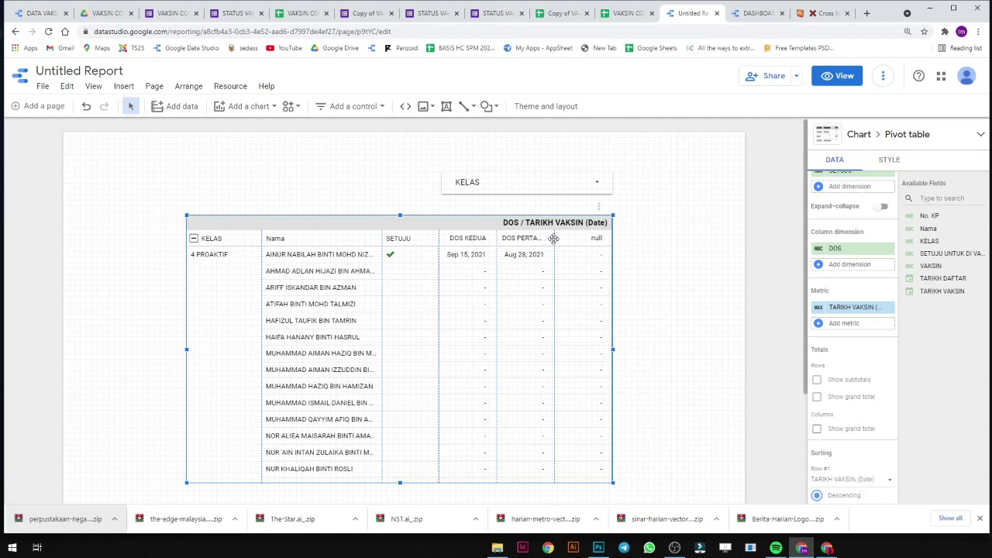
pyautogui.moveTo(556, 239); pyautogui.dragTo(568, 238)
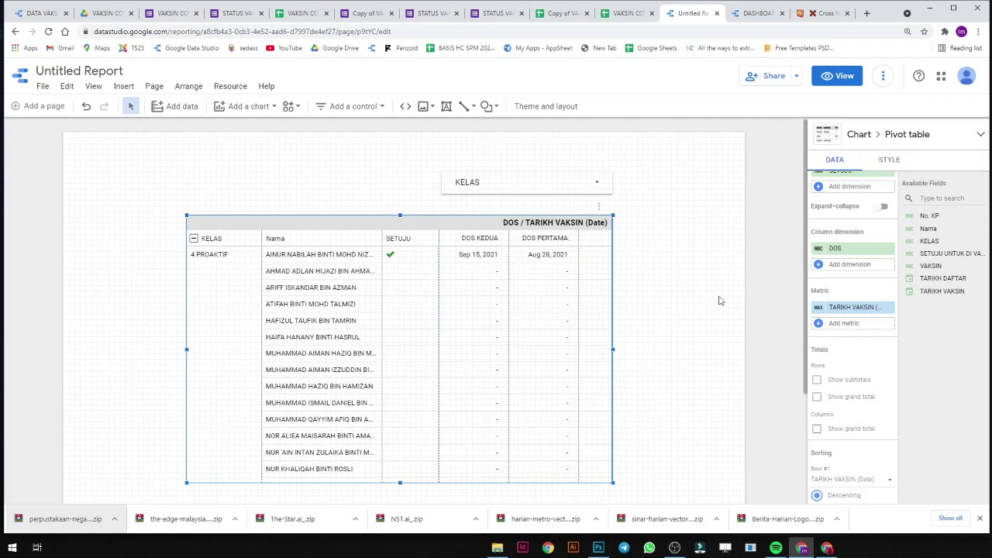
# Sort rows by TARIKH VAKSIN (Date) and columns by DOS, then fit the table's width to its columns.
pyautogui.scroll(3, 875, 282)
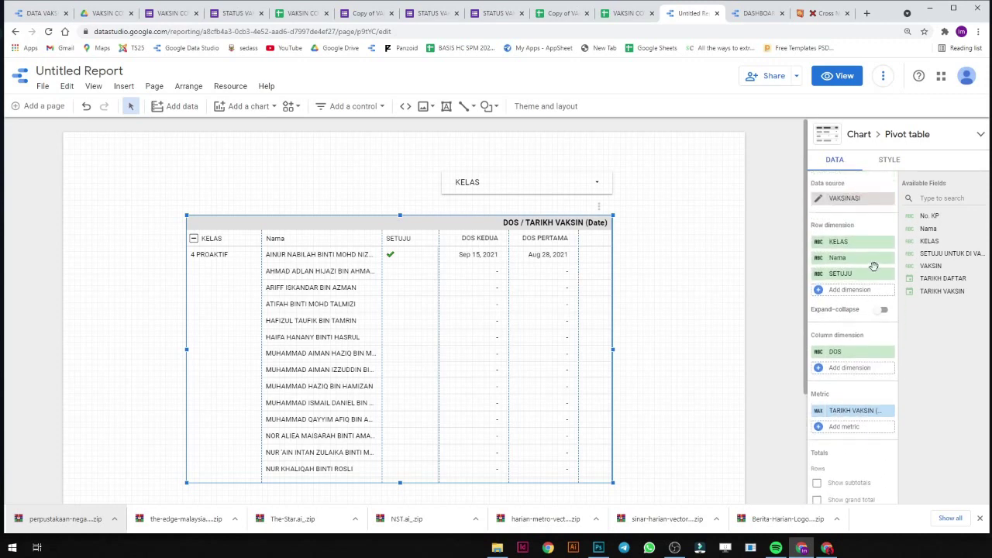
pyautogui.scroll(-5, 873, 272)
pyautogui.scroll(-2, 873, 266)
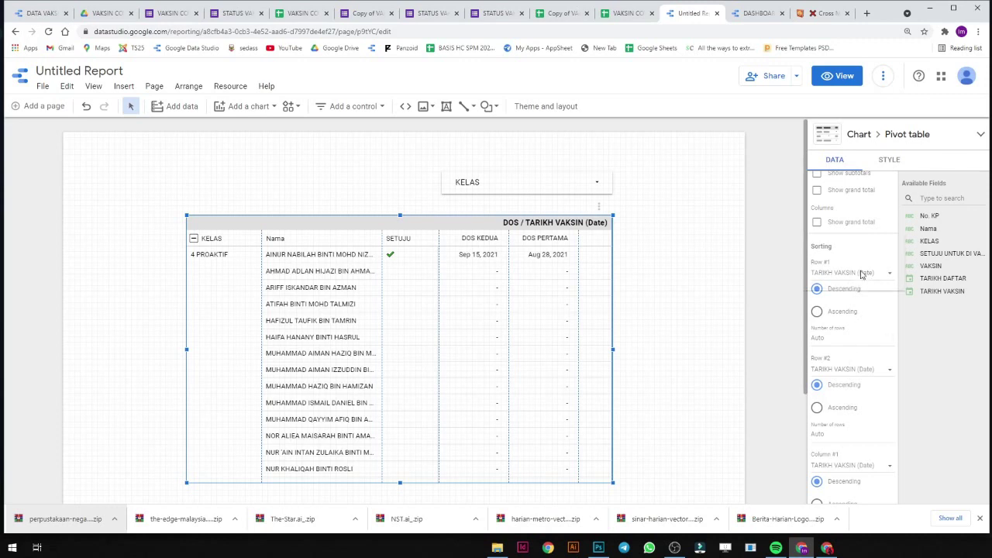
pyautogui.click(861, 275)
pyautogui.click(862, 273)
pyautogui.scroll(-1, 856, 430)
pyautogui.scroll(-2, 856, 403)
pyautogui.click(849, 311)
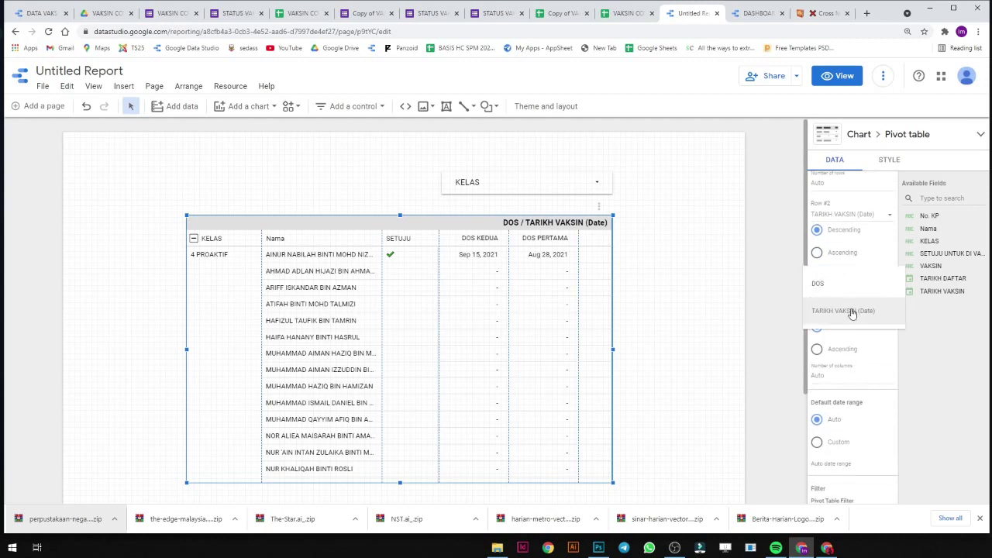
pyautogui.click(853, 292)
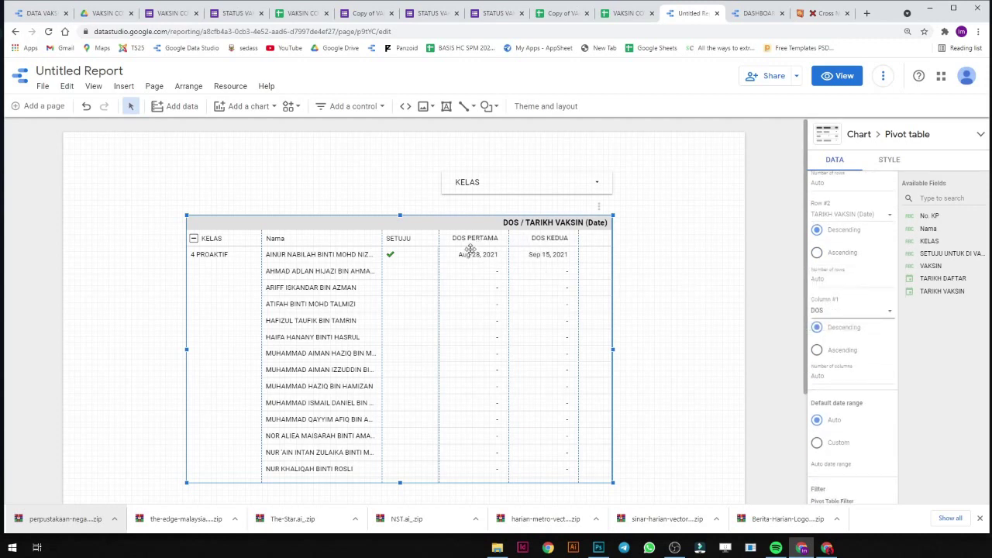
pyautogui.moveTo(613, 350); pyautogui.dragTo(580, 348)
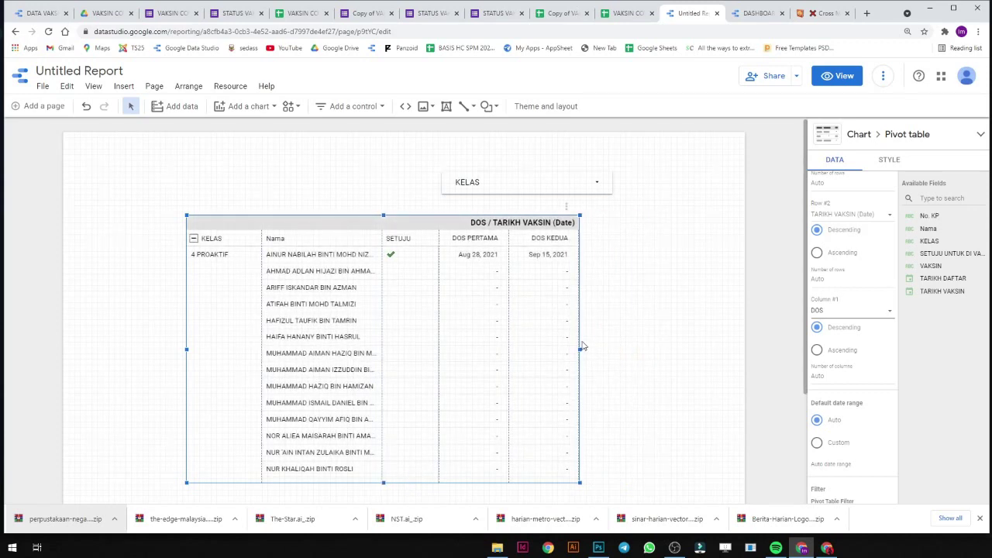
# Move the table under the KELAS filter, widen the Nama column, extend it downward, and switch to View mode.
pyautogui.moveTo(437, 222); pyautogui.dragTo(471, 237)
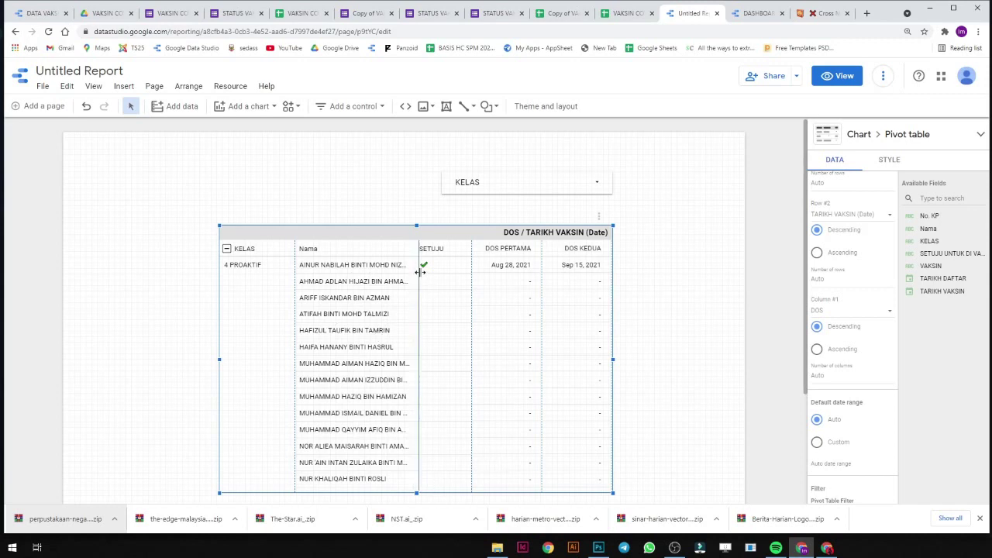
pyautogui.moveTo(419, 272); pyautogui.dragTo(420, 271)
pyautogui.moveTo(434, 235); pyautogui.dragTo(435, 219)
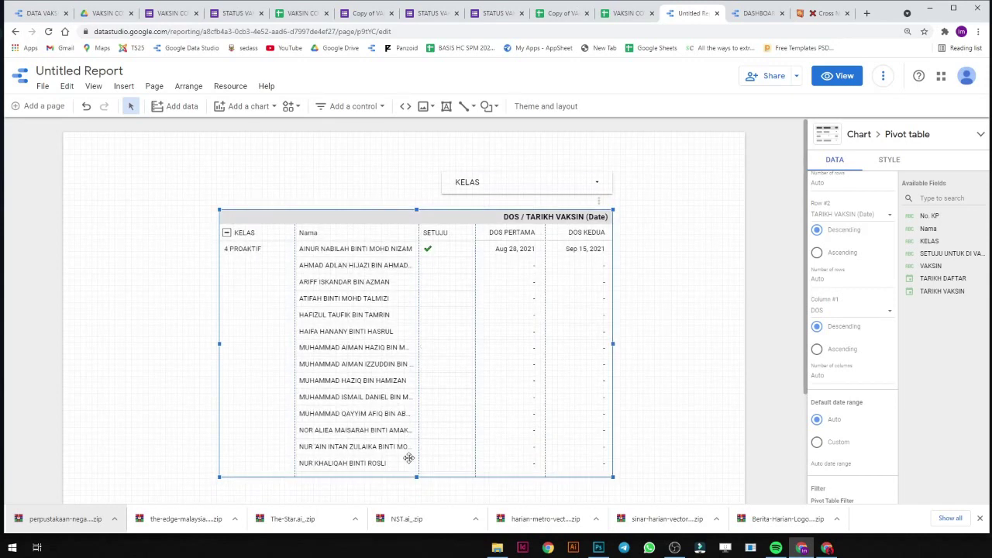
pyautogui.moveTo(416, 476); pyautogui.dragTo(416, 497)
pyautogui.scroll(-2, 467, 444)
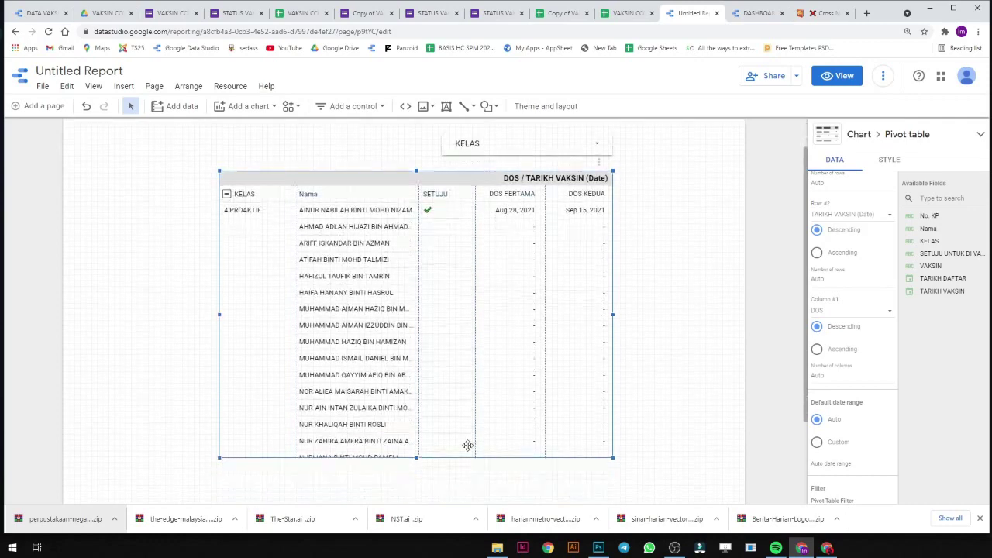
pyautogui.moveTo(415, 393); pyautogui.dragTo(408, 477)
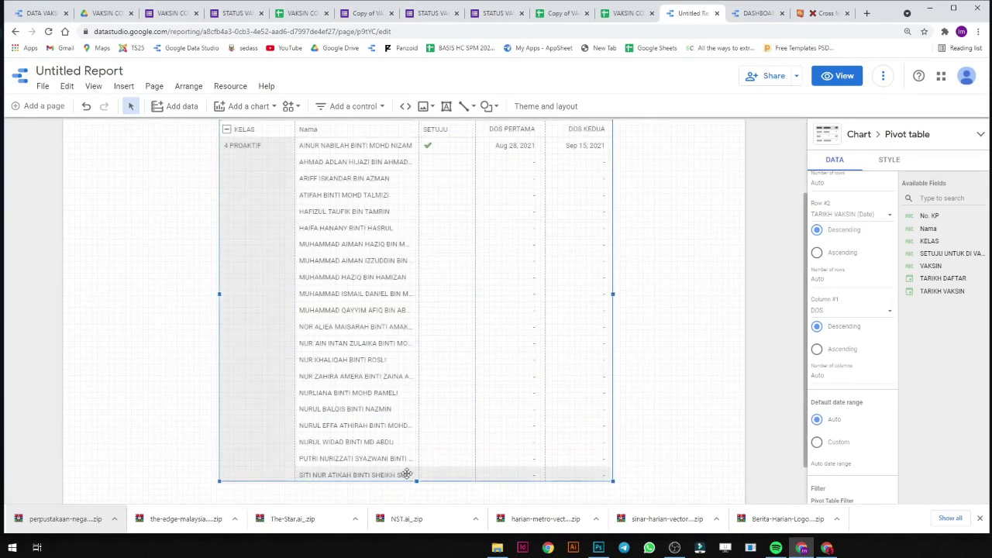
pyautogui.scroll(2, 465, 381)
pyautogui.click(837, 75)
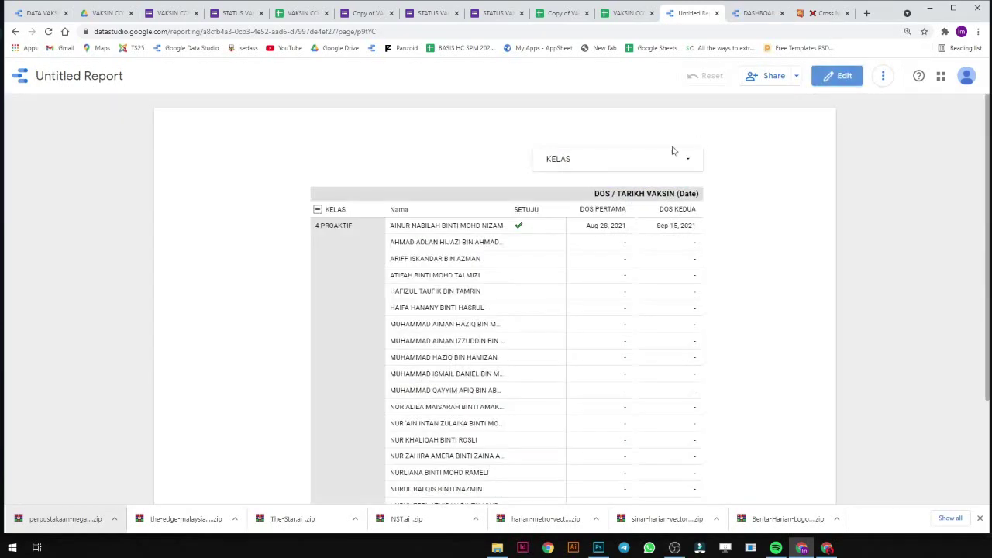
# Use the KELAS filter control to keep only 4 PROAKTIF, then check the pivot table's students.
pyautogui.click(670, 152)
pyautogui.click(663, 203)
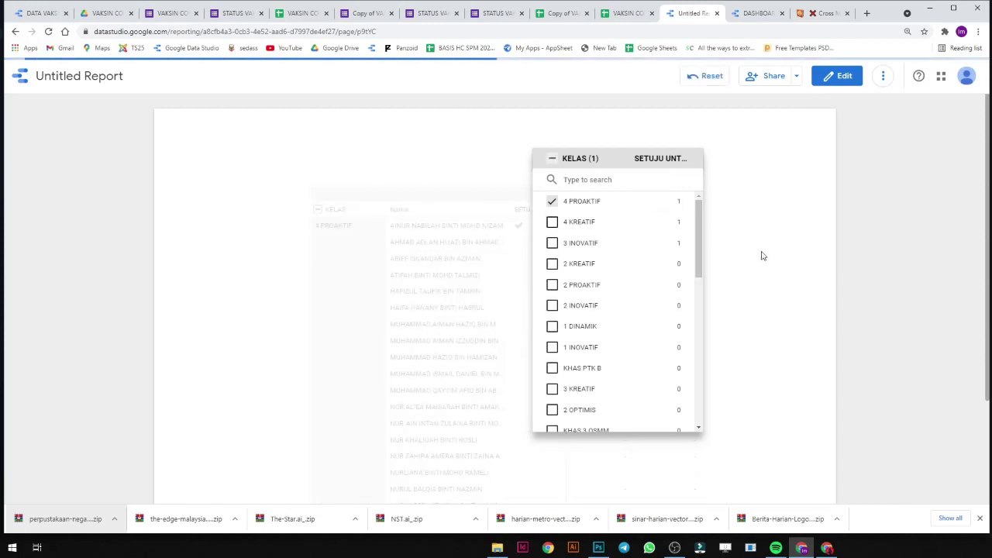
pyautogui.click(732, 334)
pyautogui.scroll(-1, 658, 379)
pyautogui.scroll(1, 663, 376)
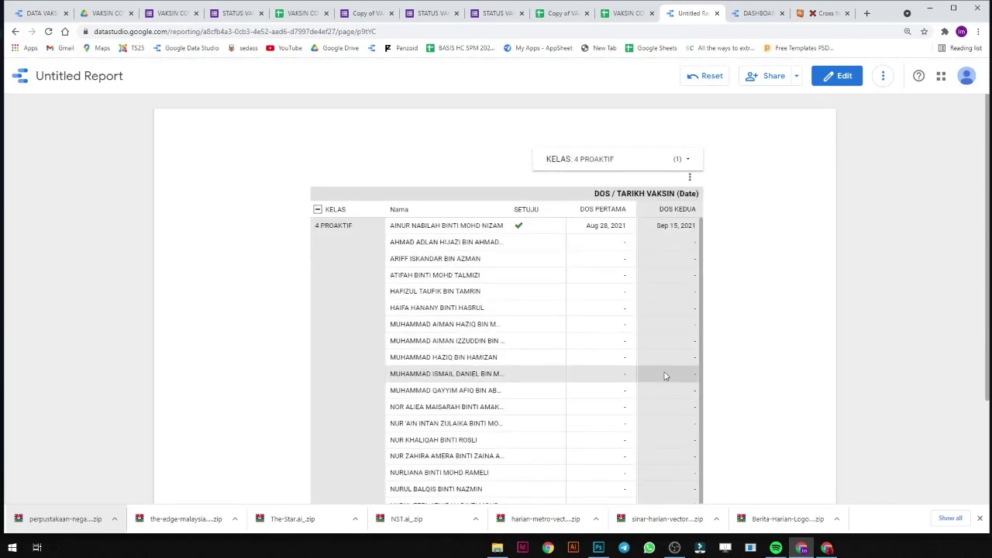